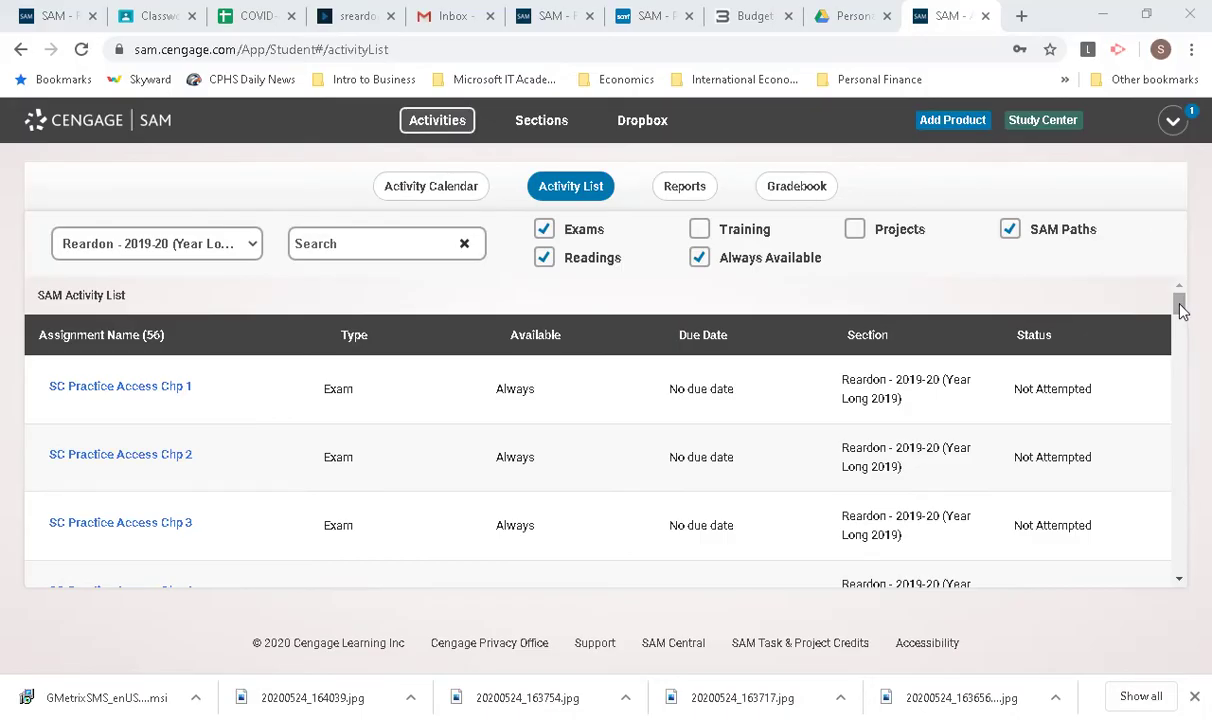
Open the SC Practice Excel Chp 2 assignment from the Activity List.
{"action": "left_click_drag", "start_coordinate": [1180, 311], "coordinate": [1178, 346]}
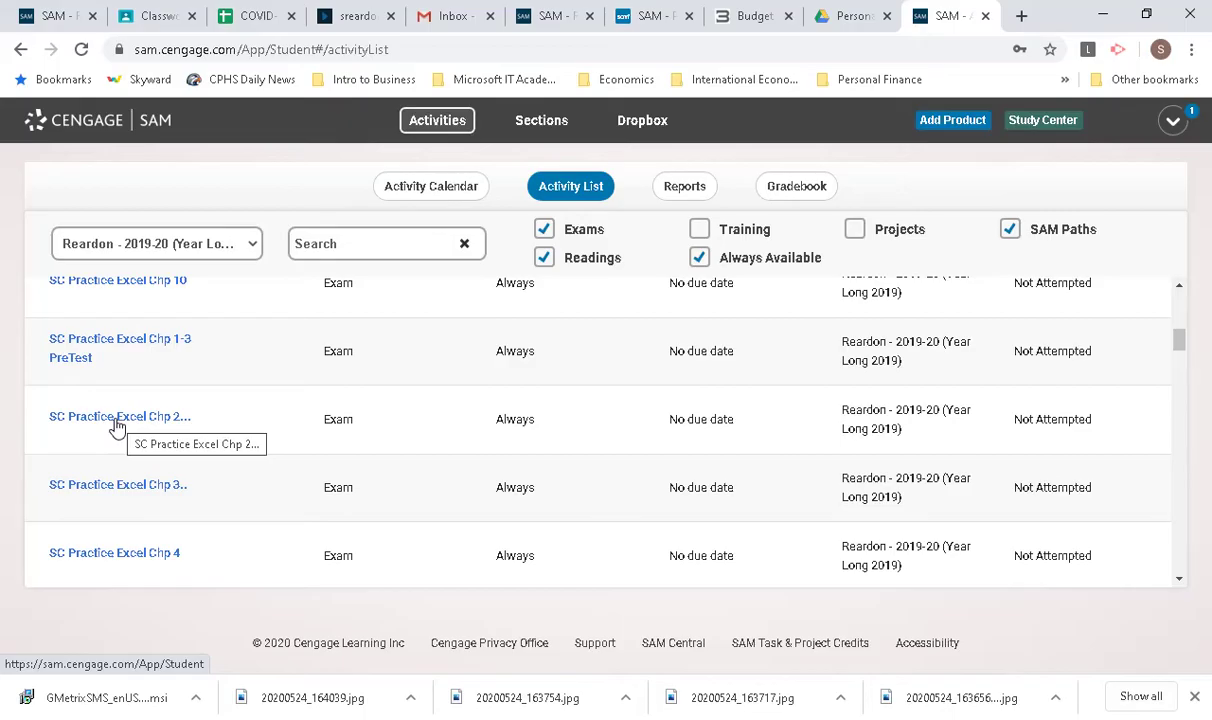
{"action": "left_click", "coordinate": [115, 422]}
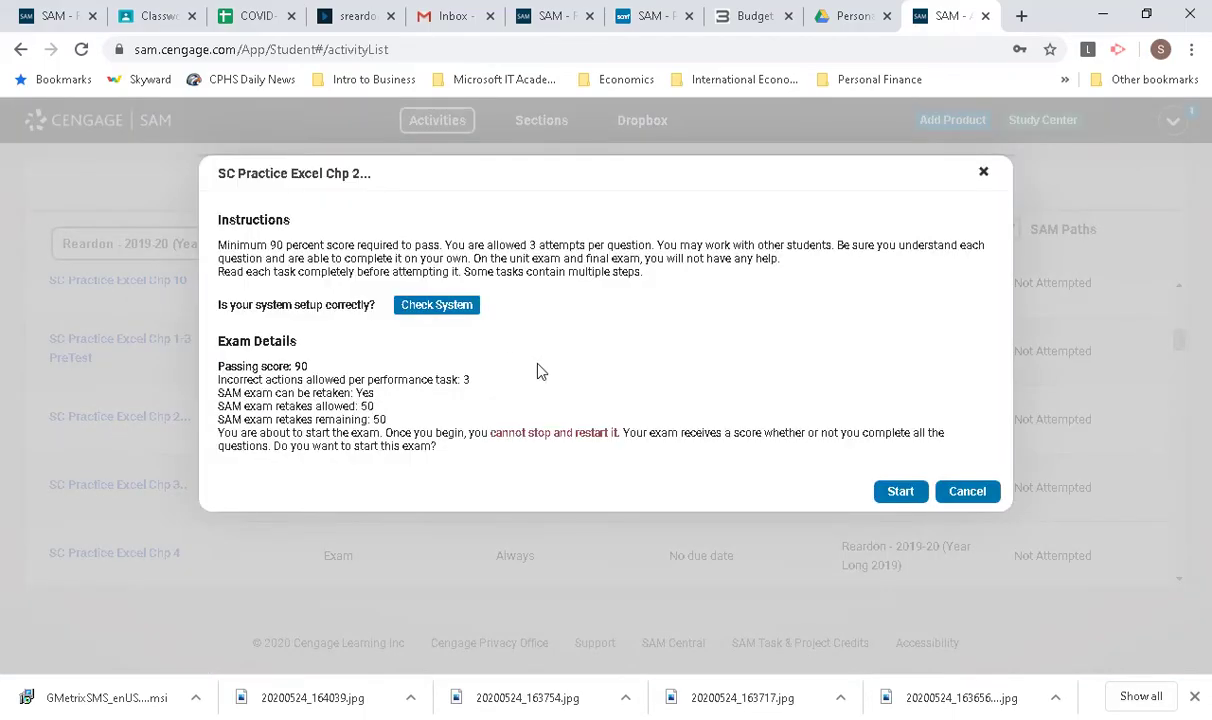
Start the practice exam and load Task 1 of 25 in the Excel simulation.
{"action": "left_click", "coordinate": [900, 494]}
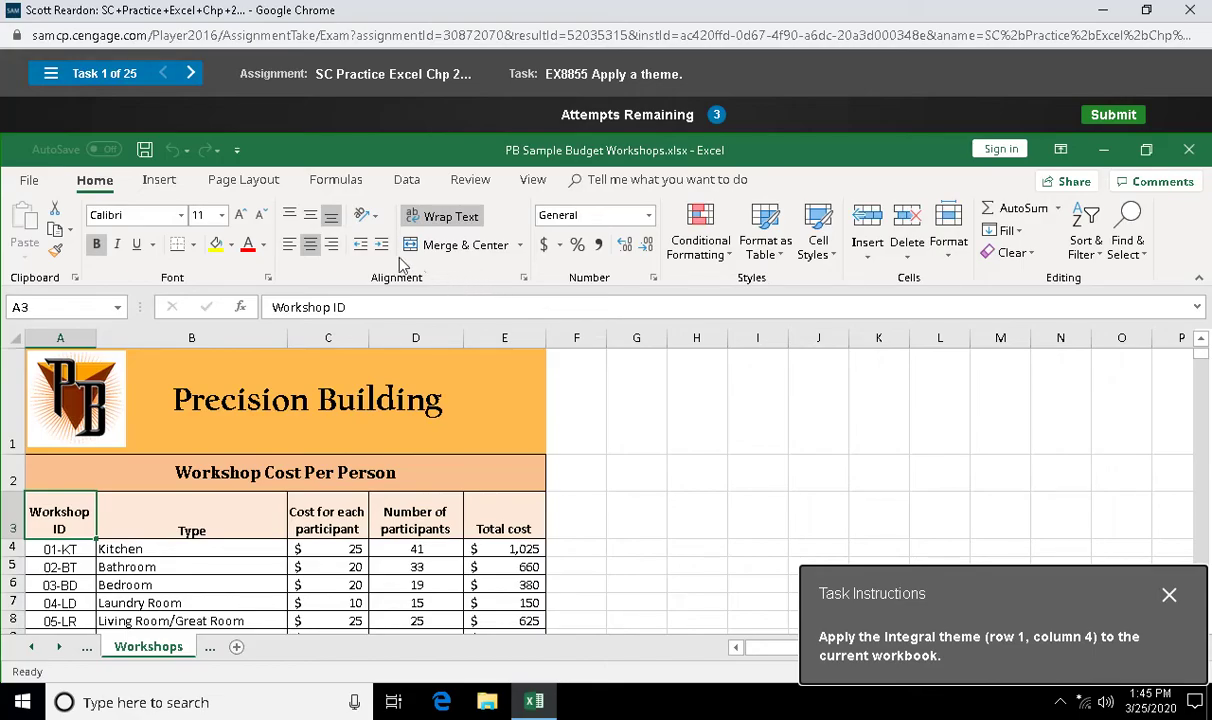
Apply the Integral theme from the Page Layout Themes gallery.
{"action": "left_click", "coordinate": [240, 185]}
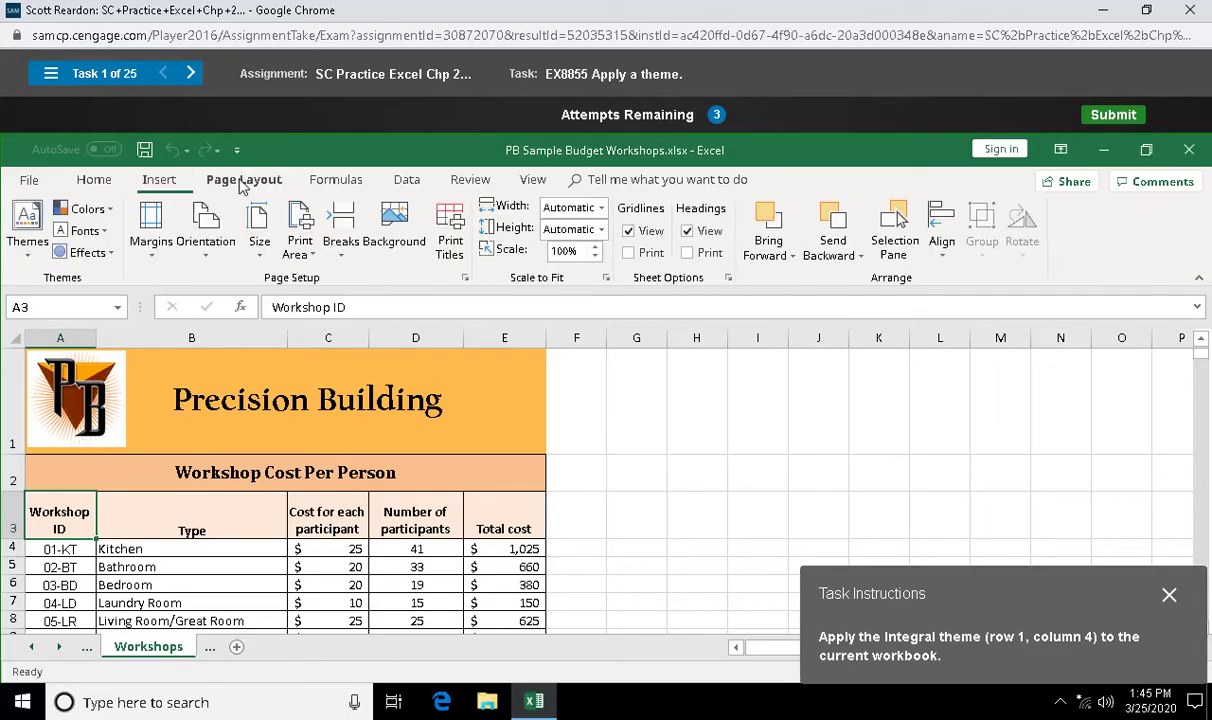
{"action": "left_click", "coordinate": [27, 240]}
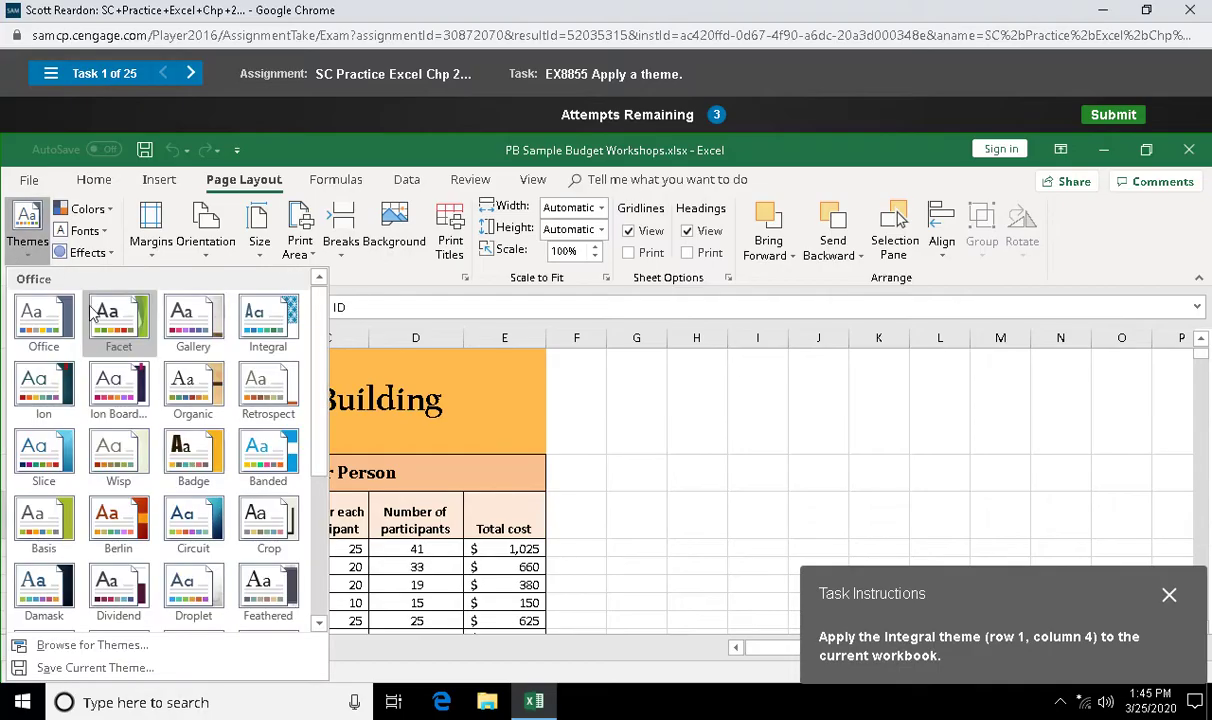
{"action": "left_click", "coordinate": [262, 324]}
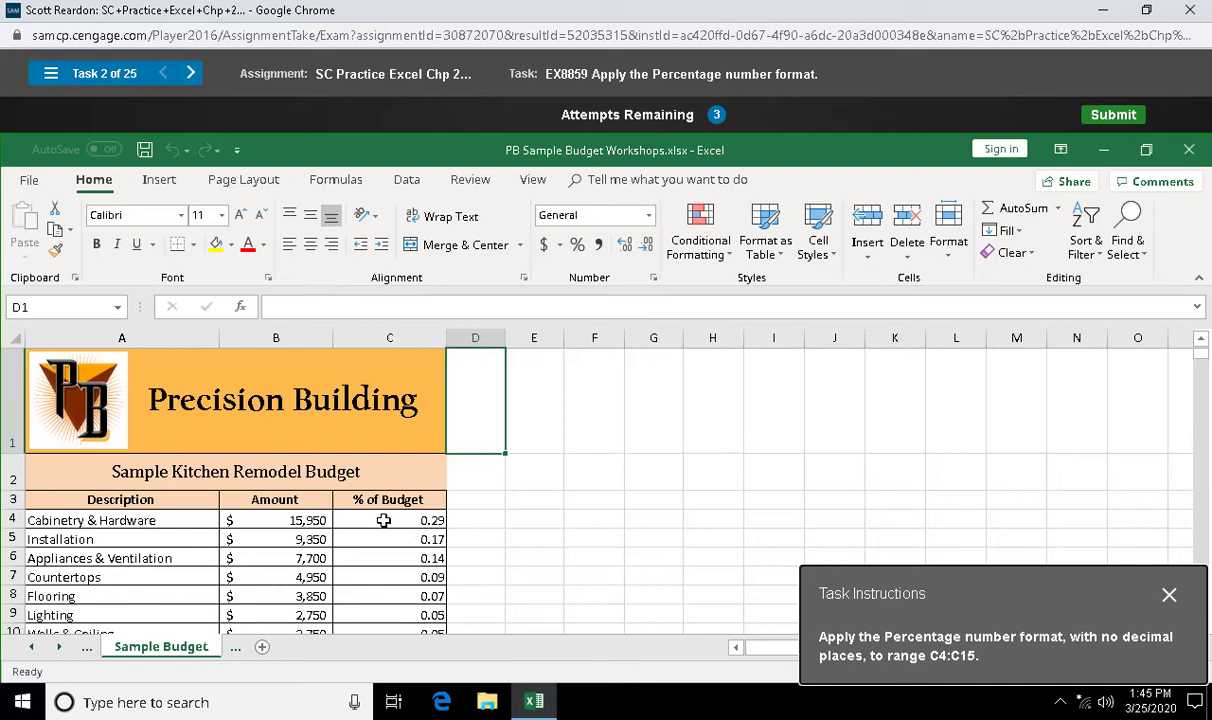
Format C4:C15 with Percent Style, showing no decimal places.
{"action": "left_click_drag", "start_coordinate": [383, 520], "coordinate": [377, 580]}
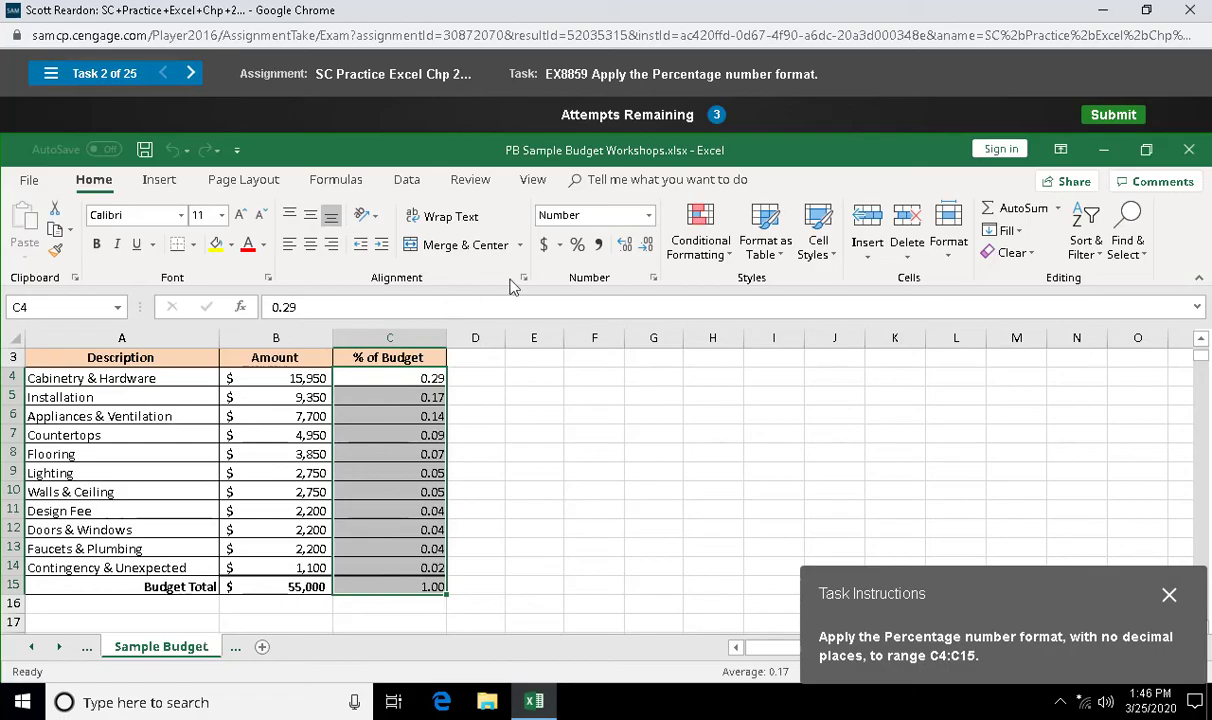
{"action": "left_click", "coordinate": [578, 248]}
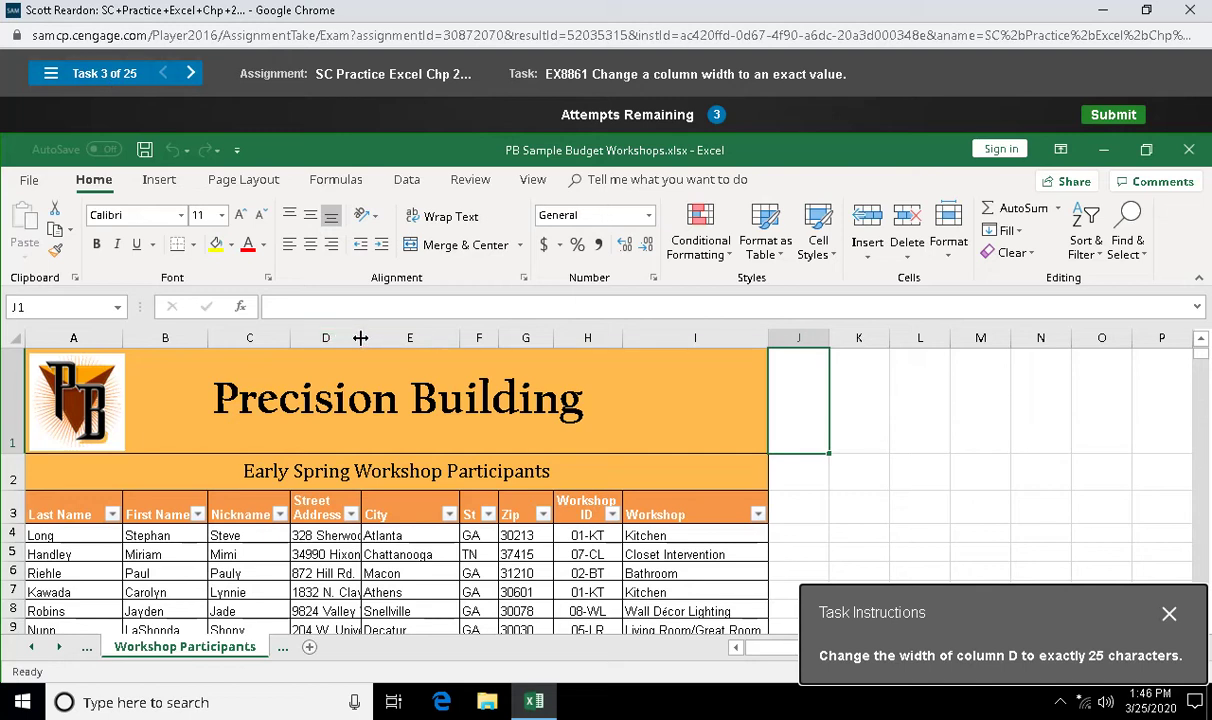
Widen column D to 25 characters, then AutoFit it to its contents.
{"action": "left_click_drag", "start_coordinate": [361, 338], "coordinate": [460, 340]}
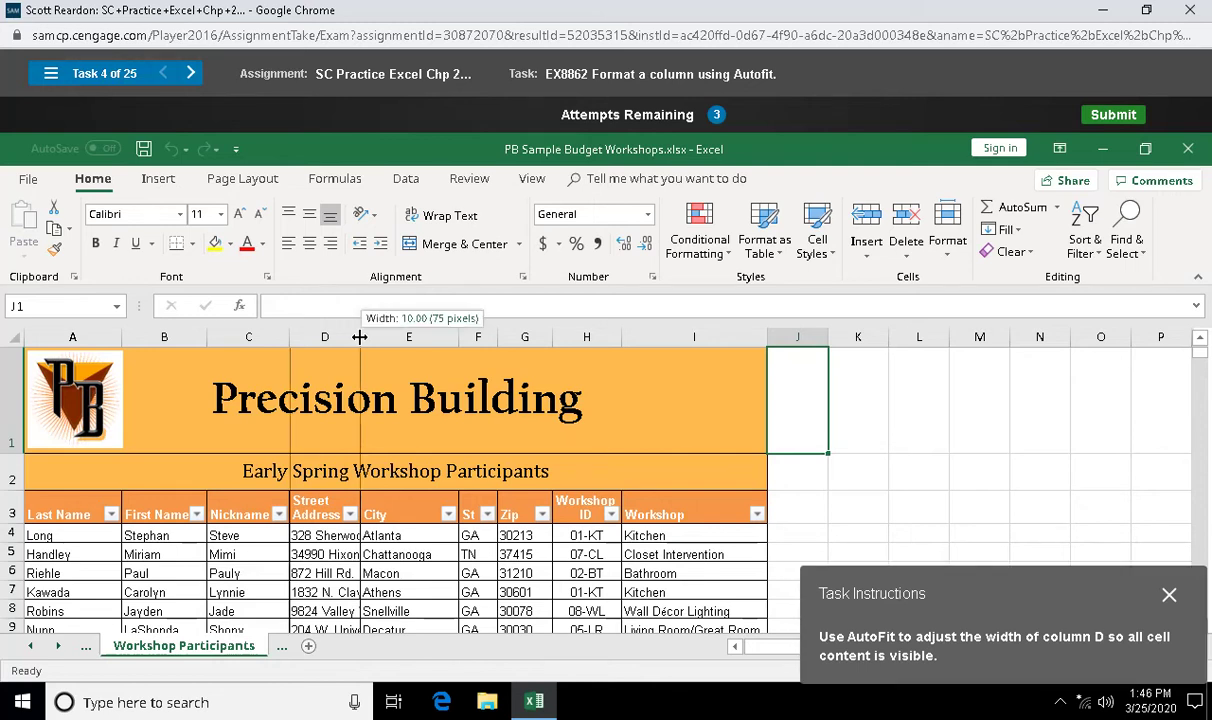
{"action": "double_click", "coordinate": [359, 337]}
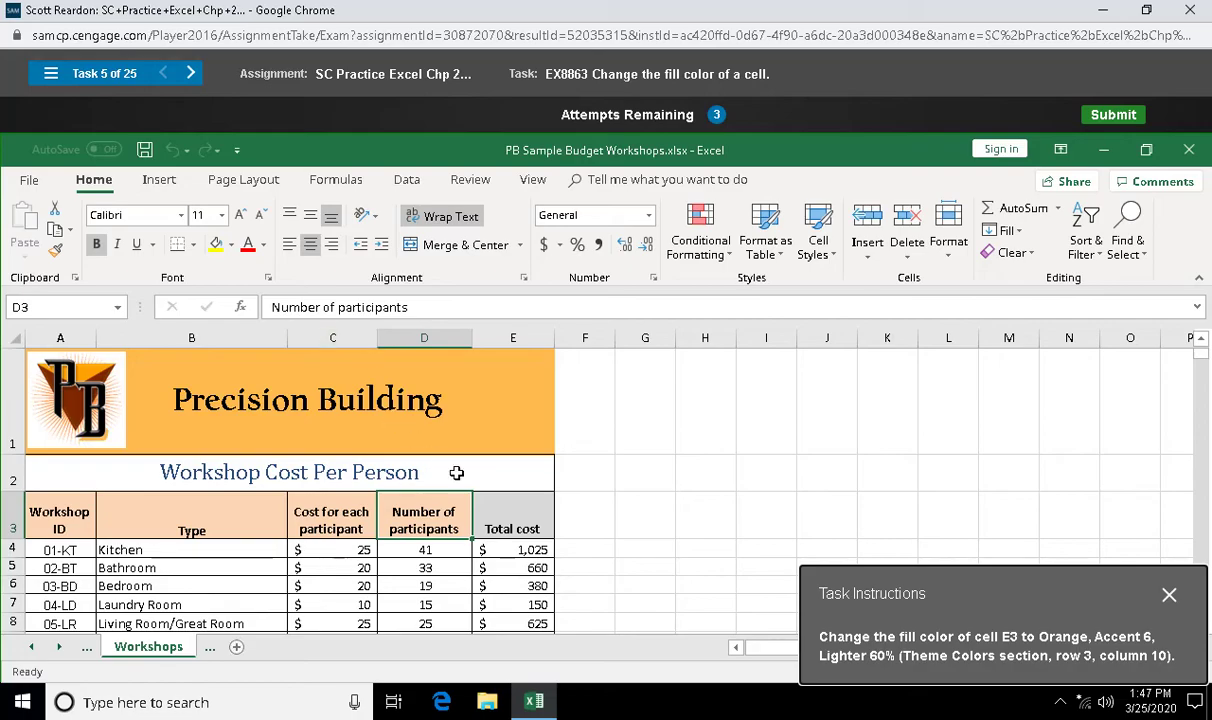
Fill cell E3 with Orange, Accent 6, Lighter 60%.
{"action": "left_click", "coordinate": [503, 515]}
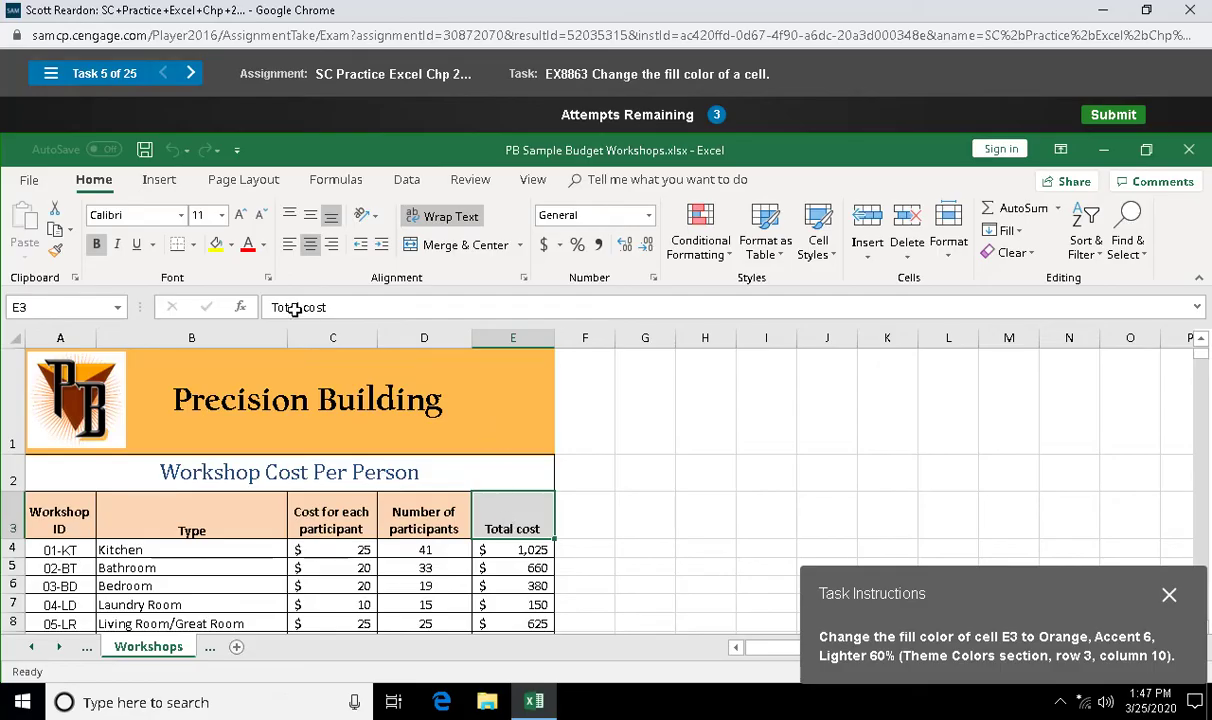
{"action": "left_click", "coordinate": [231, 245]}
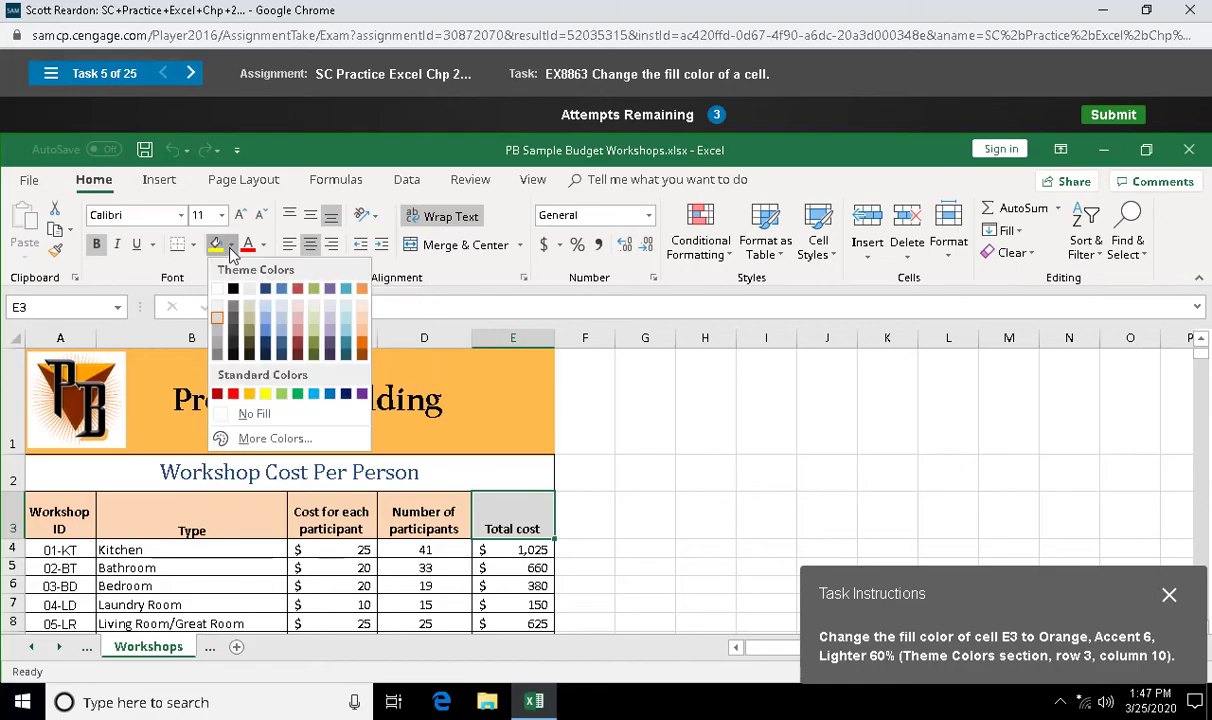
{"action": "left_click", "coordinate": [362, 320]}
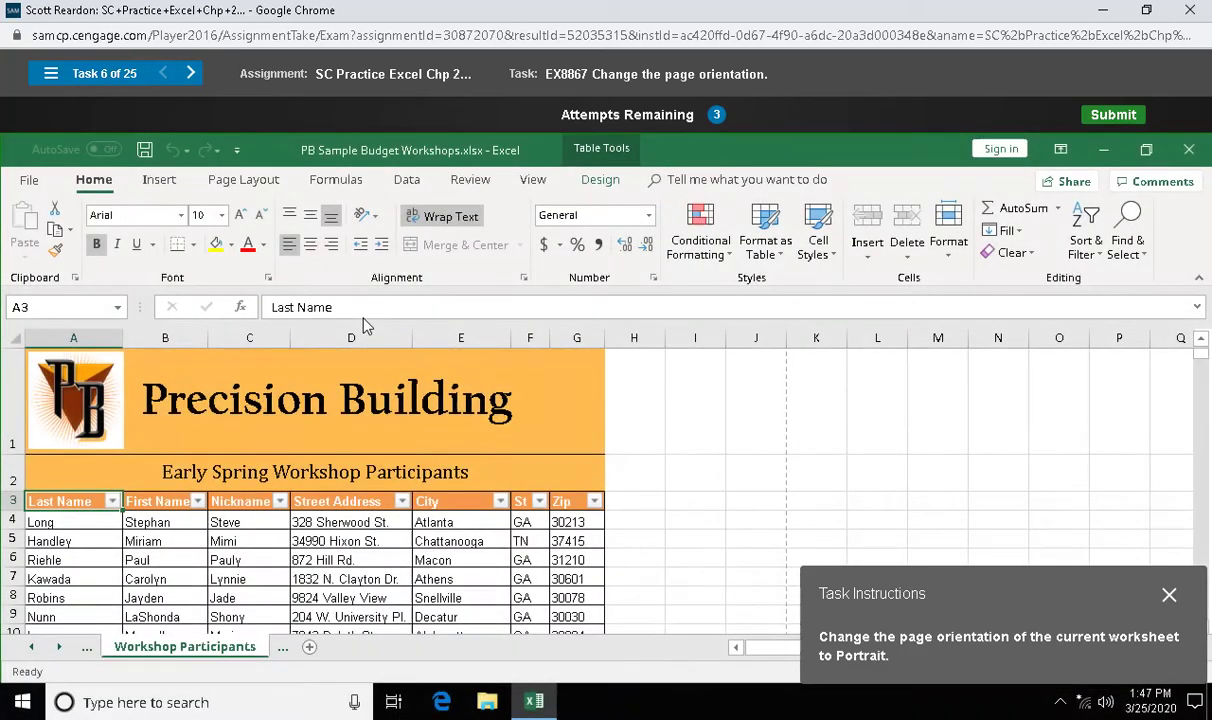
Set the Workshop Participants worksheet orientation to Portrait.
{"action": "left_click", "coordinate": [249, 183]}
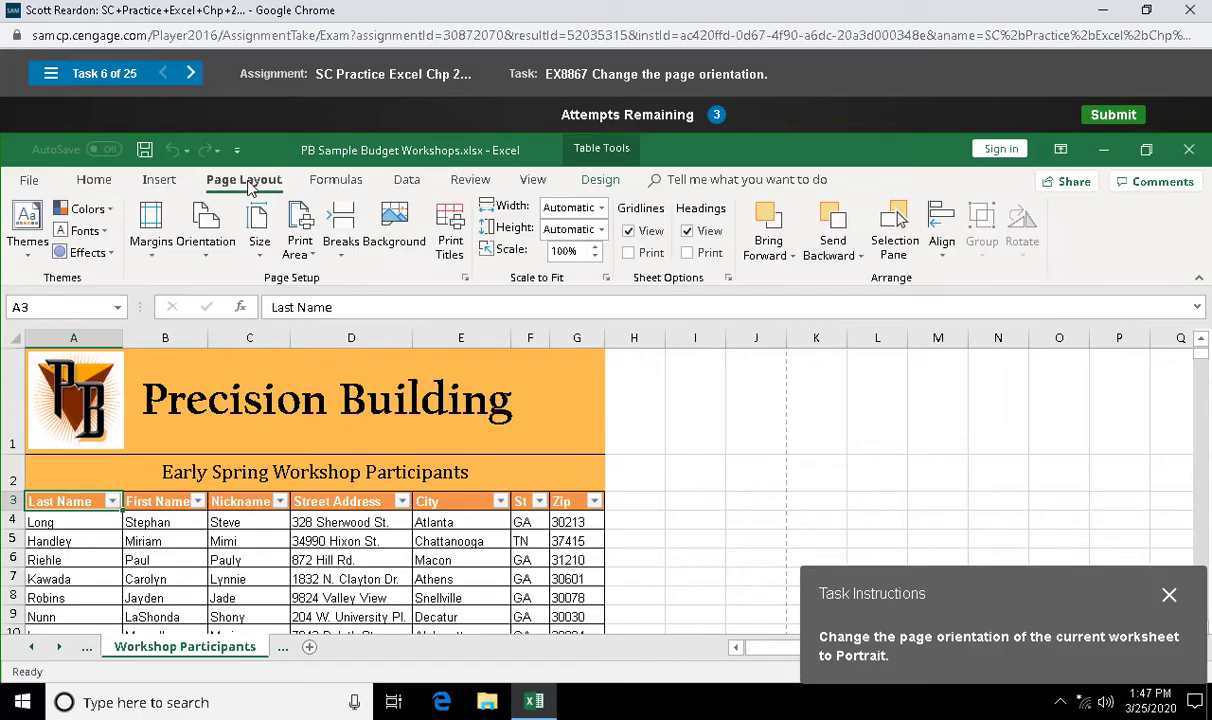
{"action": "left_click", "coordinate": [209, 244]}
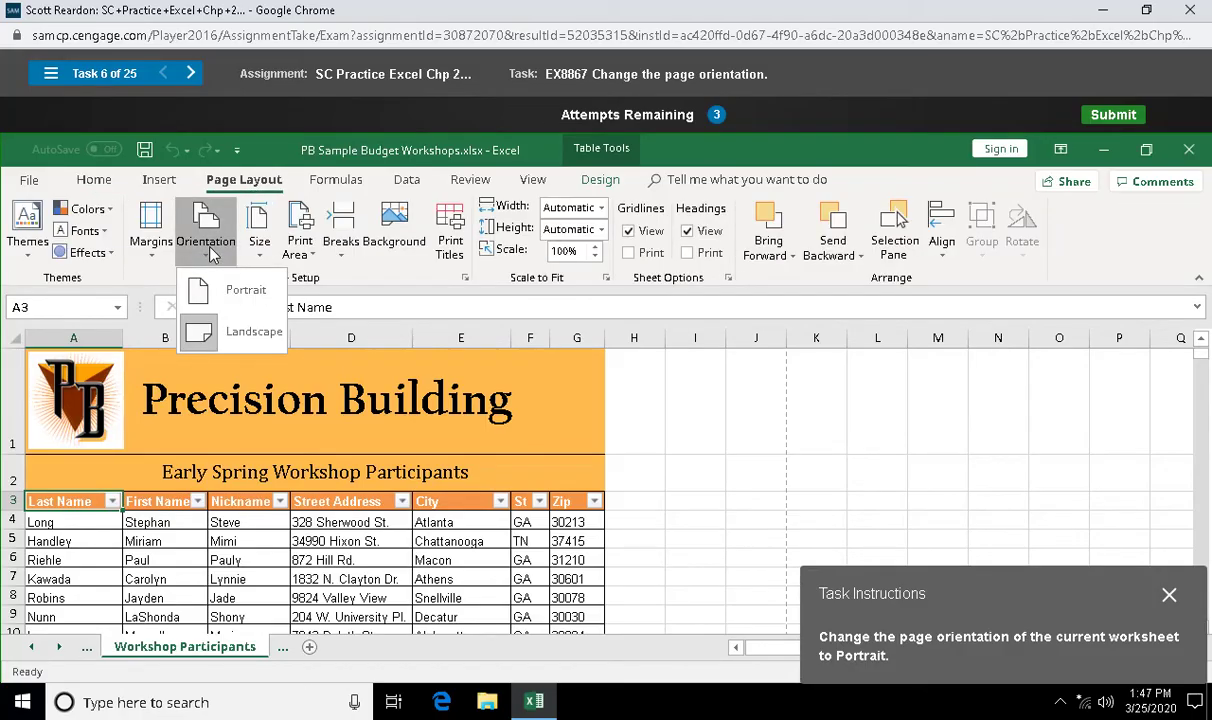
{"action": "left_click", "coordinate": [212, 298]}
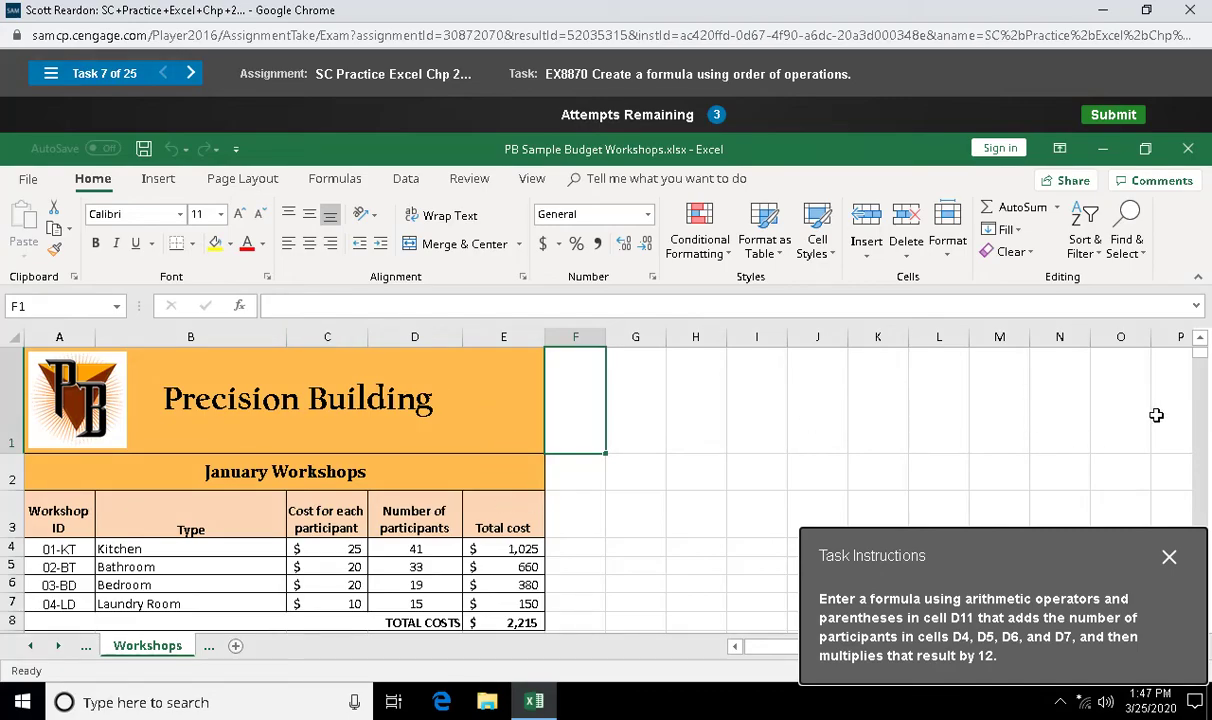
Enter =(D4+D5+D6+D7)*12 in cell D11, giving 1296.
{"action": "left_click_drag", "start_coordinate": [1036, 556], "coordinate": [993, 452]}
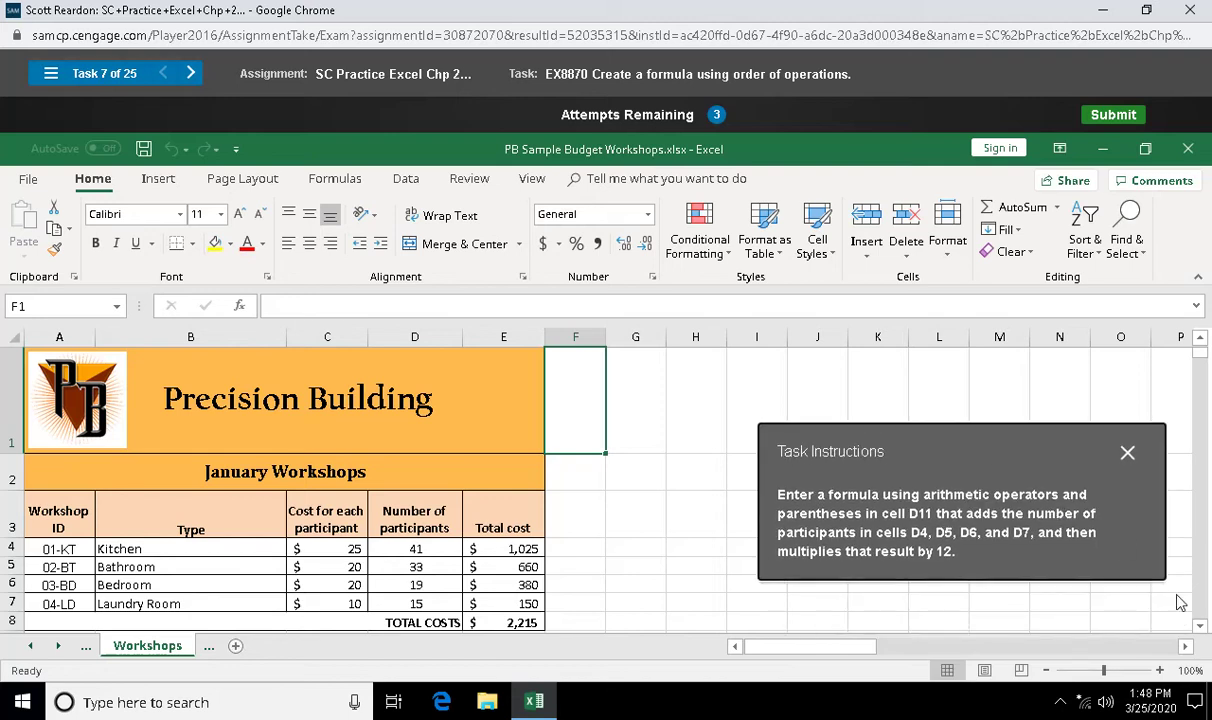
{"action": "scroll", "coordinate": [1136, 598], "scroll_direction": "down", "scroll_amount": 1}
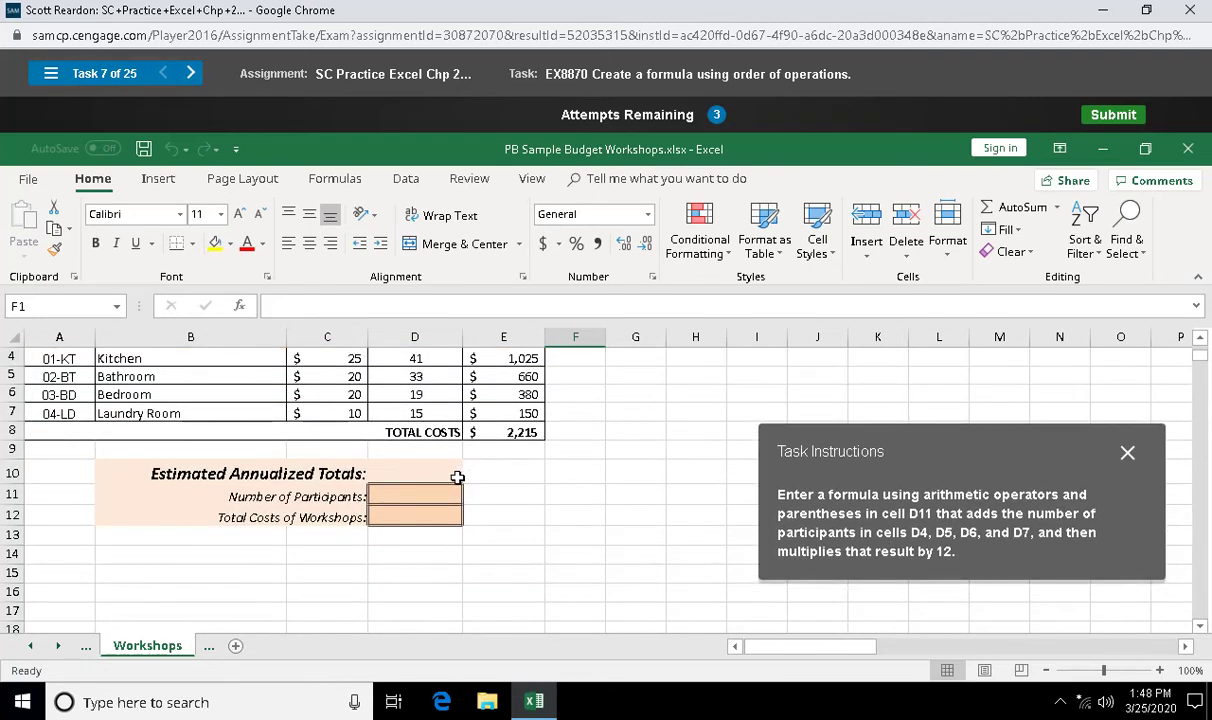
{"action": "left_click", "coordinate": [432, 495]}
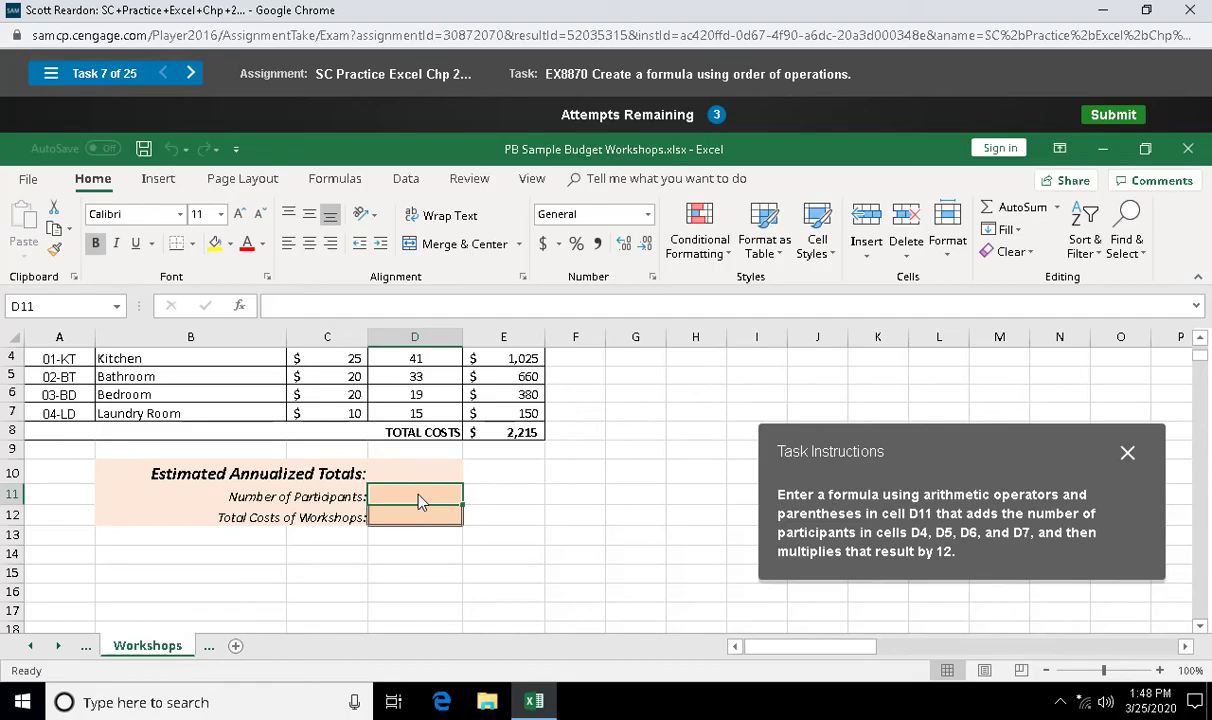
{"action": "type", "text": "="}
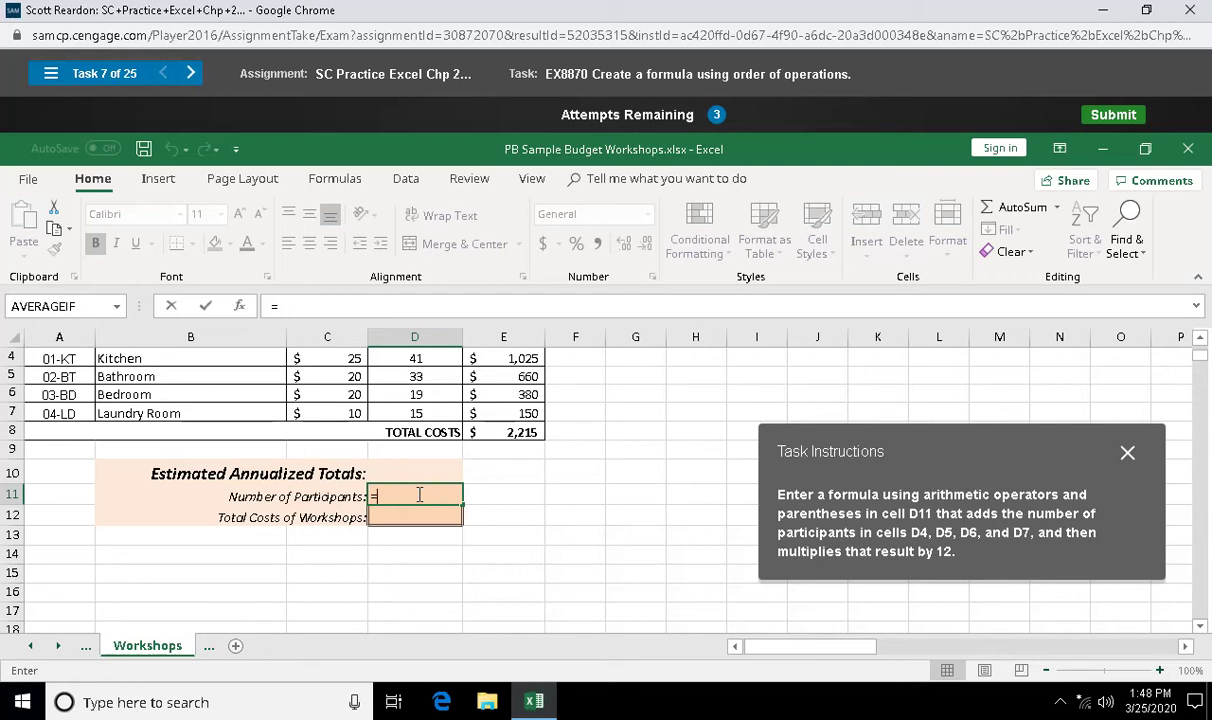
{"action": "type", "text": "("}
{"action": "left_click", "coordinate": [414, 360]}
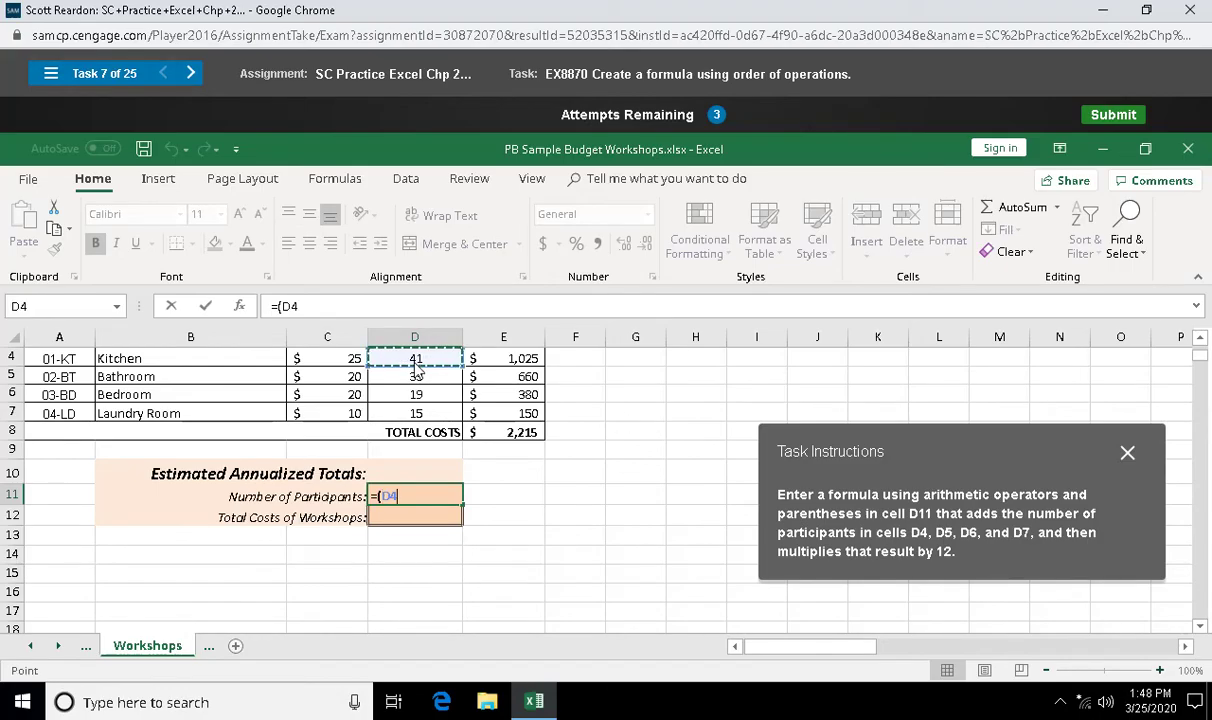
{"action": "type", "text": "+"}
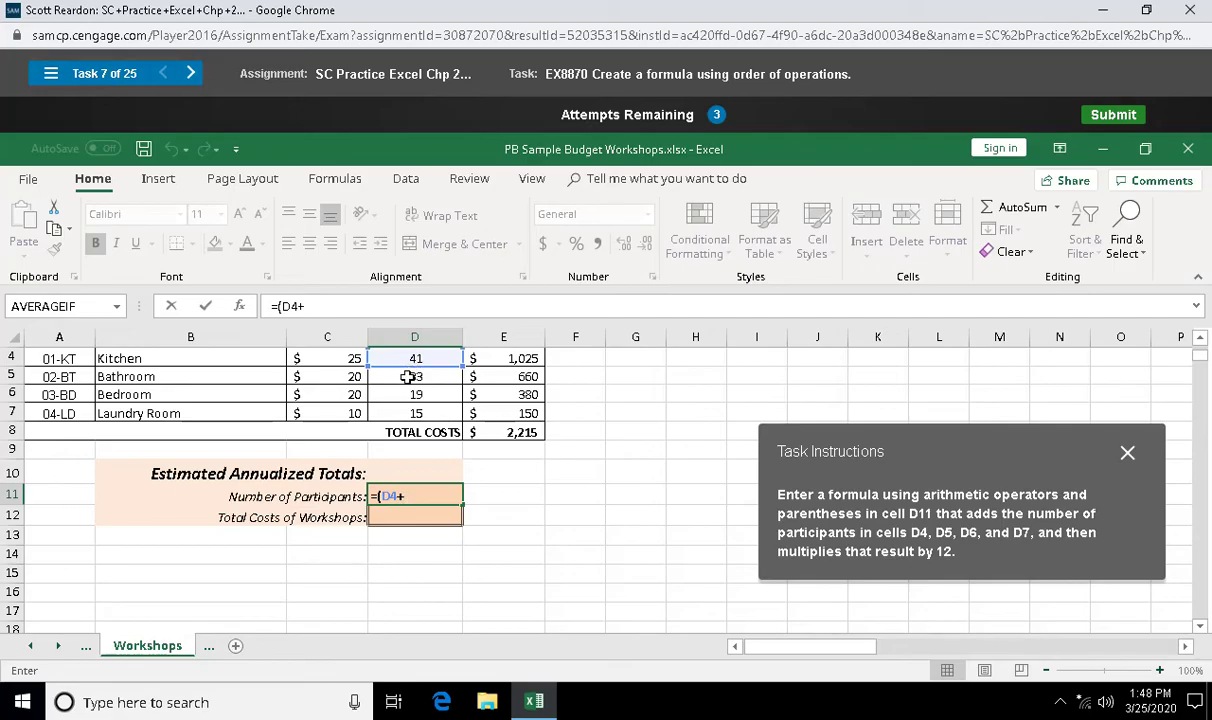
{"action": "left_click", "coordinate": [408, 376]}
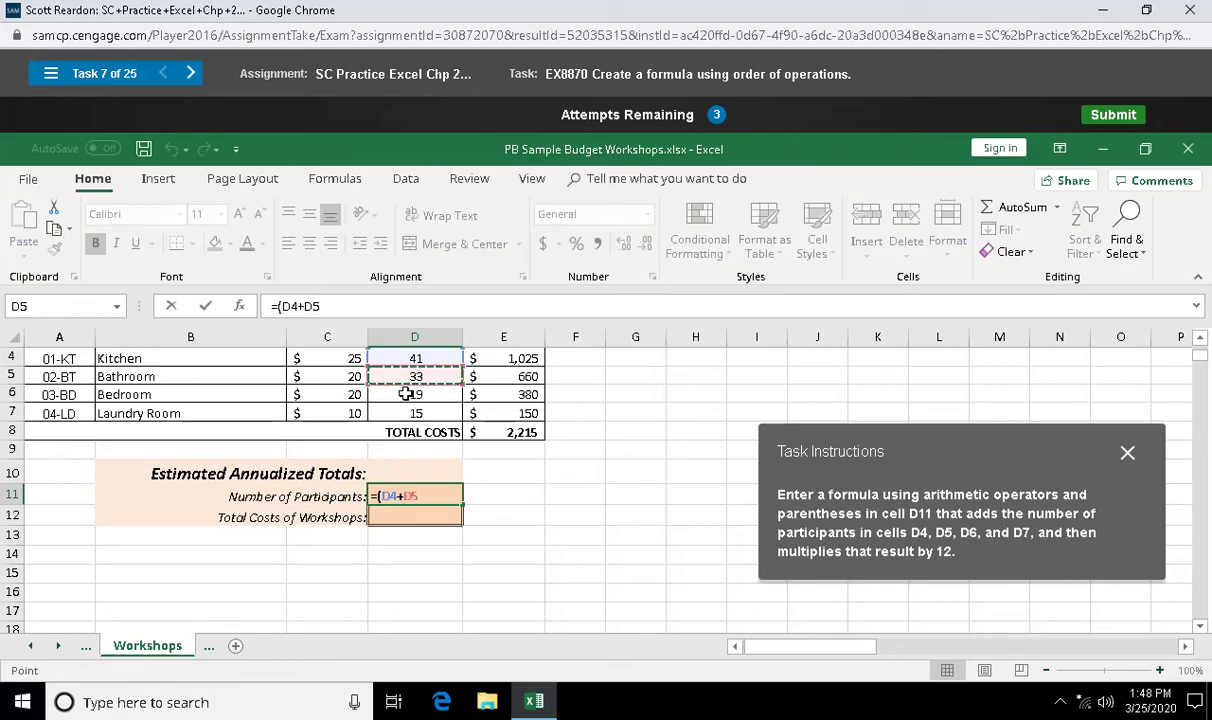
{"action": "type", "text": "+"}
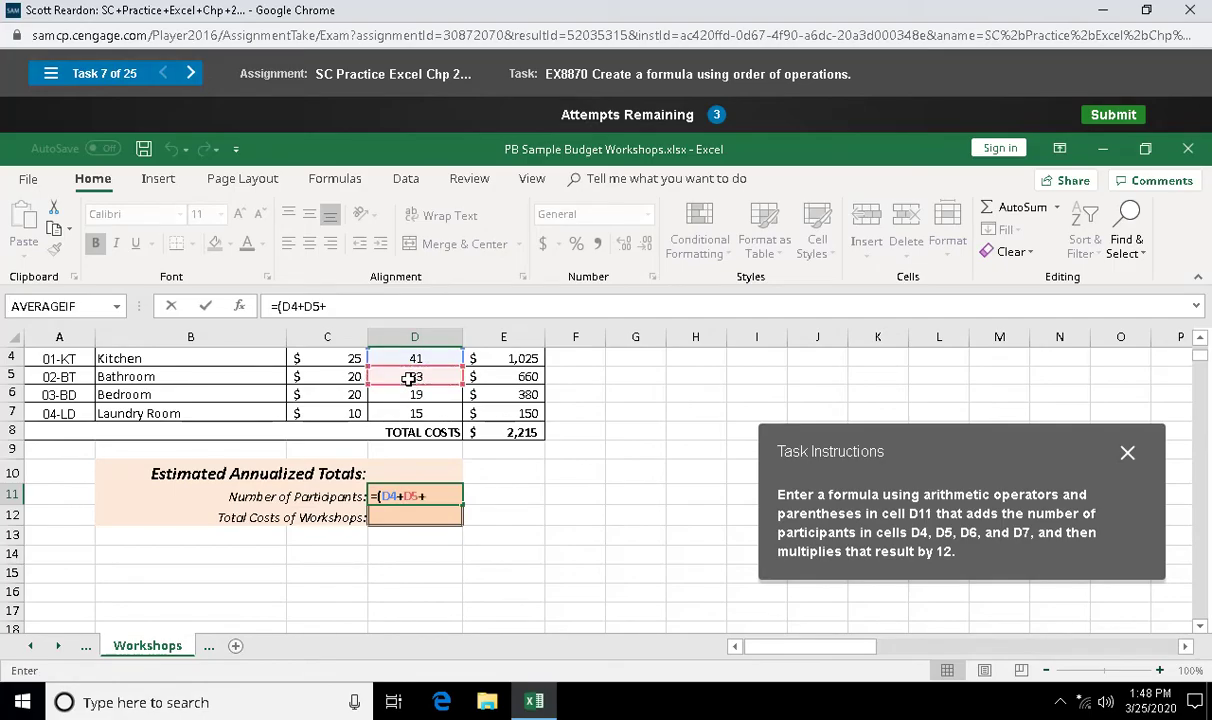
{"action": "left_click", "coordinate": [411, 396]}
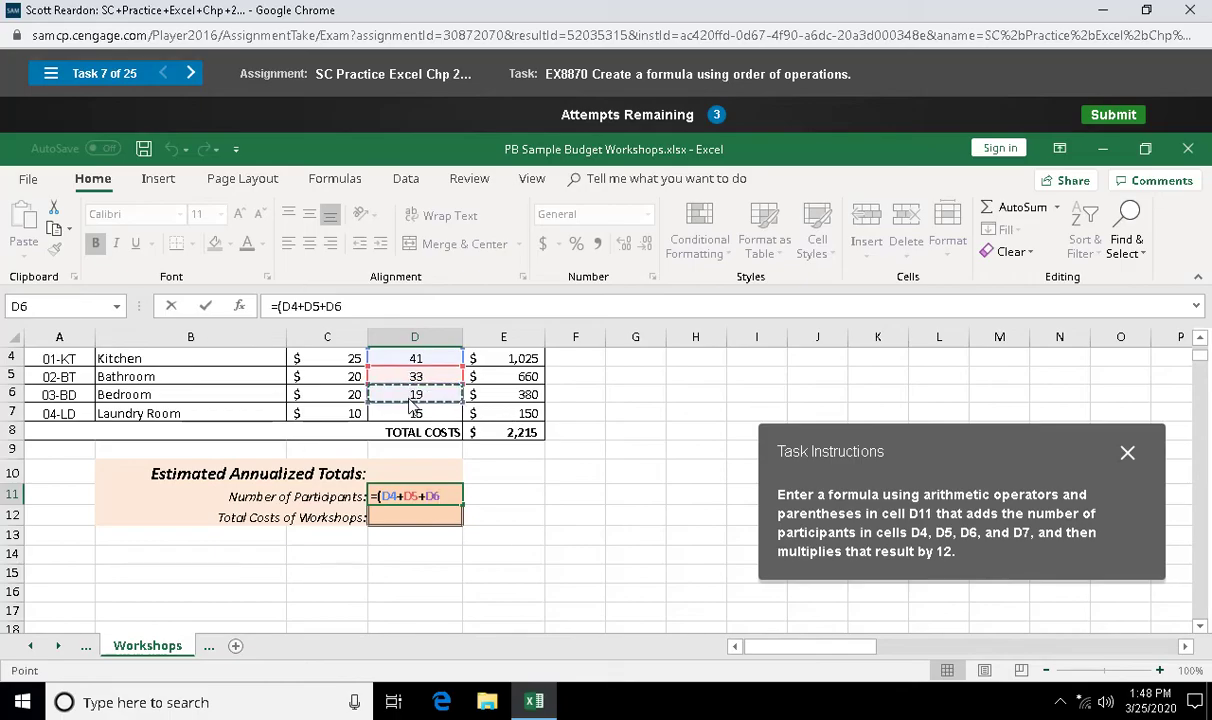
{"action": "type", "text": "+"}
{"action": "left_click", "coordinate": [408, 414]}
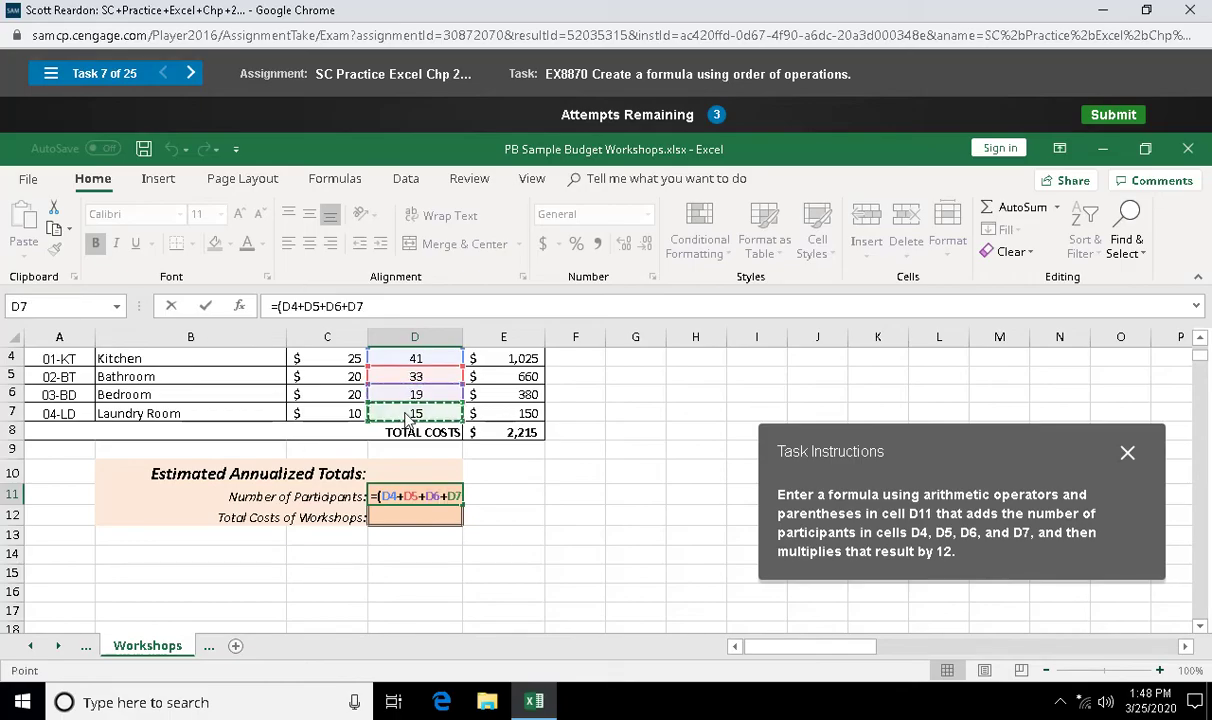
{"action": "type", "text": ")*"}
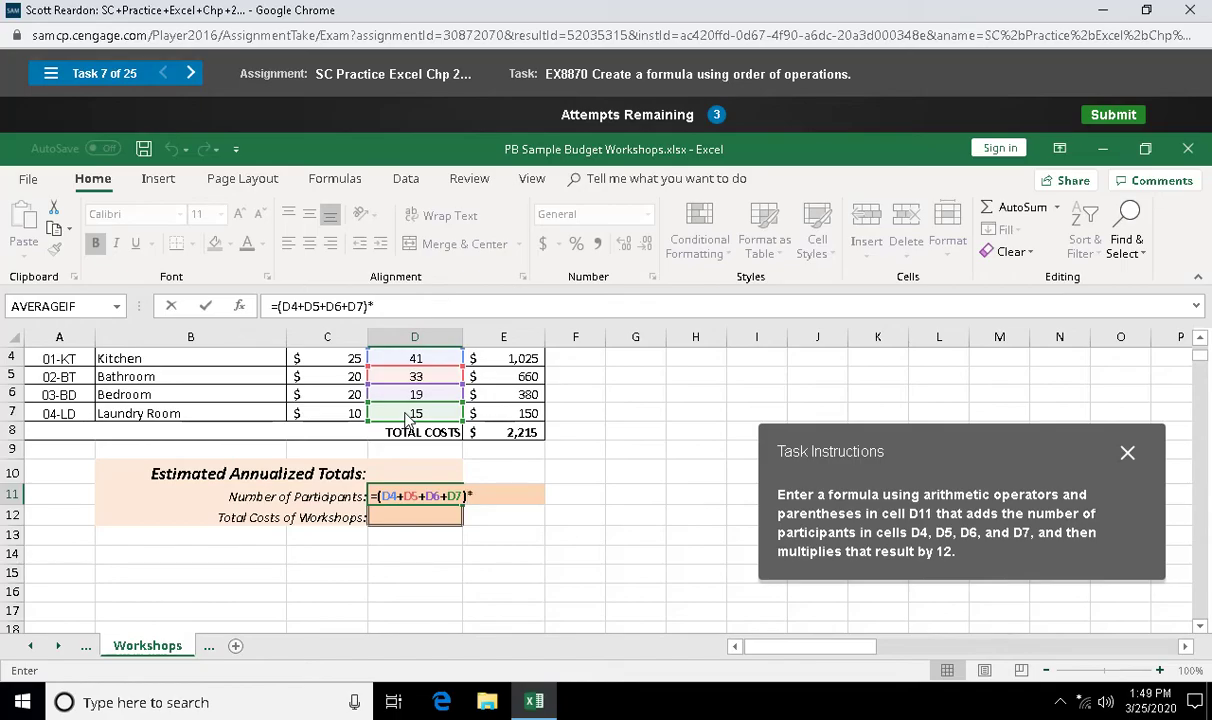
{"action": "type", "text": "12"}
{"action": "left_click", "coordinate": [205, 309]}
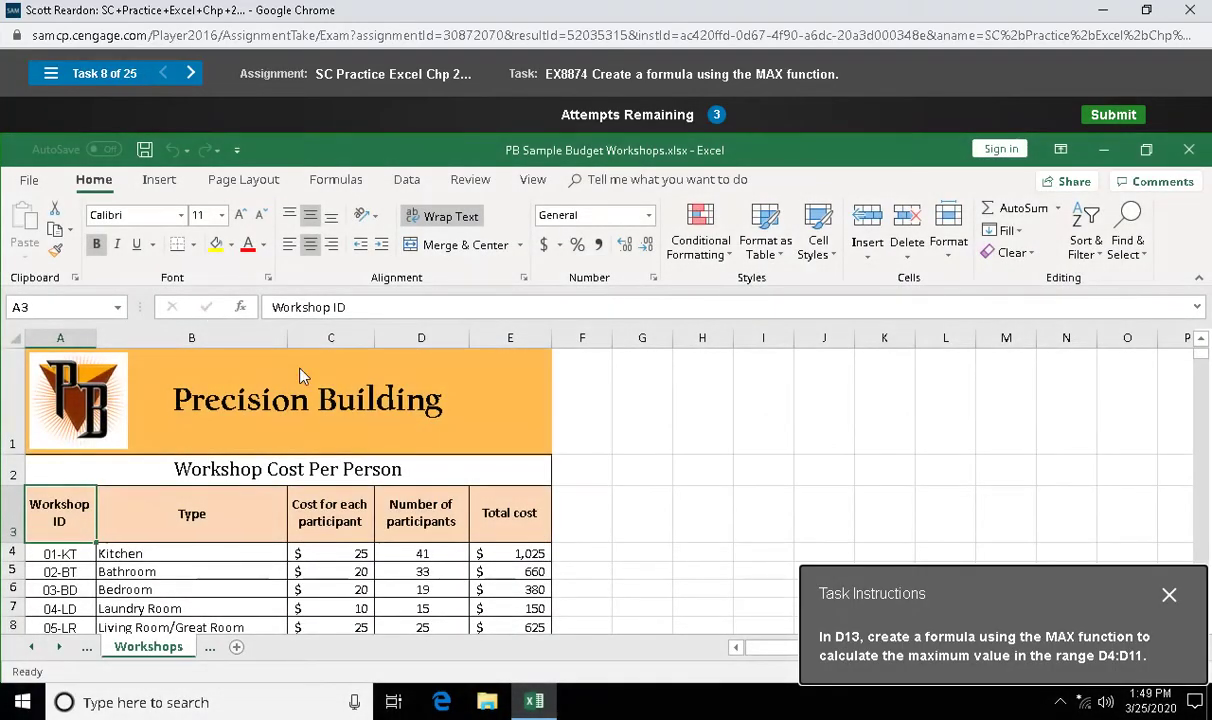
Enter =MAX(D4:D11) in D13 via AutoSum Max, returning 41.
{"action": "left_click", "coordinate": [395, 552]}
{"action": "key", "text": "Down"}
{"action": "key", "text": "Down"}
{"action": "key", "text": "Down"}
{"action": "key", "text": "Down"}
{"action": "key", "text": "Down"}
{"action": "key", "text": "Down"}
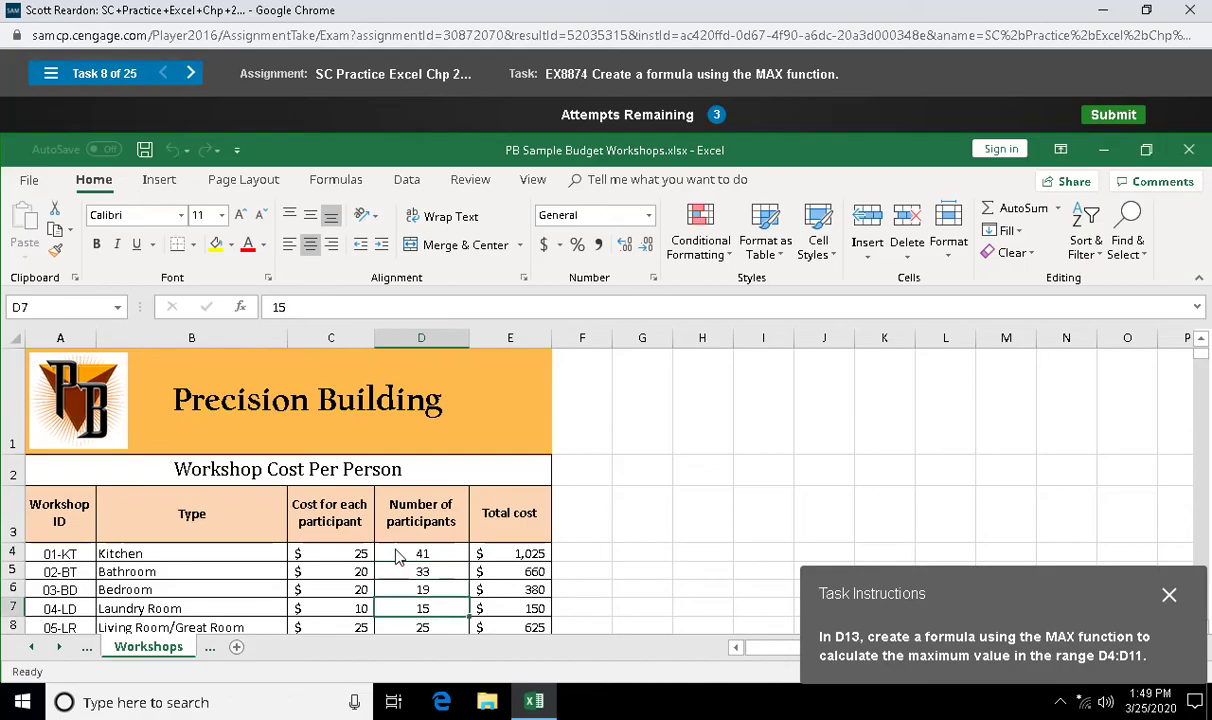
{"action": "key", "text": "Down"}
{"action": "key", "text": "Down"}
{"action": "key", "text": "Down"}
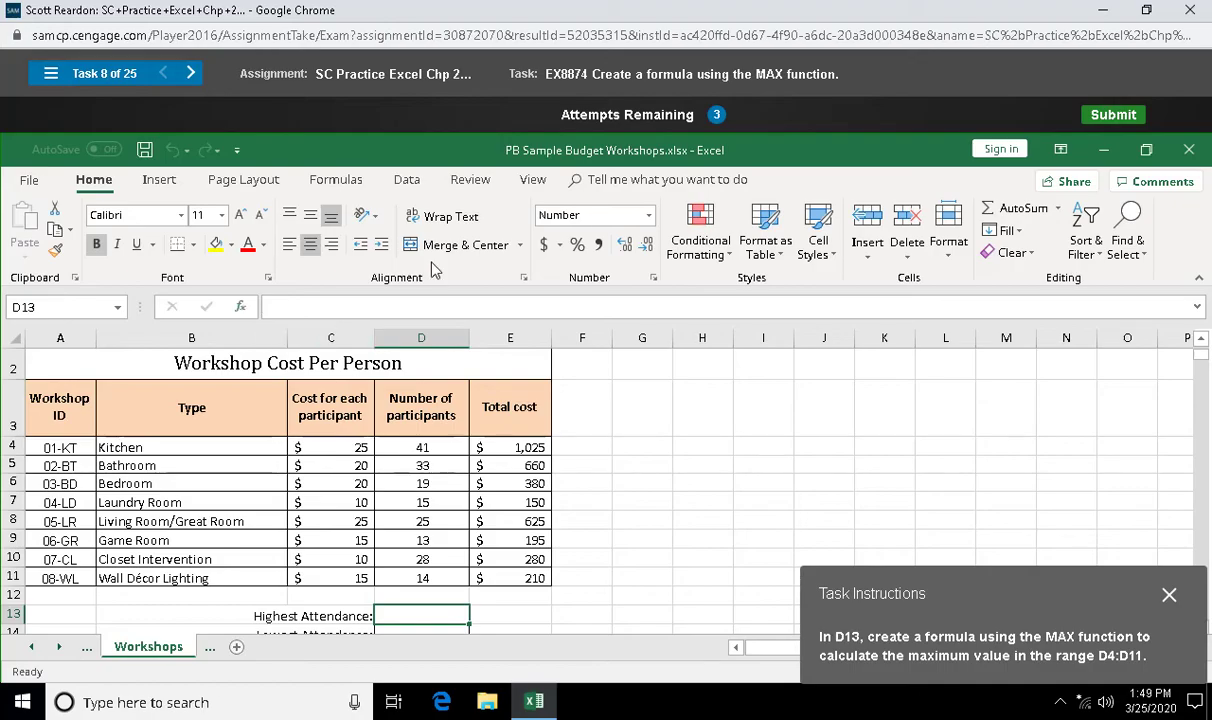
{"action": "left_click", "coordinate": [1057, 210]}
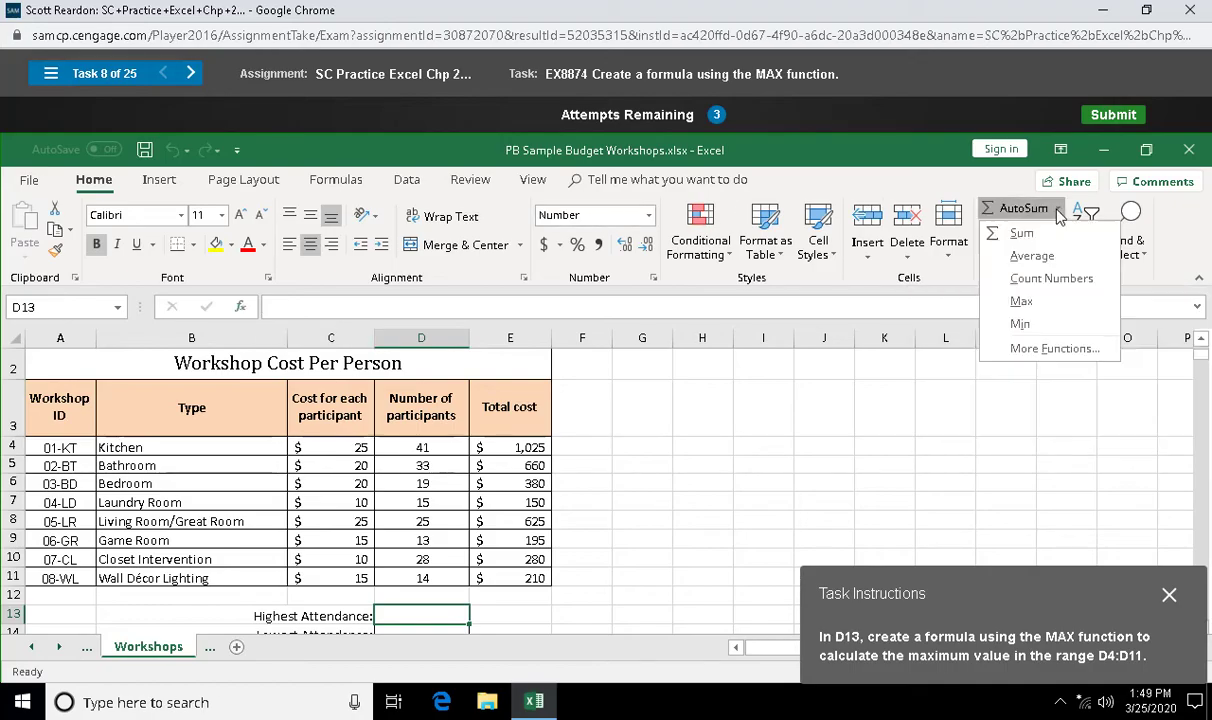
{"action": "left_click", "coordinate": [1010, 311]}
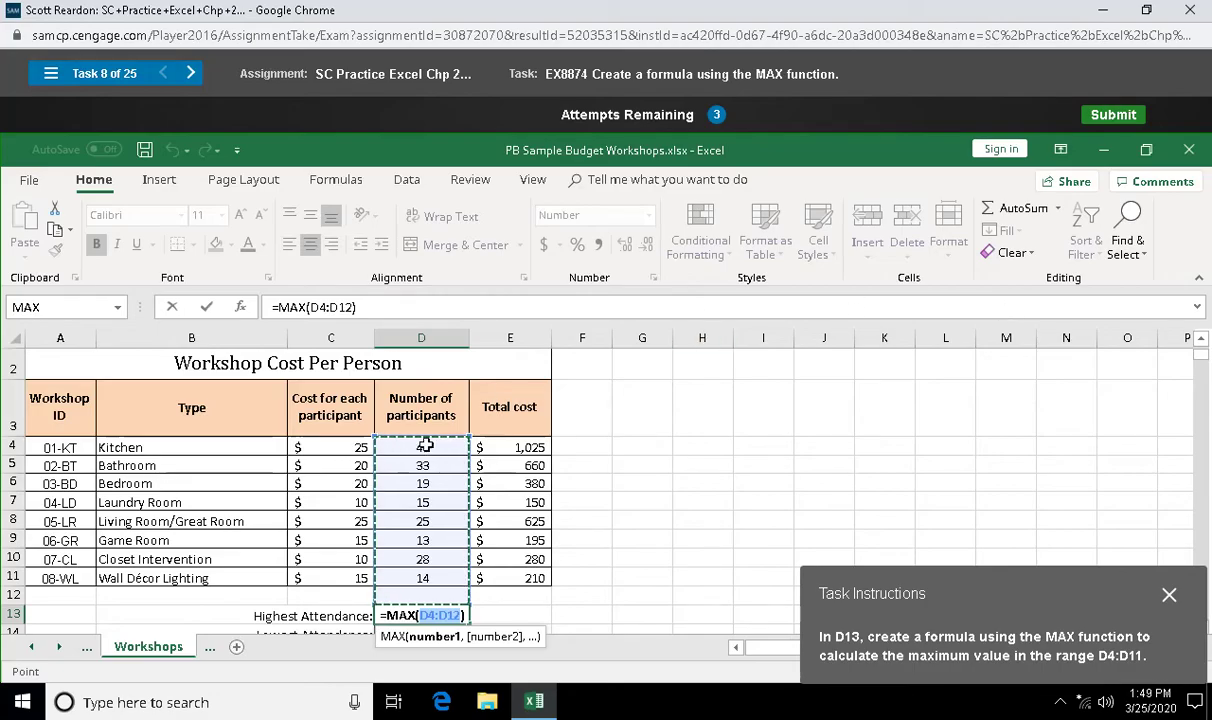
{"action": "left_click_drag", "start_coordinate": [424, 452], "coordinate": [424, 575]}
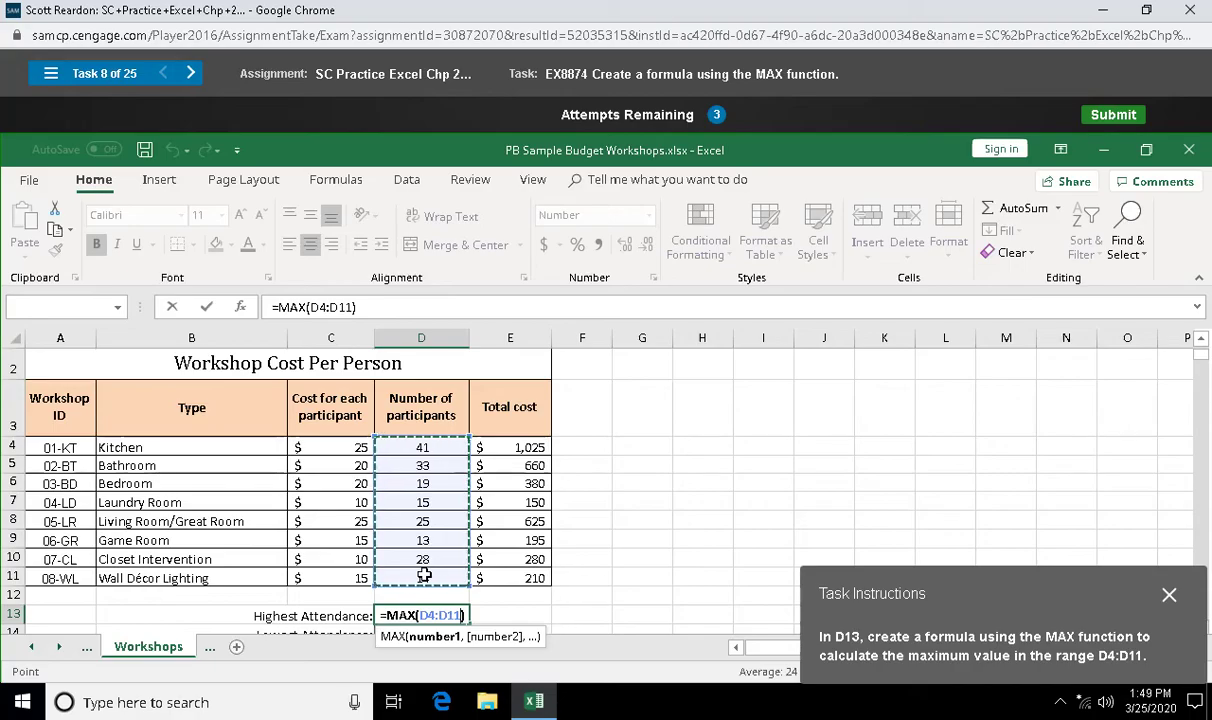
{"action": "left_click", "coordinate": [206, 310]}
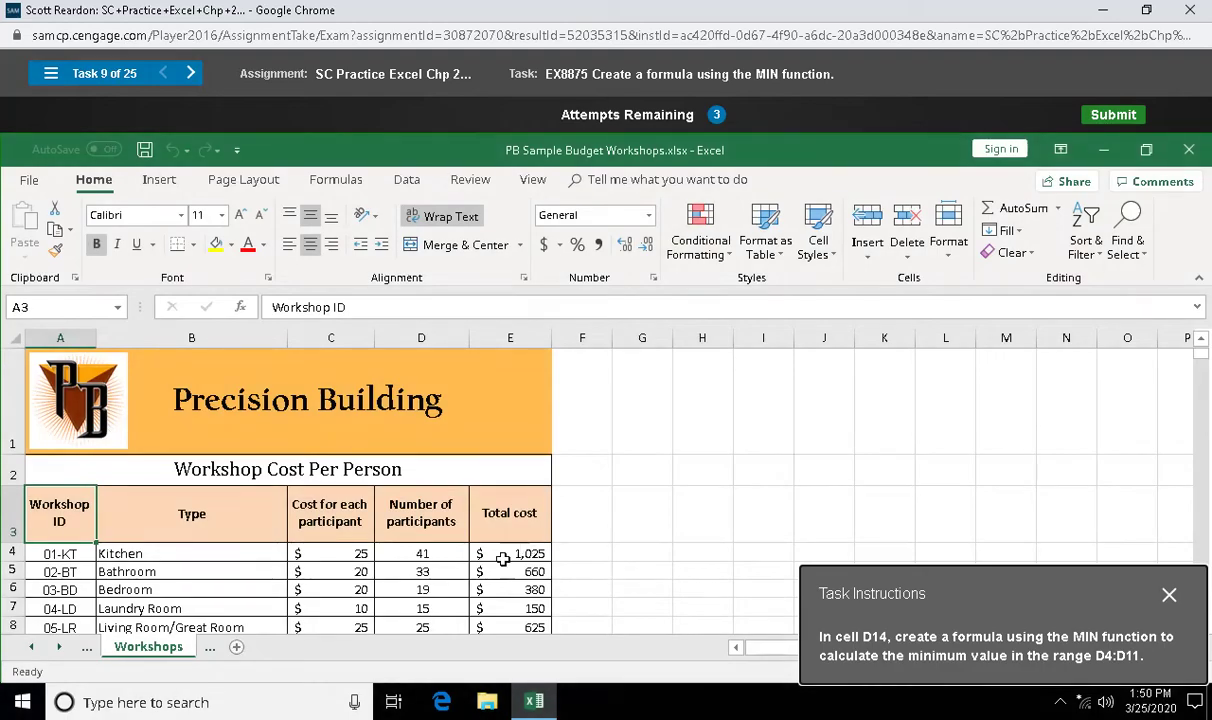
Enter =MIN(D4:D11) in D14 via AutoSum Min, returning 13.
{"action": "left_click", "coordinate": [437, 589]}
{"action": "key", "text": "Down"}
{"action": "key", "text": "Down"}
{"action": "key", "text": "Down"}
{"action": "key", "text": "Down"}
{"action": "key", "text": "Down"}
{"action": "key", "text": "Down"}
{"action": "key", "text": "Down"}
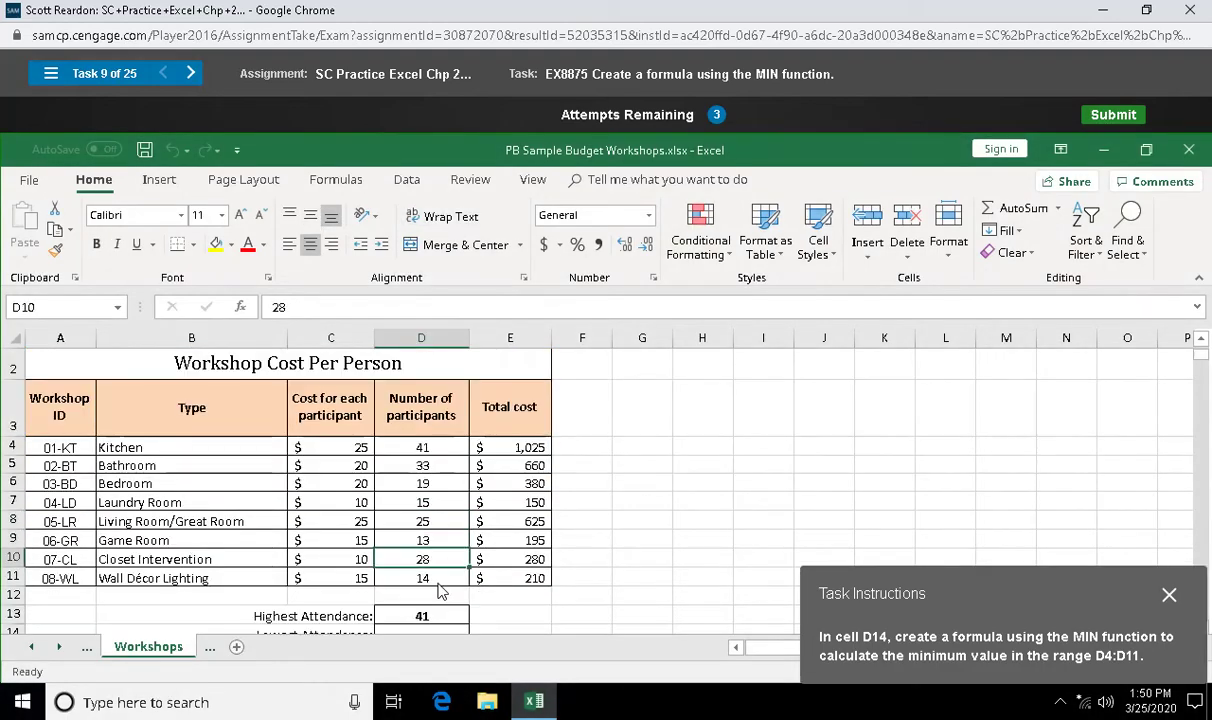
{"action": "key", "text": "Down"}
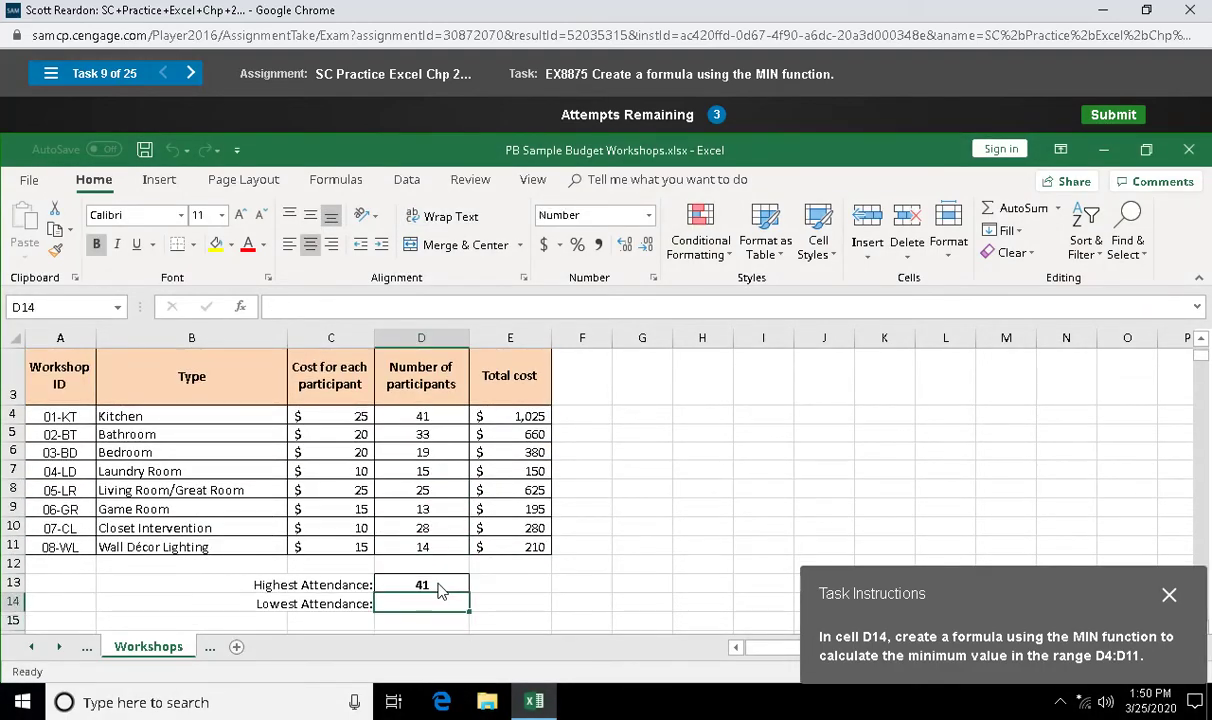
{"action": "left_click", "coordinate": [1056, 209]}
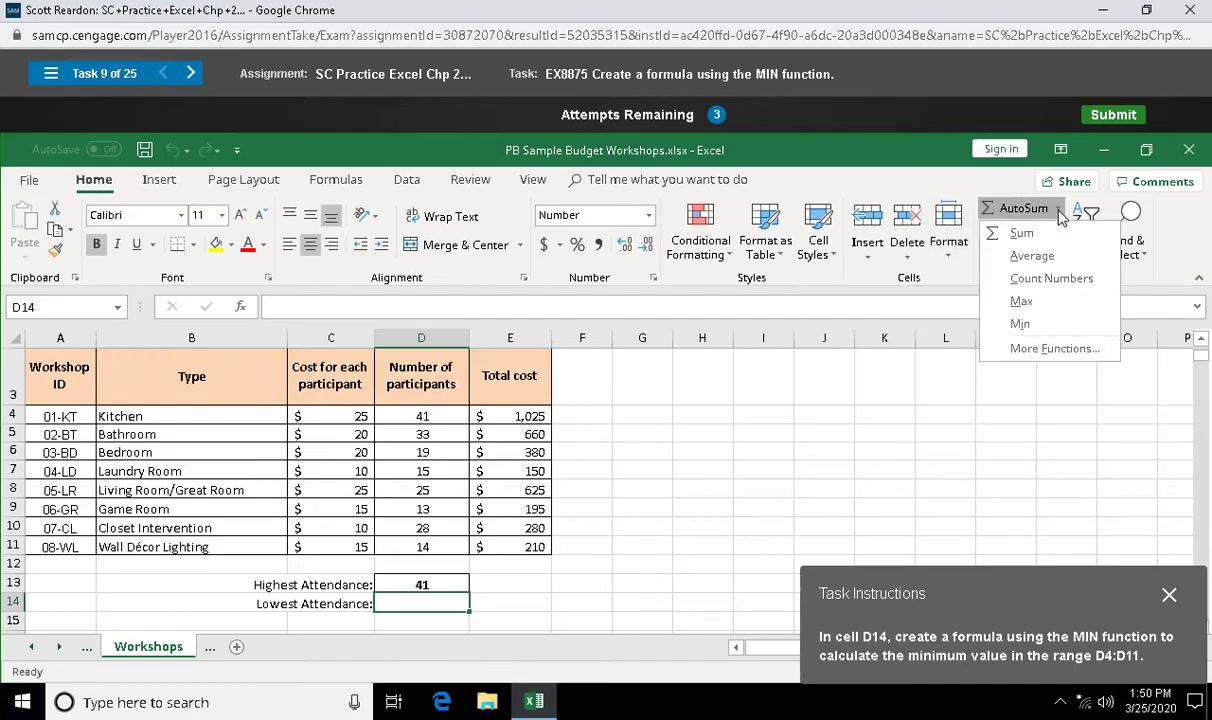
{"action": "left_click", "coordinate": [1018, 323]}
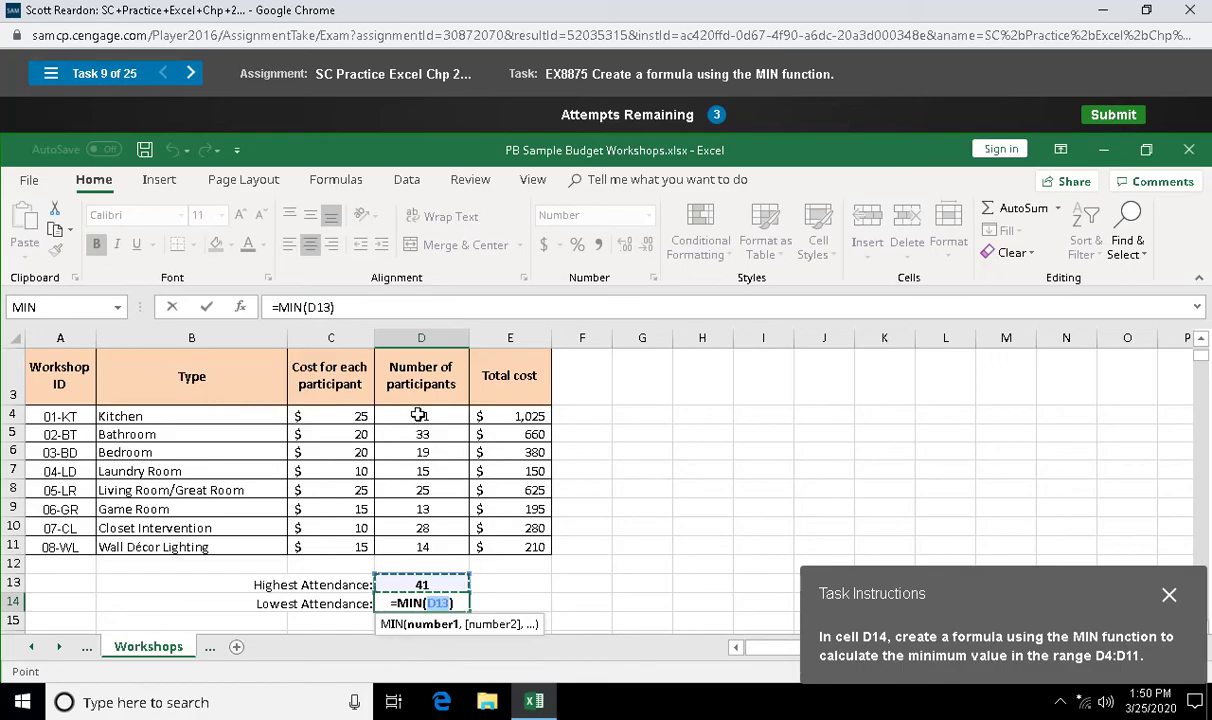
{"action": "left_click_drag", "start_coordinate": [419, 415], "coordinate": [413, 546]}
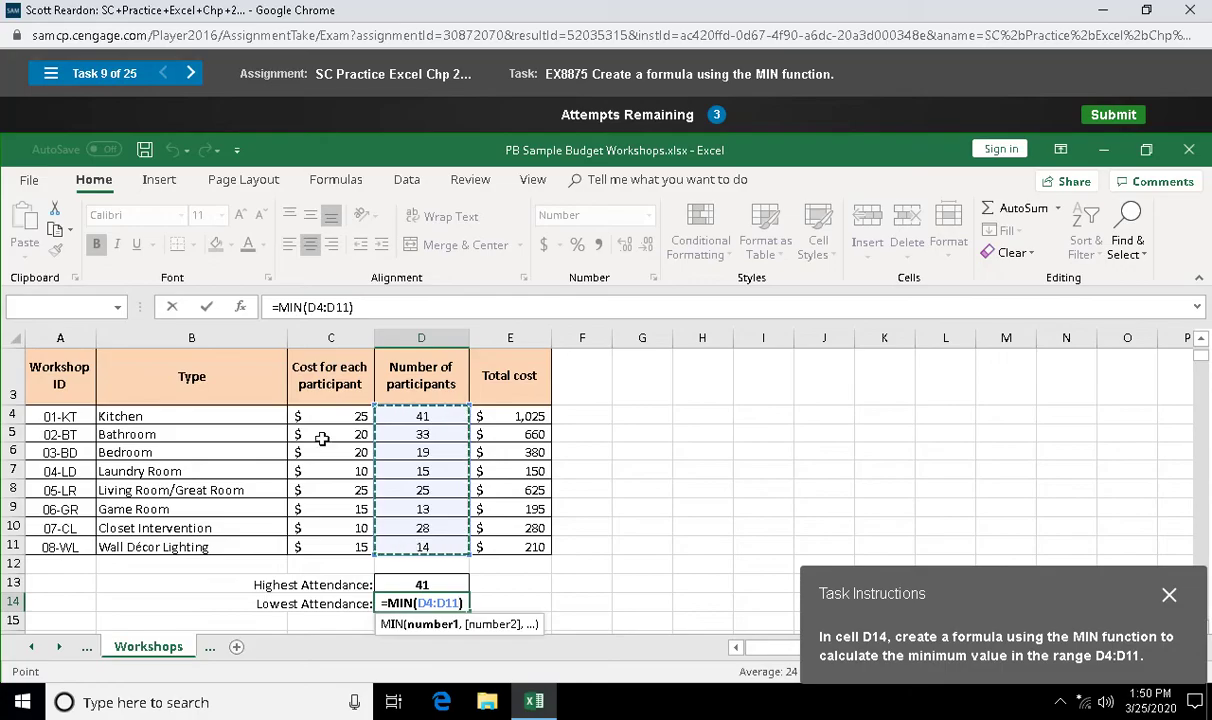
{"action": "left_click", "coordinate": [206, 311]}
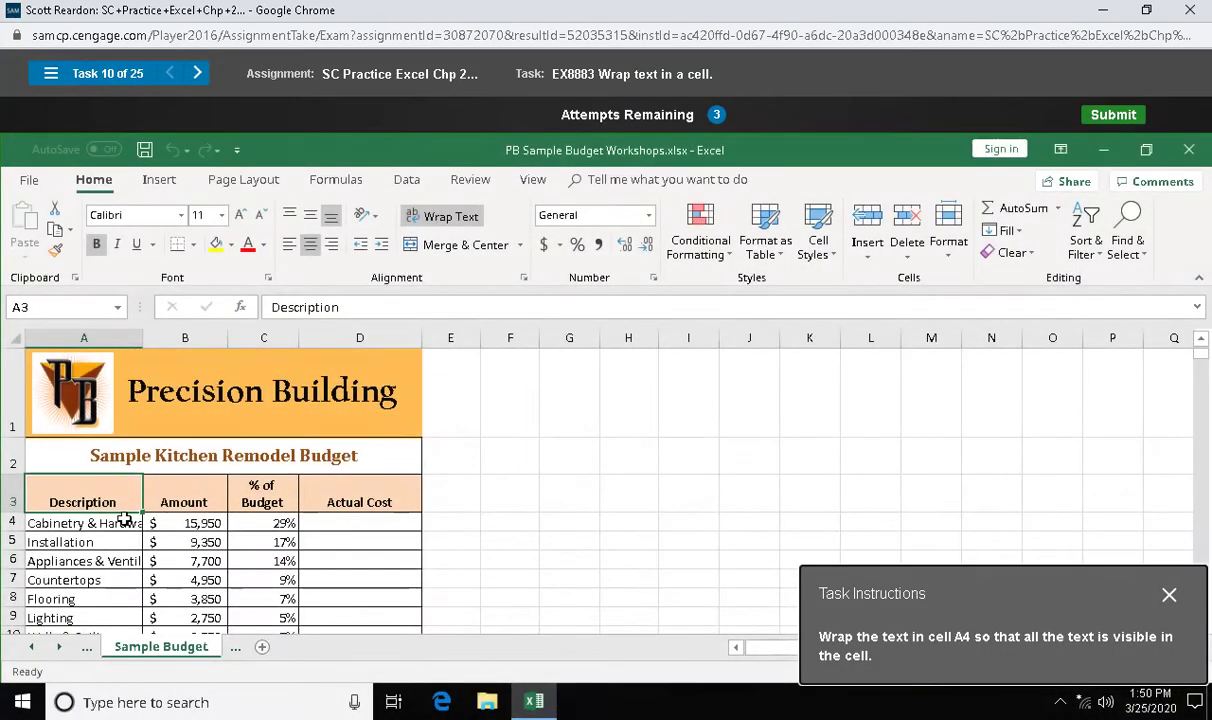
Turn on Wrap text for cell A4 in Format Cells so 'Cabinetry & Hardware' fits.
{"action": "left_click", "coordinate": [68, 526]}
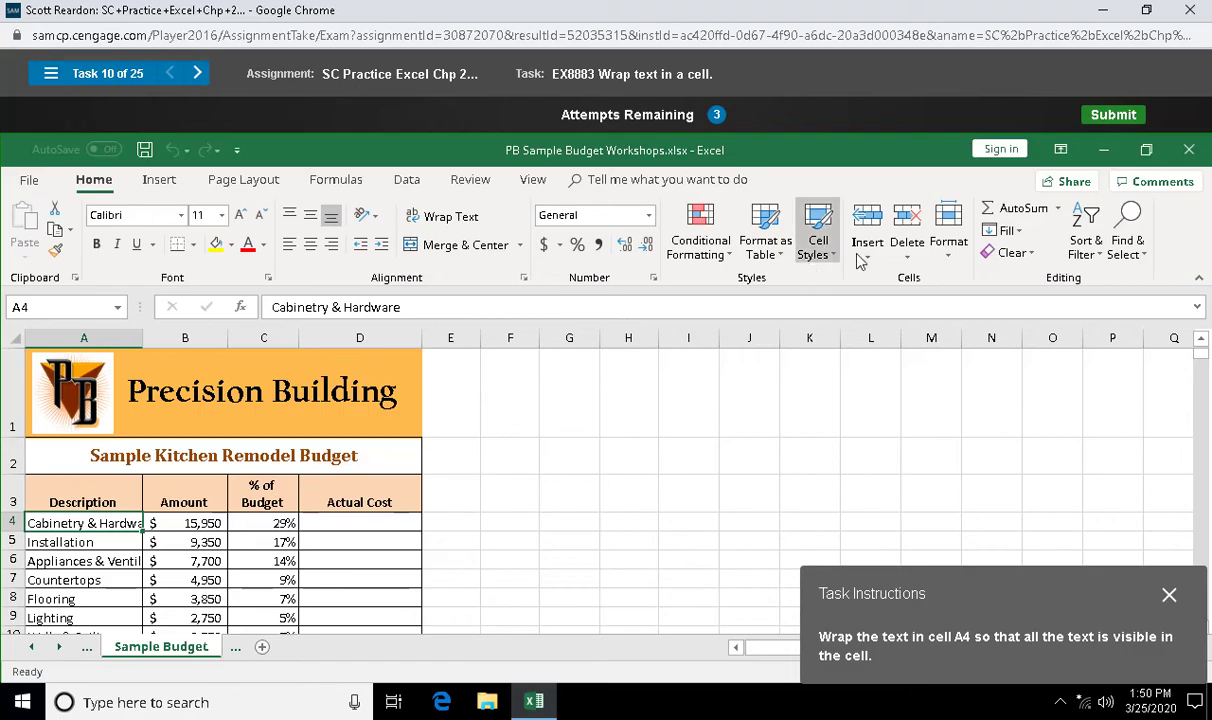
{"action": "left_click", "coordinate": [948, 250]}
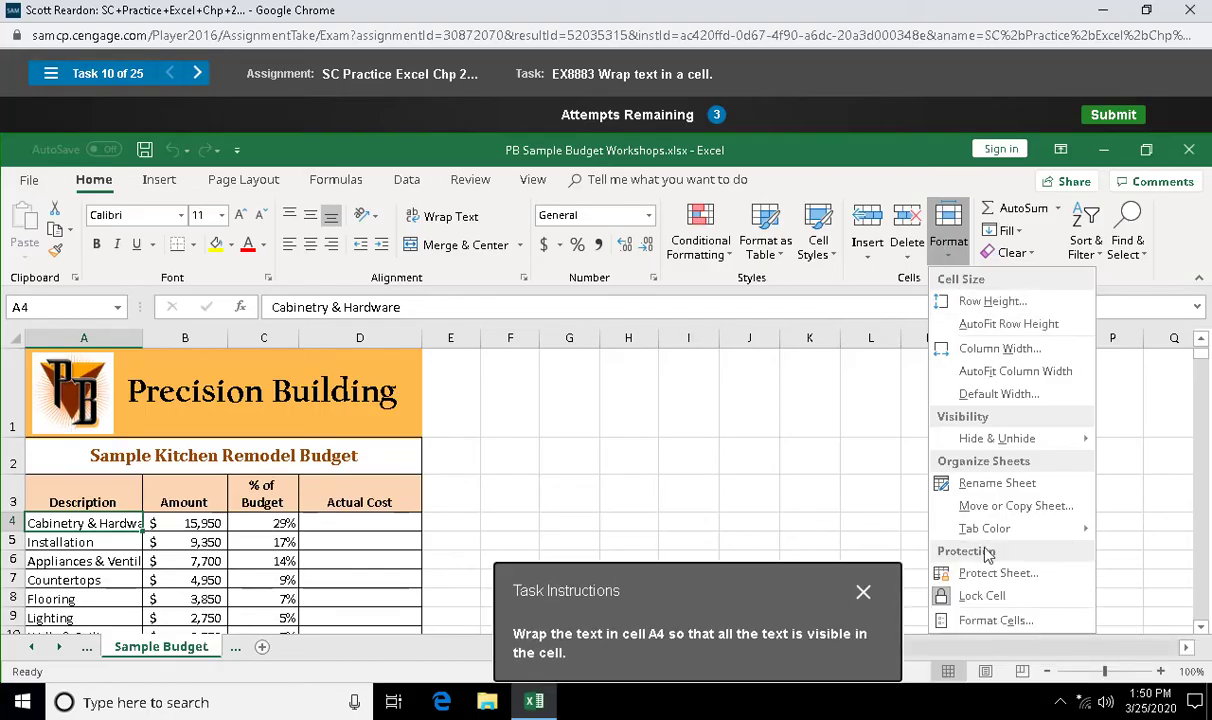
{"action": "left_click", "coordinate": [988, 622]}
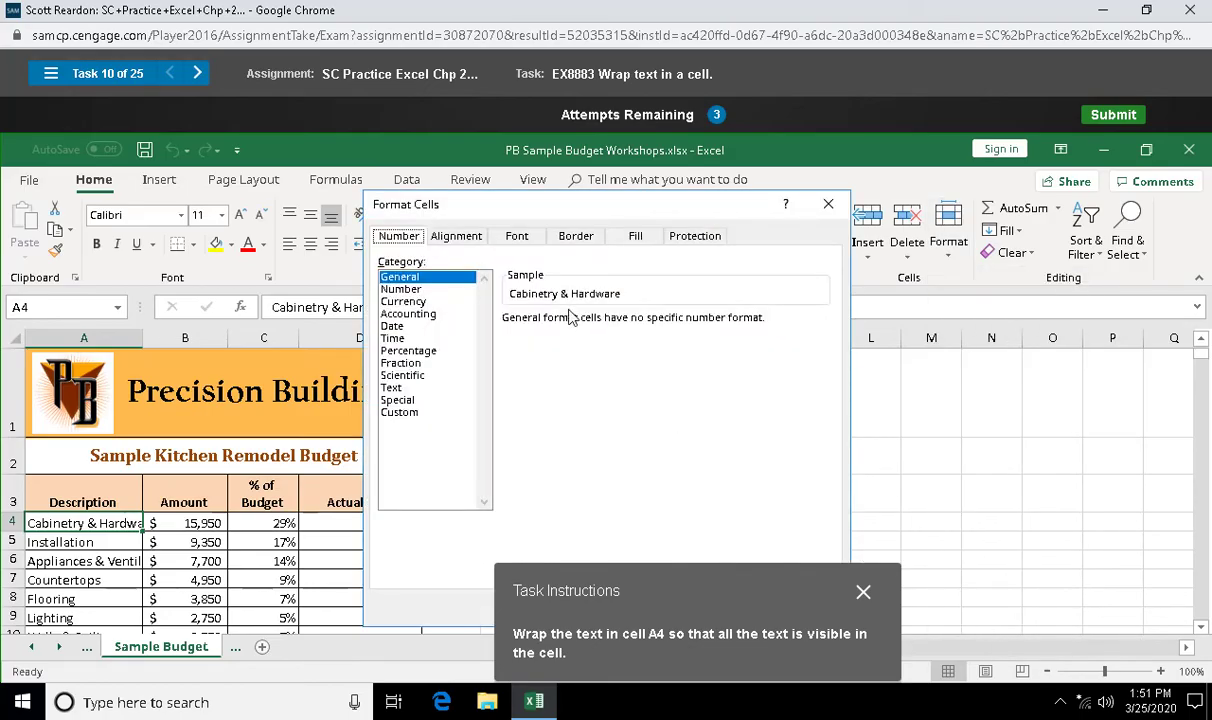
{"action": "left_click", "coordinate": [463, 238]}
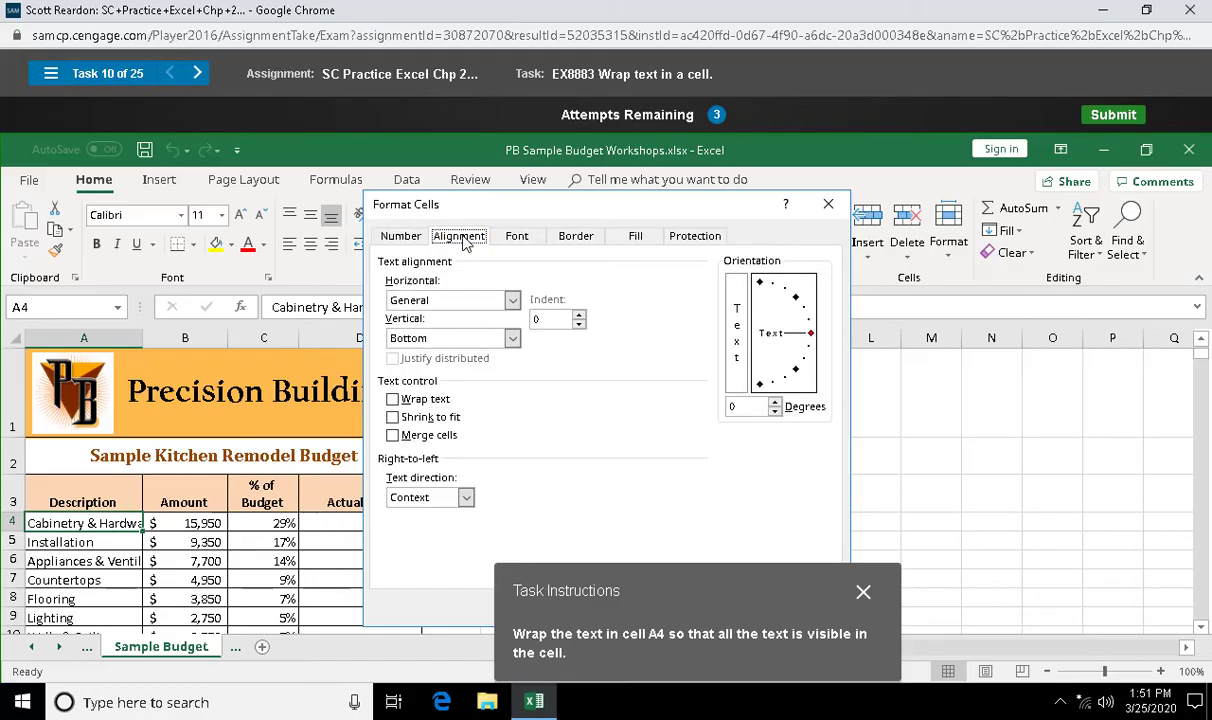
{"action": "left_click", "coordinate": [393, 399]}
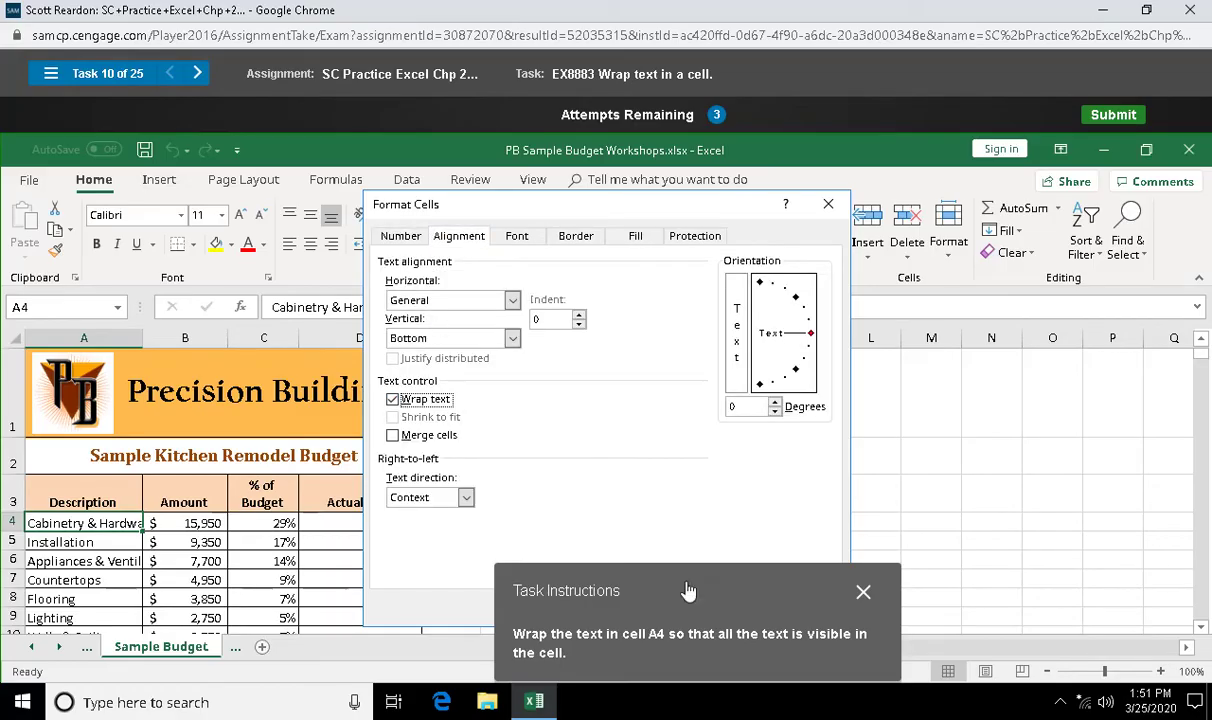
{"action": "left_click_drag", "start_coordinate": [690, 590], "coordinate": [994, 421]}
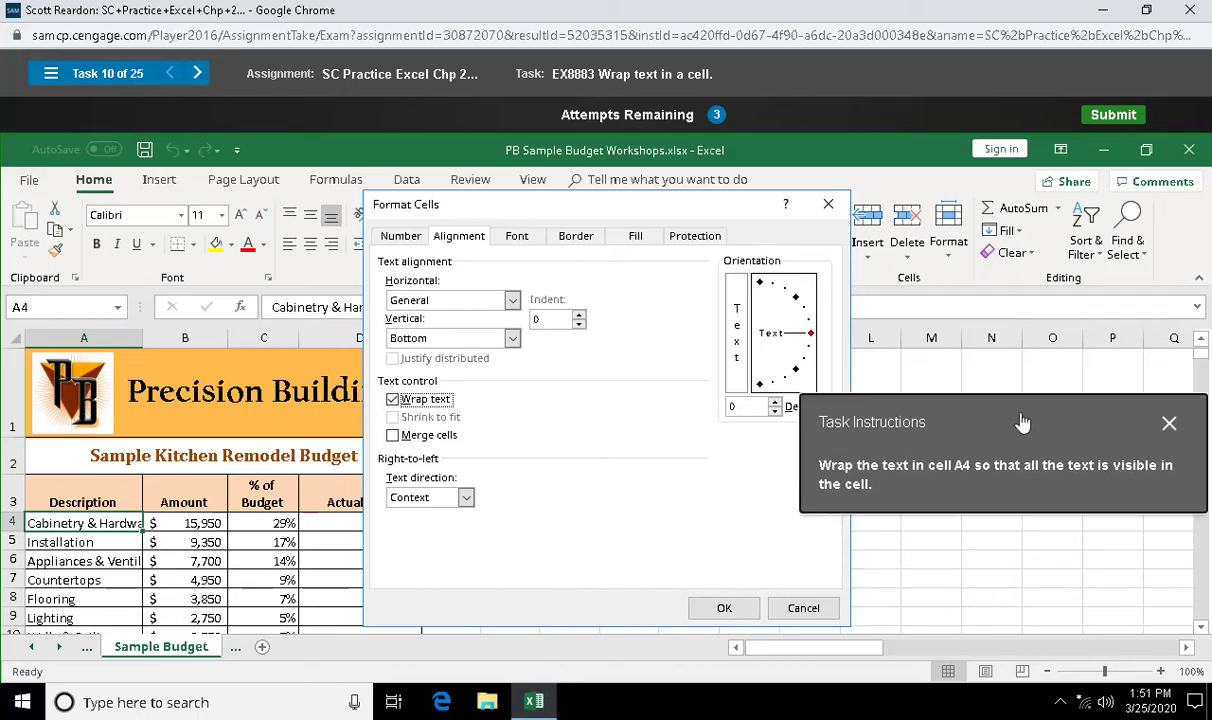
{"action": "left_click", "coordinate": [723, 609]}
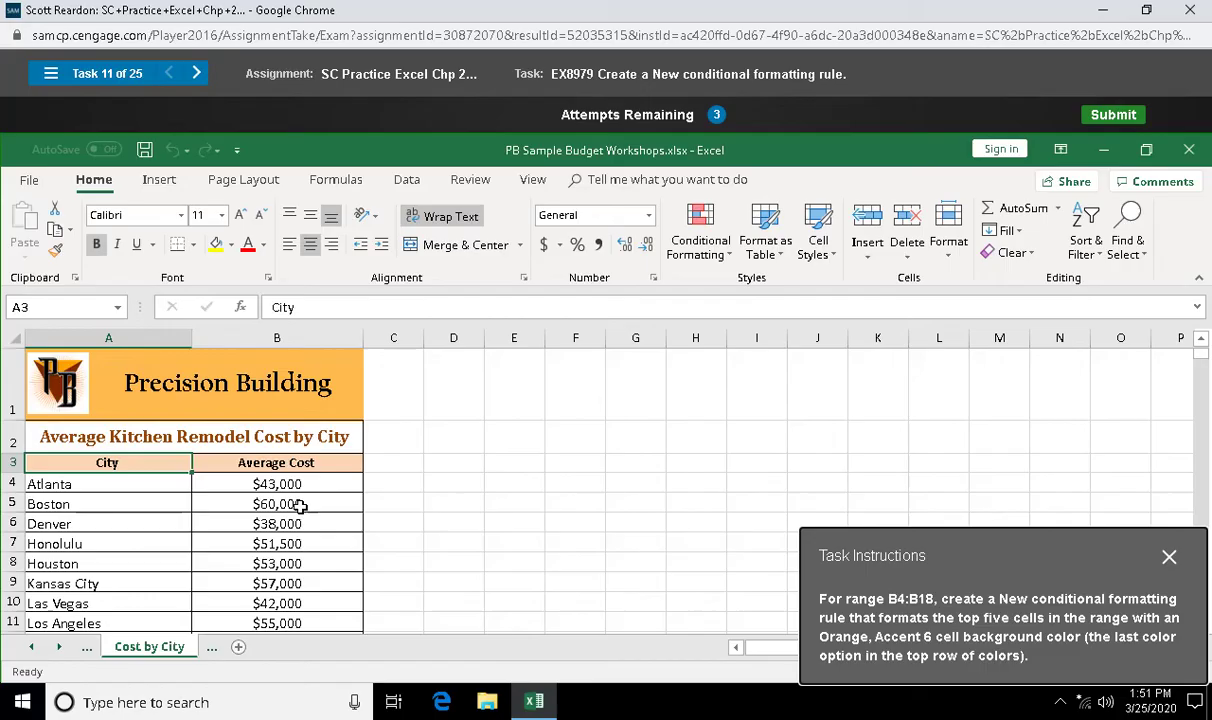
Select the Average Cost values B4:B18 and bring up Conditional Formatting's Top/Bottom Rules list.
{"action": "left_click_drag", "start_coordinate": [297, 483], "coordinate": [277, 598]}
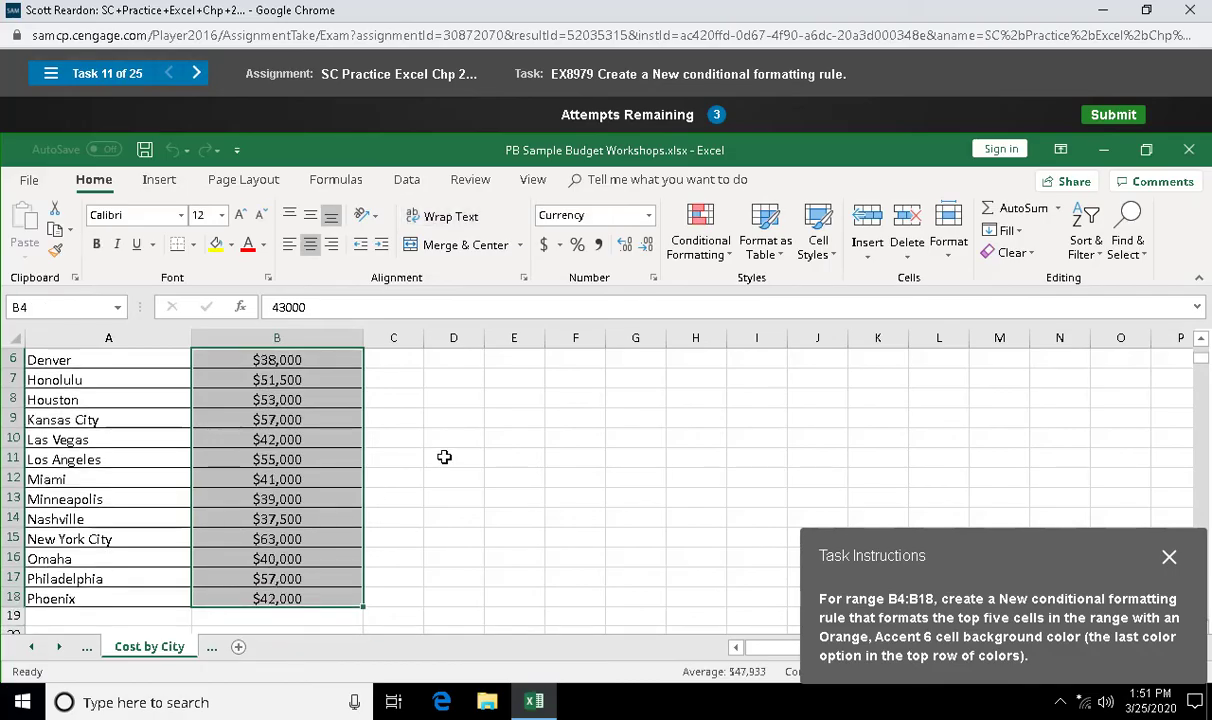
{"action": "left_click", "coordinate": [728, 258]}
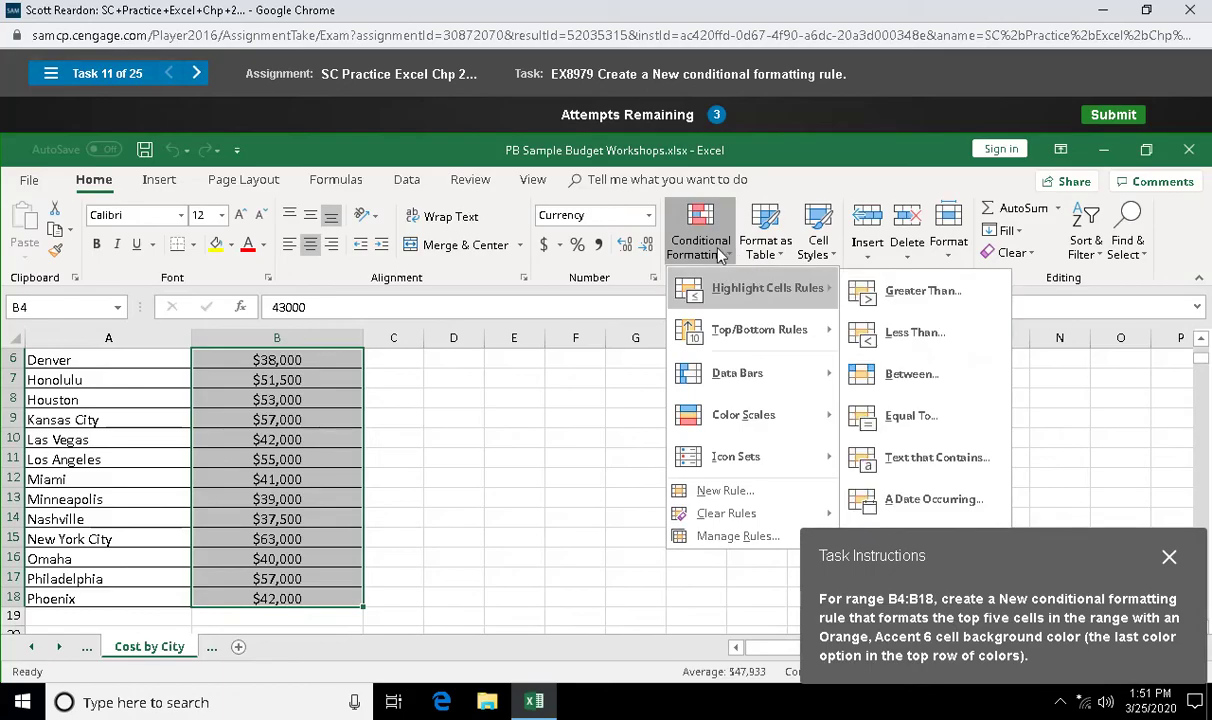
{"action": "mouse_move", "coordinate": [740, 328]}
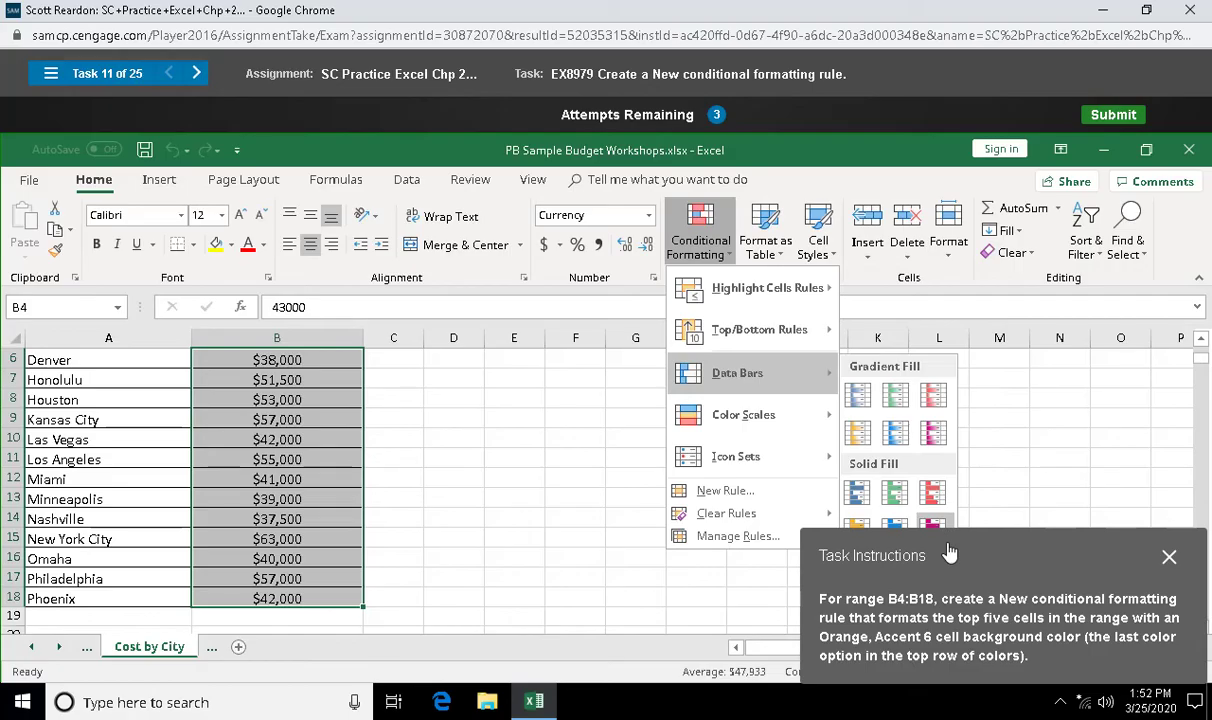
{"action": "left_click_drag", "start_coordinate": [949, 553], "coordinate": [511, 534]}
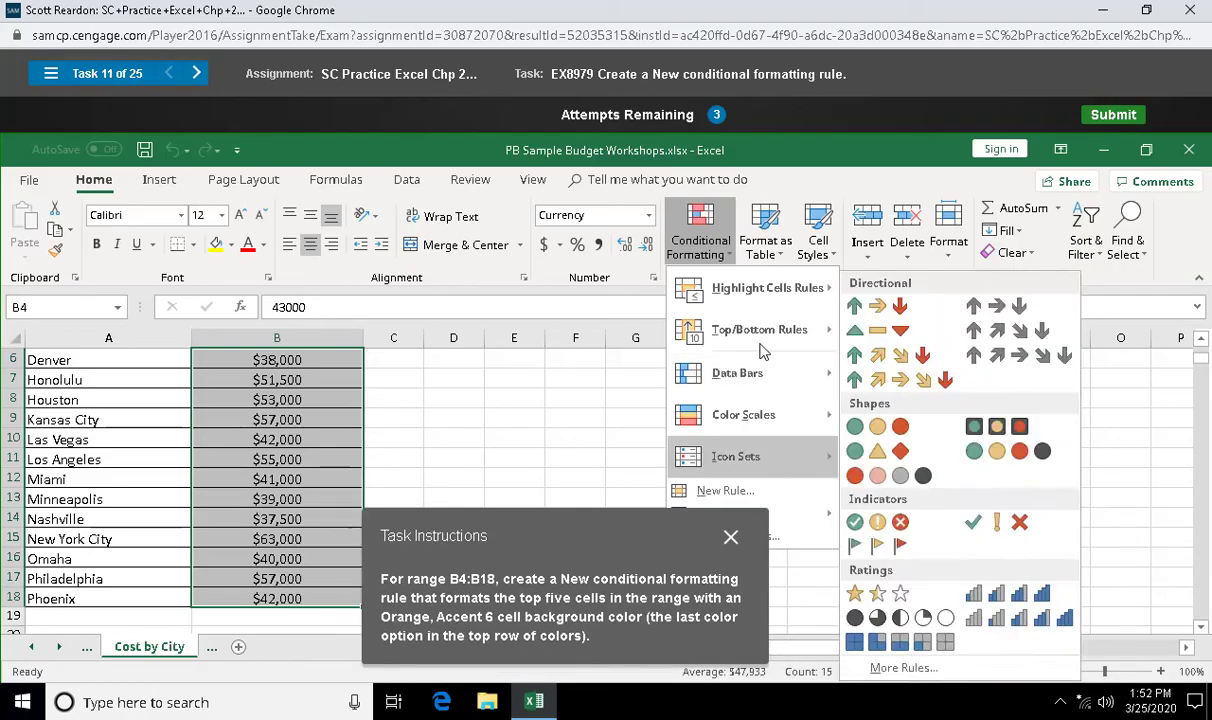
{"action": "mouse_move", "coordinate": [780, 330]}
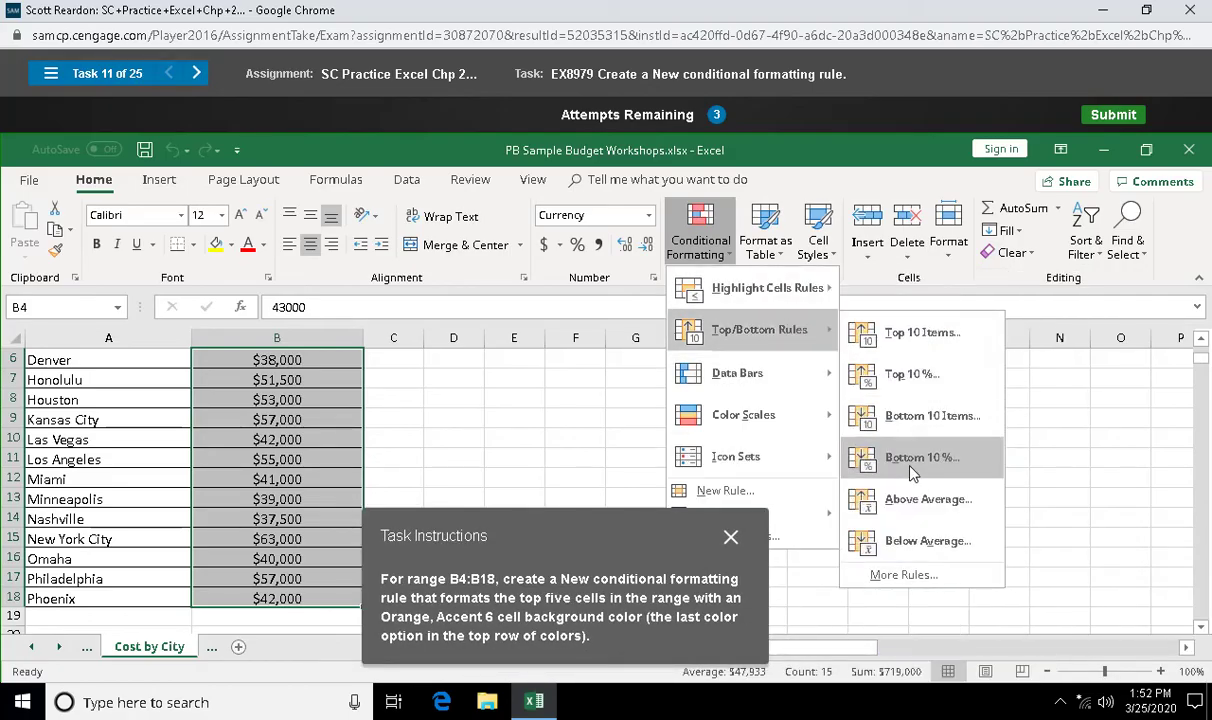
Start a More Rules top-ranked rule, set the rank to 5, then cancel it.
{"action": "left_click", "coordinate": [913, 580]}
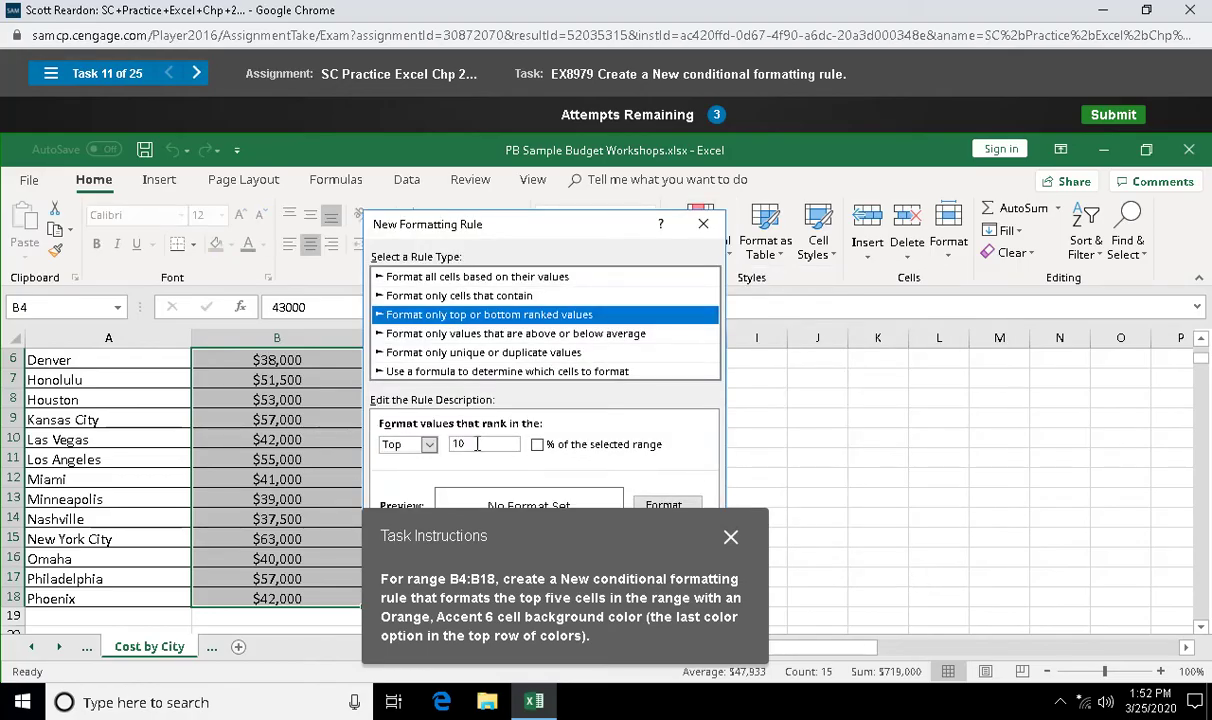
{"action": "left_click_drag", "start_coordinate": [477, 443], "coordinate": [451, 443]}
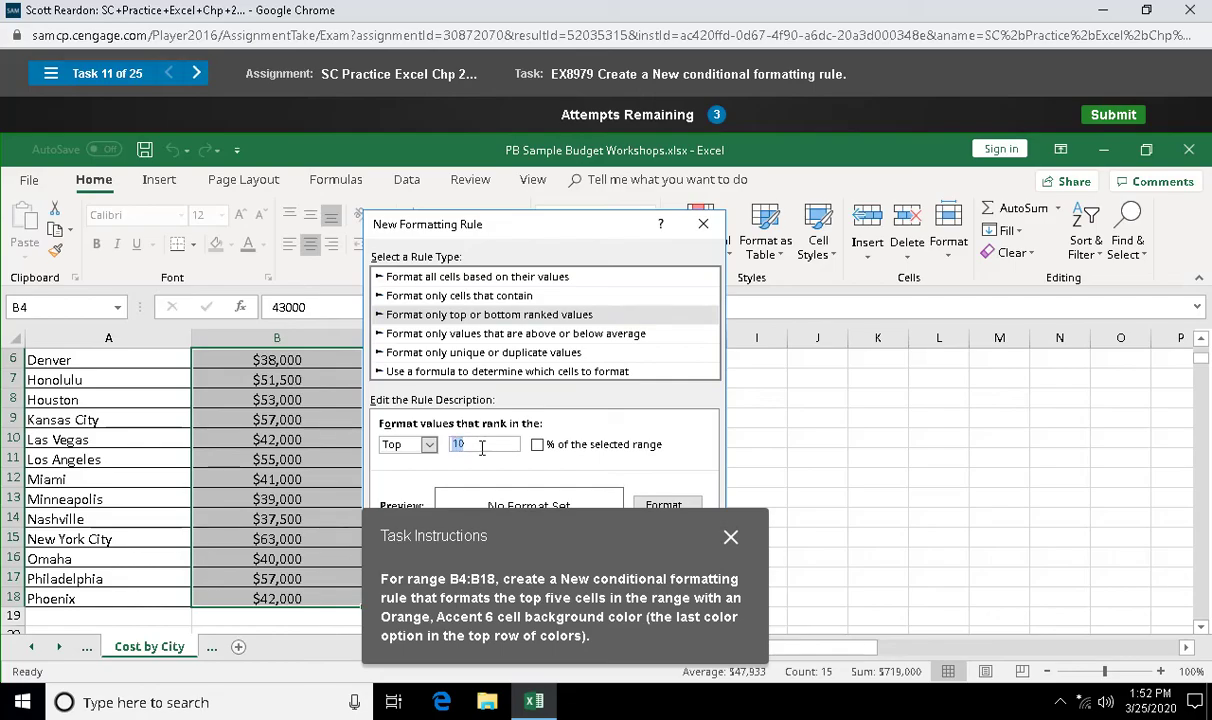
{"action": "type", "text": "5"}
{"action": "left_click_drag", "start_coordinate": [652, 532], "coordinate": [851, 457]}
{"action": "left_click_drag", "start_coordinate": [895, 413], "coordinate": [916, 362]}
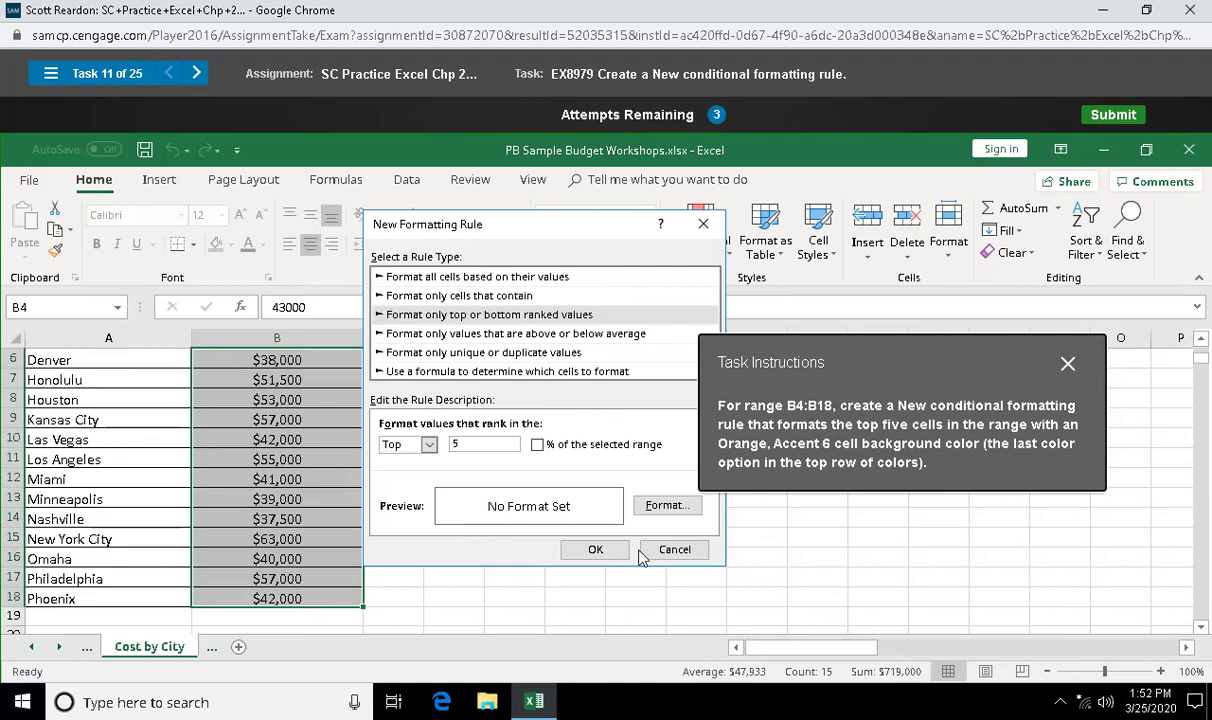
{"action": "left_click", "coordinate": [672, 551]}
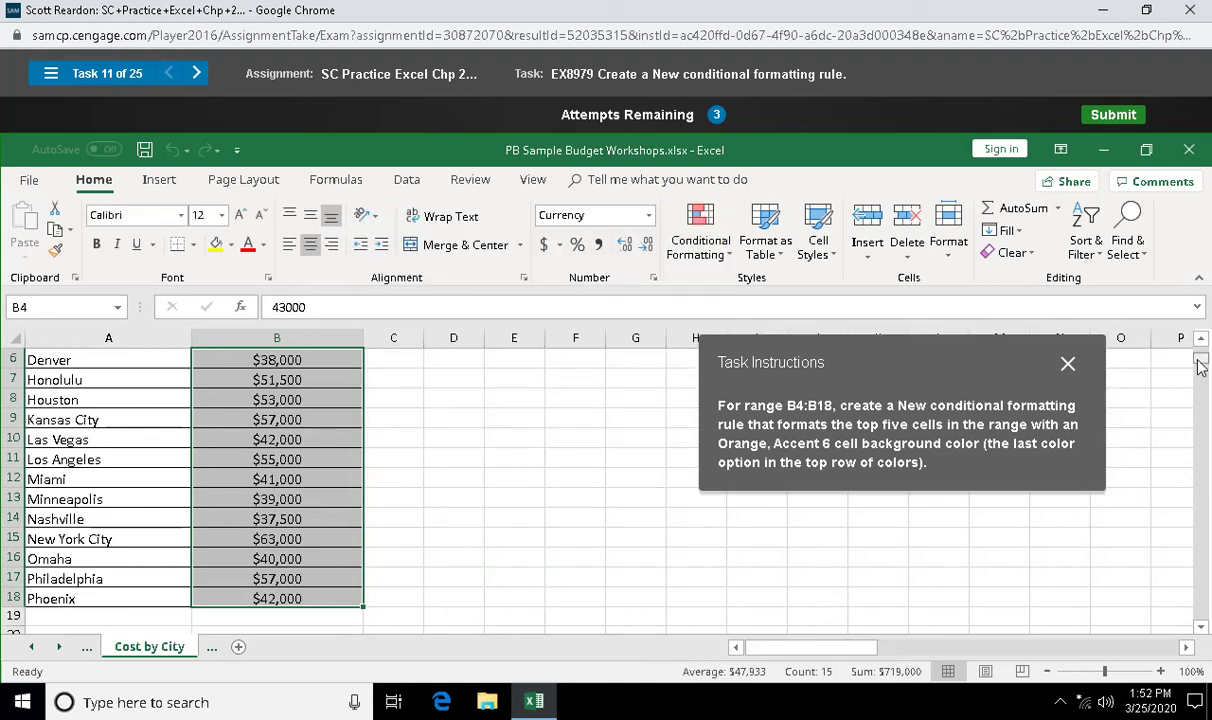
Reopen Top/Bottom Rules > More Rules for a fresh top-ranked New Formatting Rule.
{"action": "mouse_move", "coordinate": [1200, 360]}
{"action": "left_mouse_down"}
{"action": "mouse_move", "coordinate": [1200, 350]}
{"action": "mouse_move", "coordinate": [1201, 366]}
{"action": "left_mouse_up"}
{"action": "left_click", "coordinate": [722, 255]}
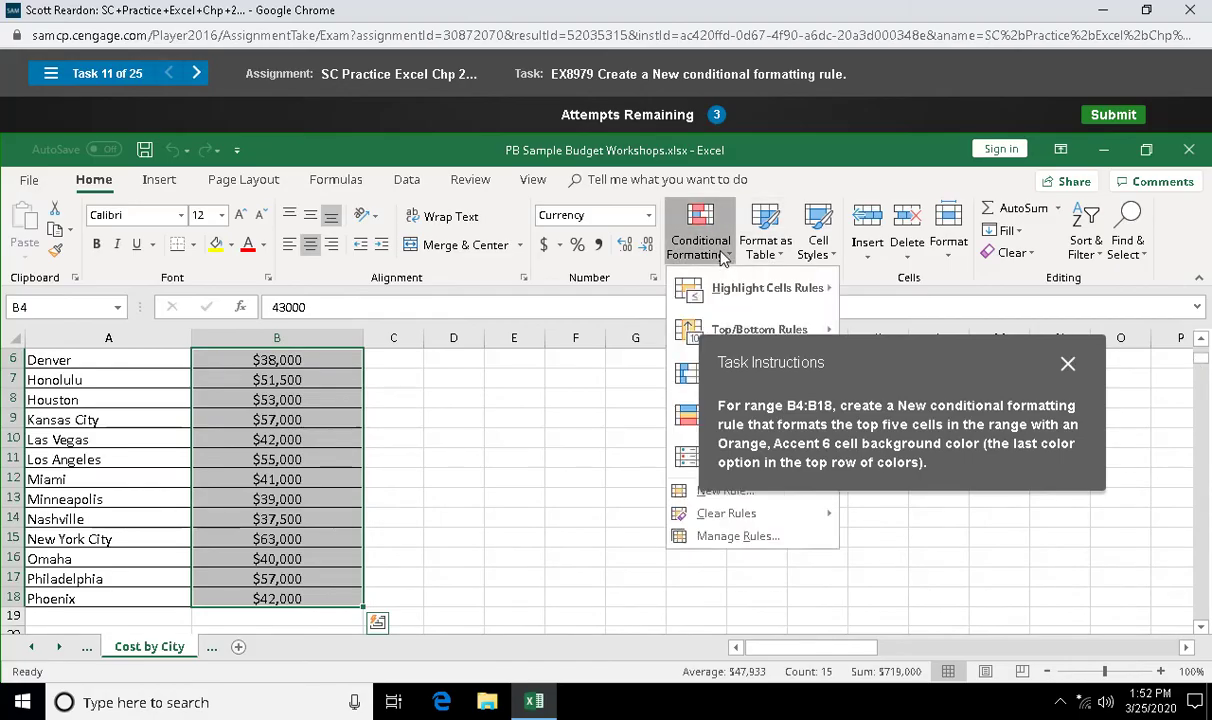
{"action": "mouse_move", "coordinate": [797, 349]}
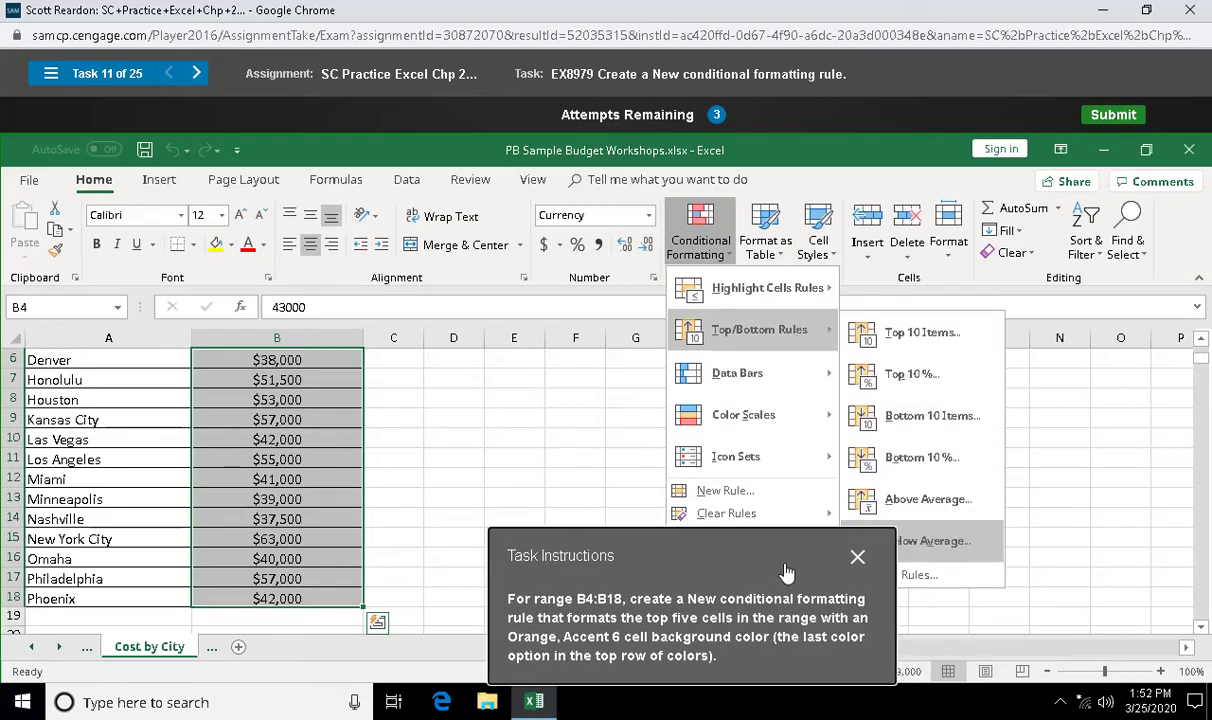
{"action": "left_click", "coordinate": [918, 575]}
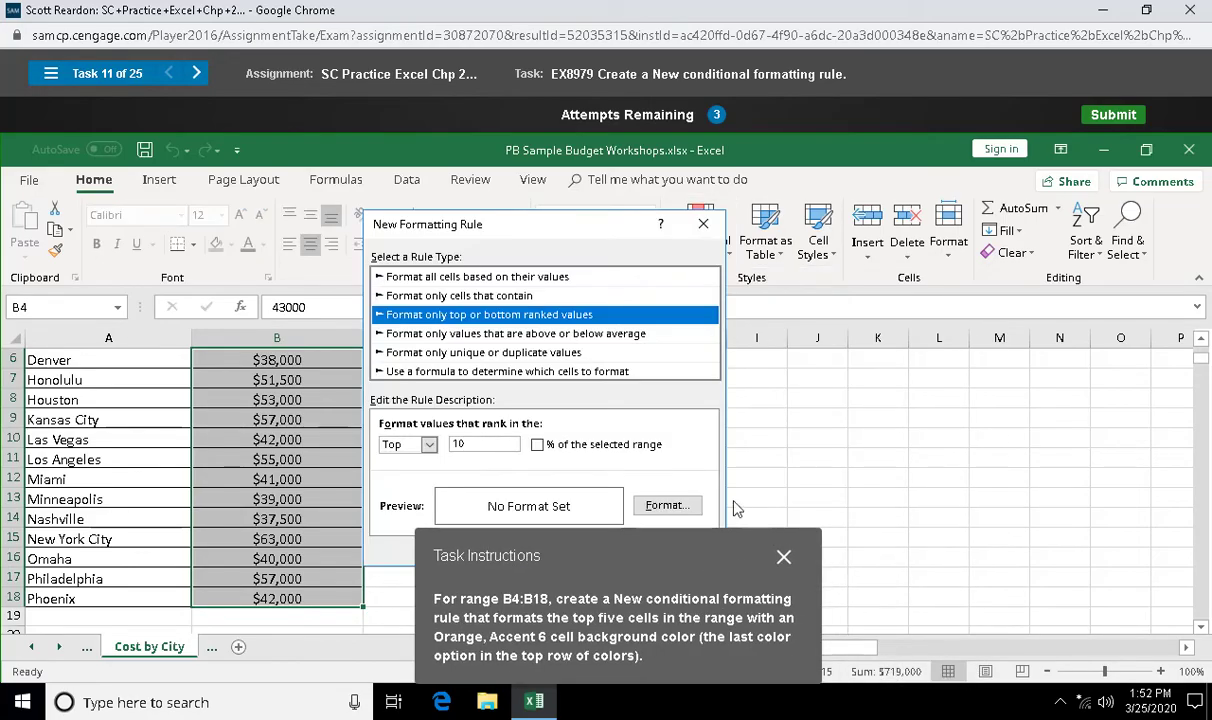
Create a Top 5 rule for B4:B18 with an Orange, Accent 6 fill.
{"action": "double_click", "coordinate": [447, 447]}
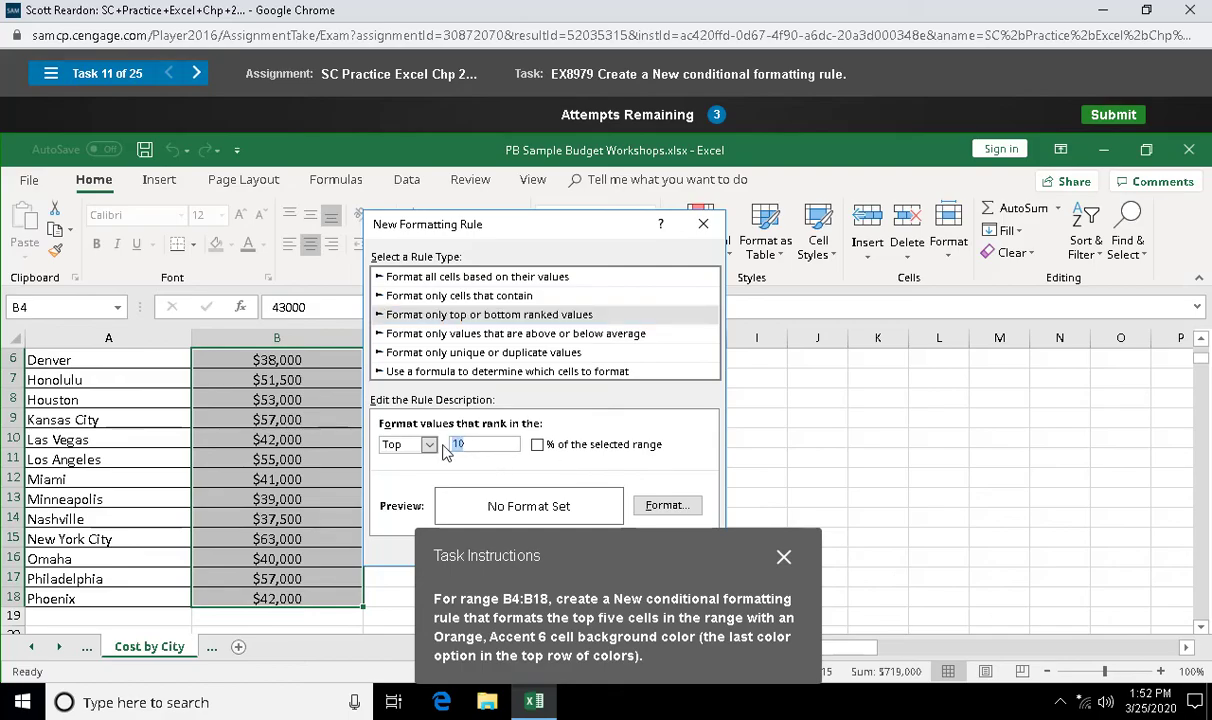
{"action": "type", "text": "5"}
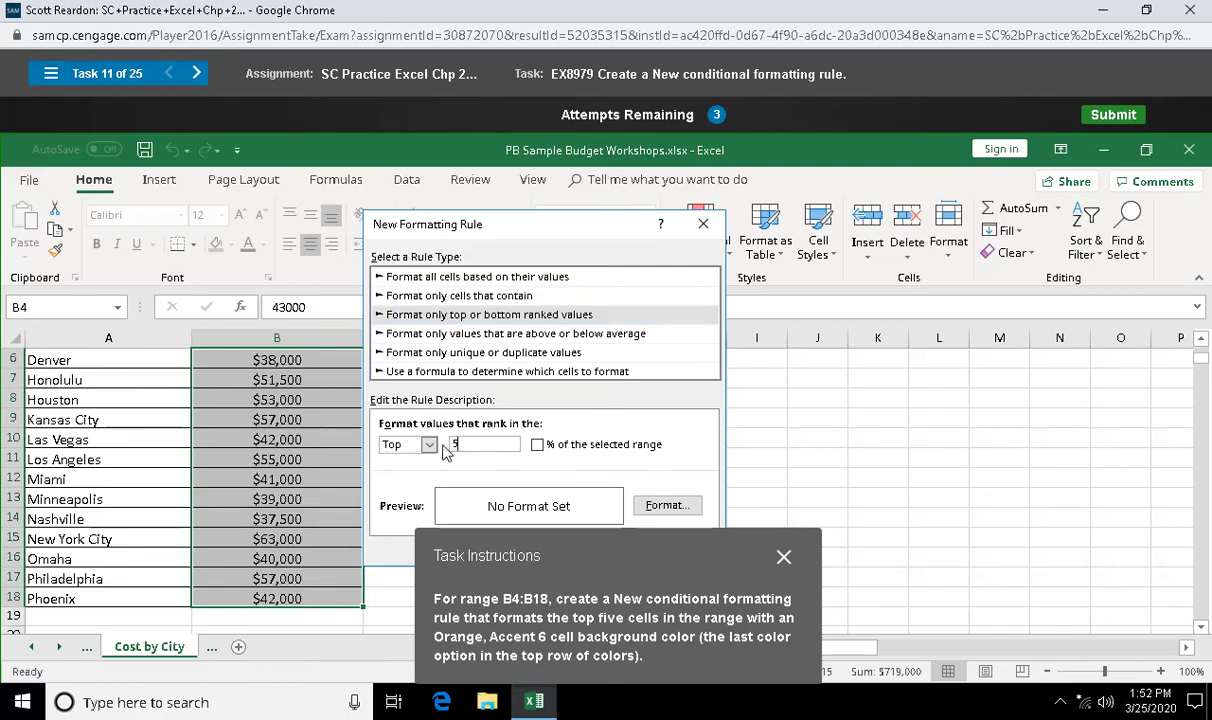
{"action": "left_click", "coordinate": [660, 510]}
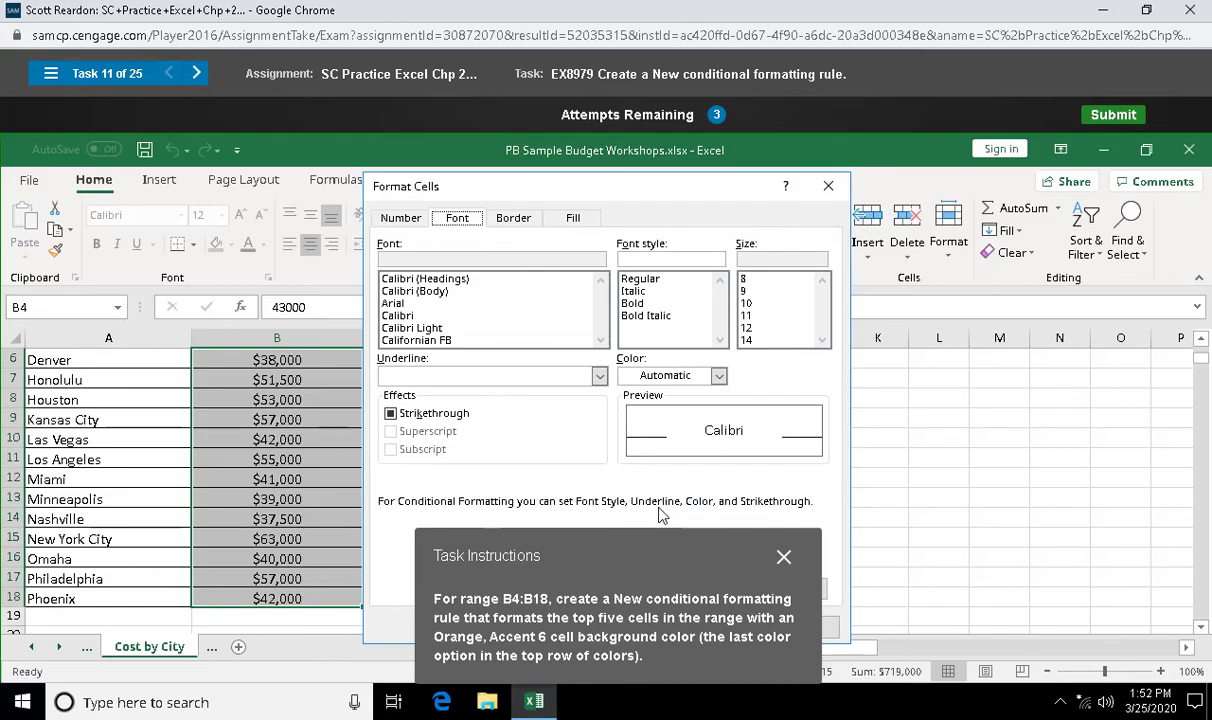
{"action": "left_click", "coordinate": [572, 219]}
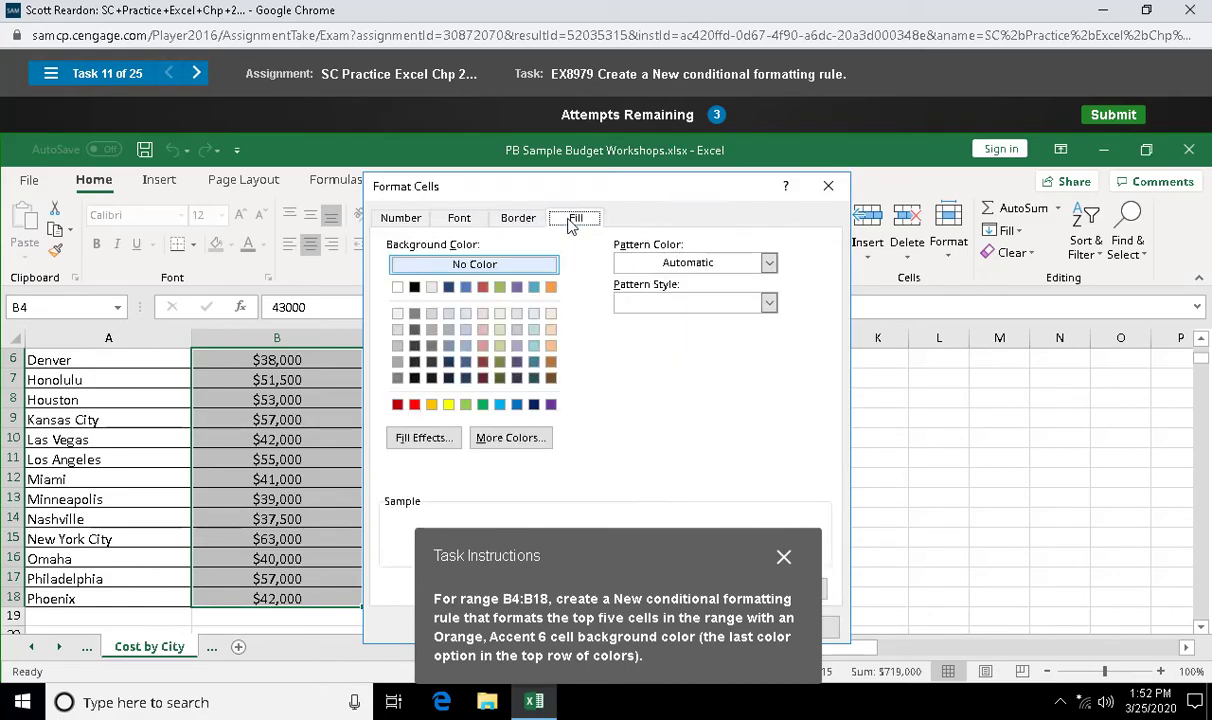
{"action": "left_click", "coordinate": [551, 288]}
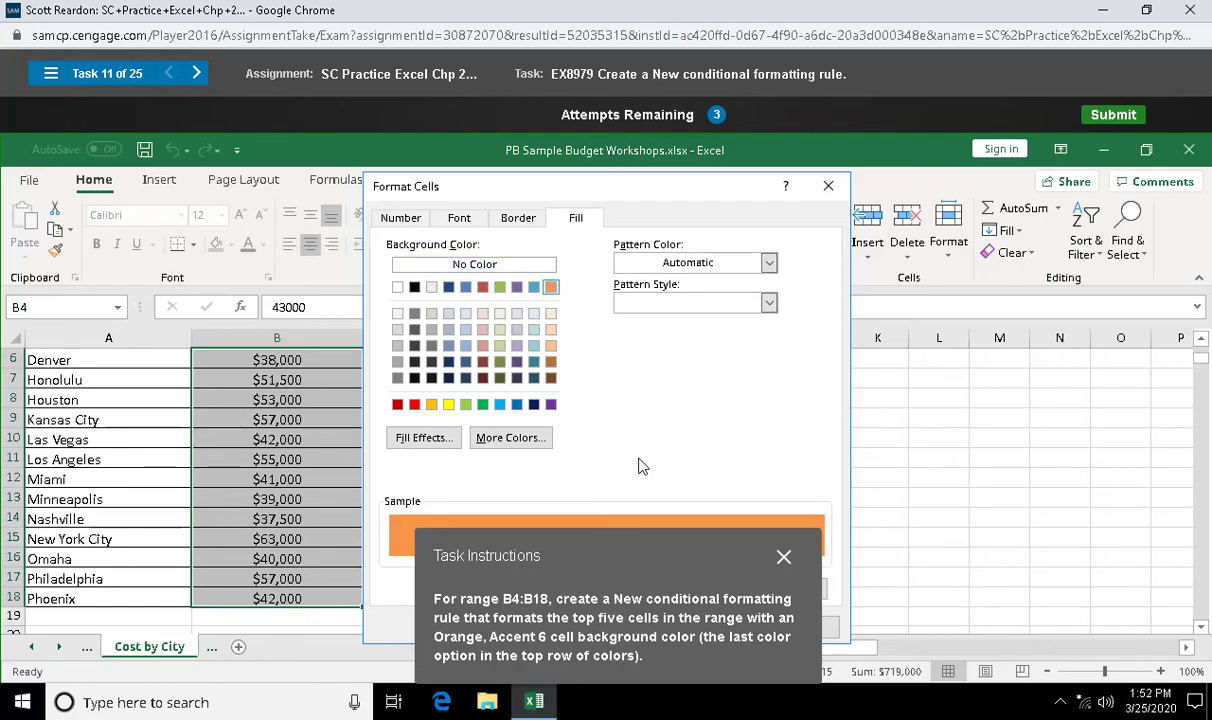
{"action": "left_click_drag", "start_coordinate": [625, 549], "coordinate": [864, 330]}
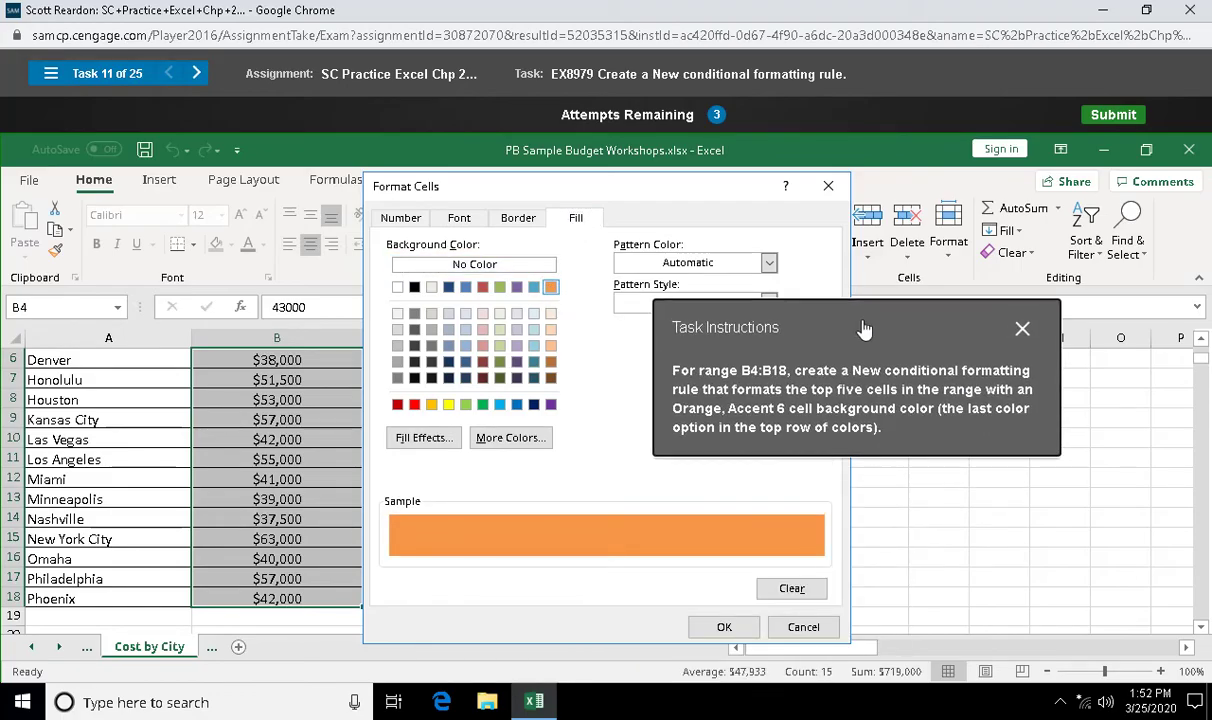
{"action": "left_click", "coordinate": [720, 628]}
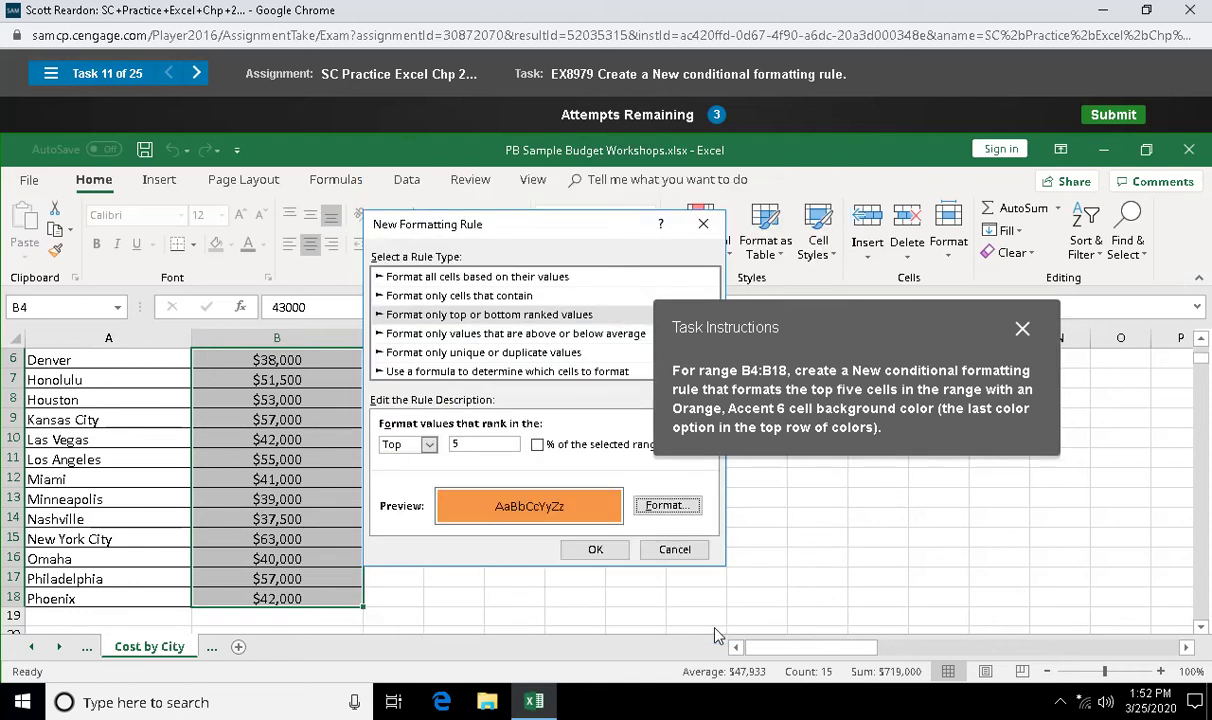
{"action": "left_click", "coordinate": [595, 551]}
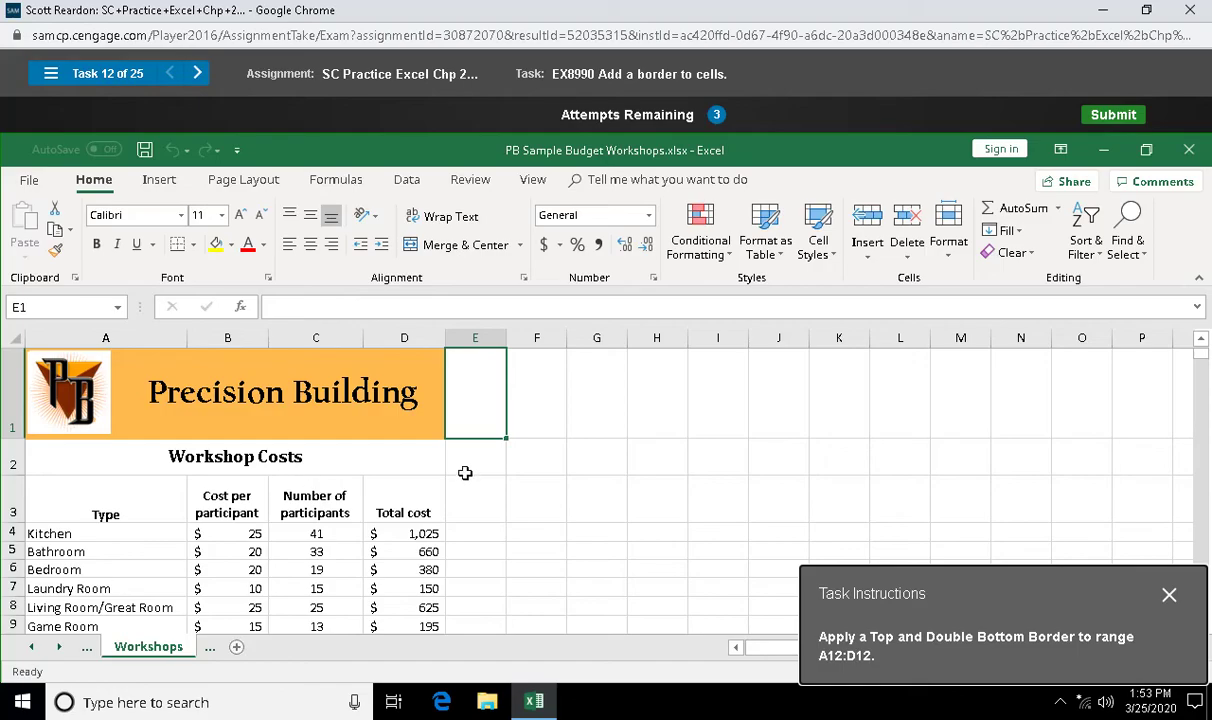
Apply a Top and Double Bottom Border to the Total row A12:D12.
{"action": "left_click", "coordinate": [320, 569]}
{"action": "key", "text": "Down"}
{"action": "key", "text": "Down"}
{"action": "key", "text": "Down"}
{"action": "key", "text": "Down"}
{"action": "key", "text": "Down"}
{"action": "key", "text": "Down"}
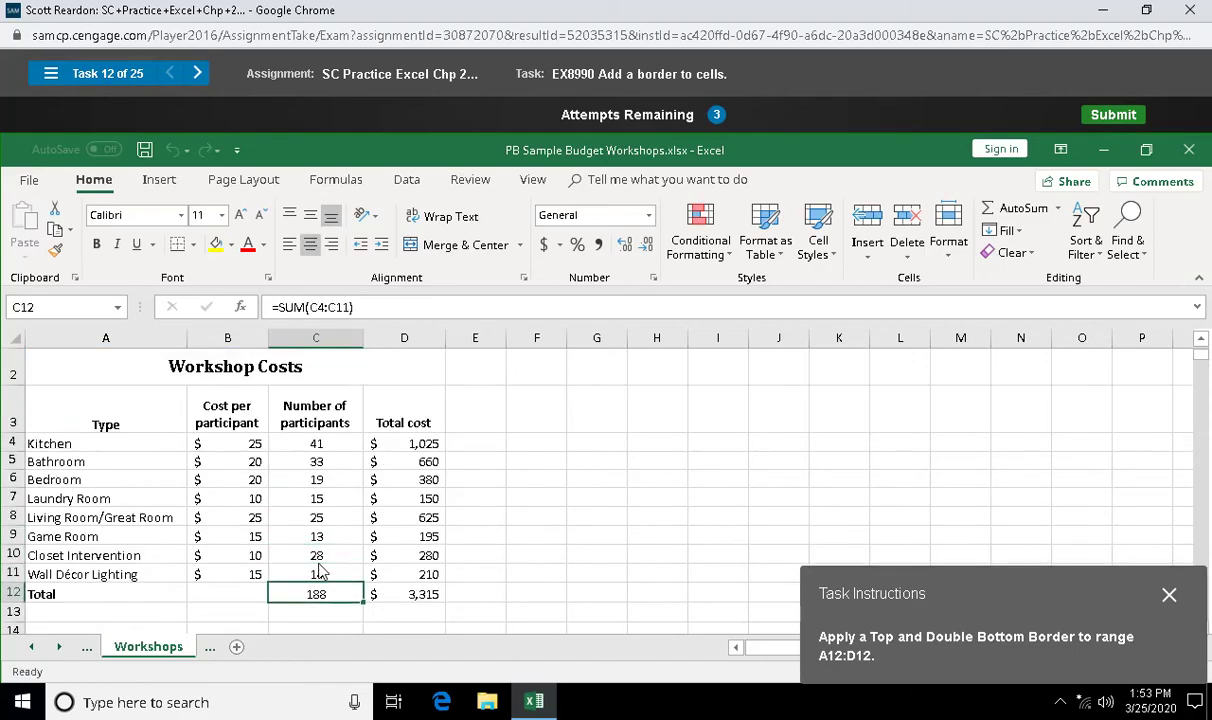
{"action": "left_click_drag", "start_coordinate": [55, 594], "coordinate": [388, 585]}
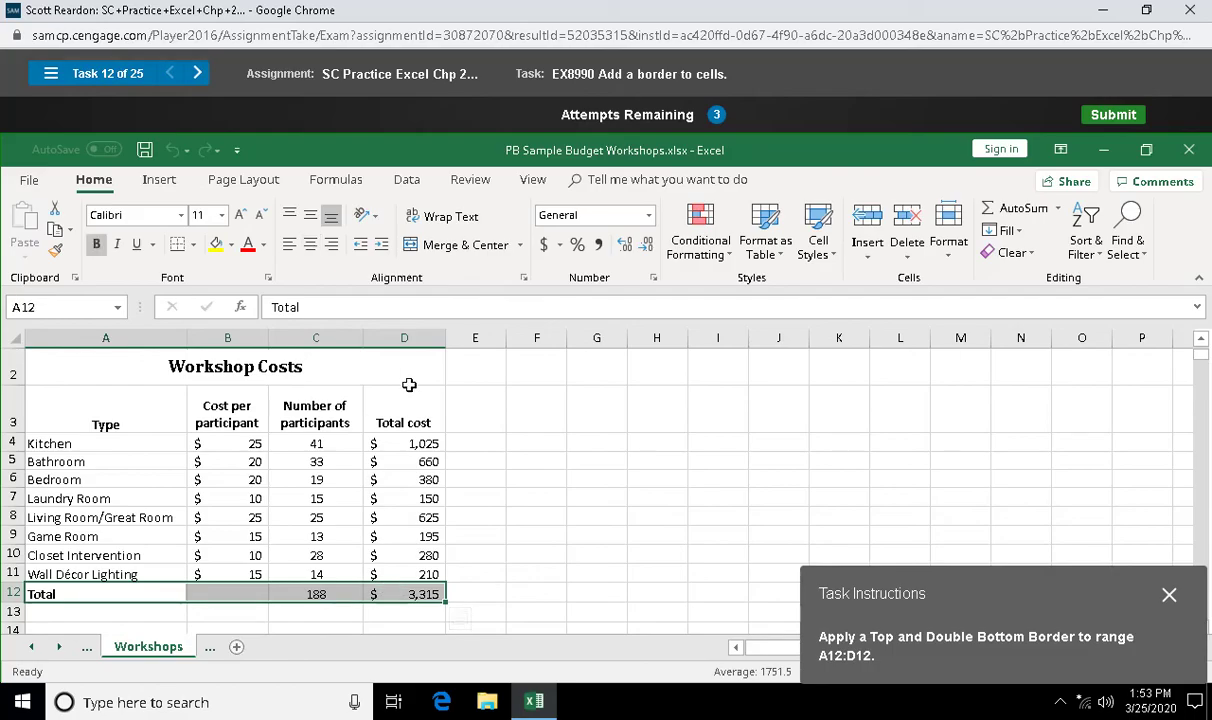
{"action": "left_click", "coordinate": [195, 246]}
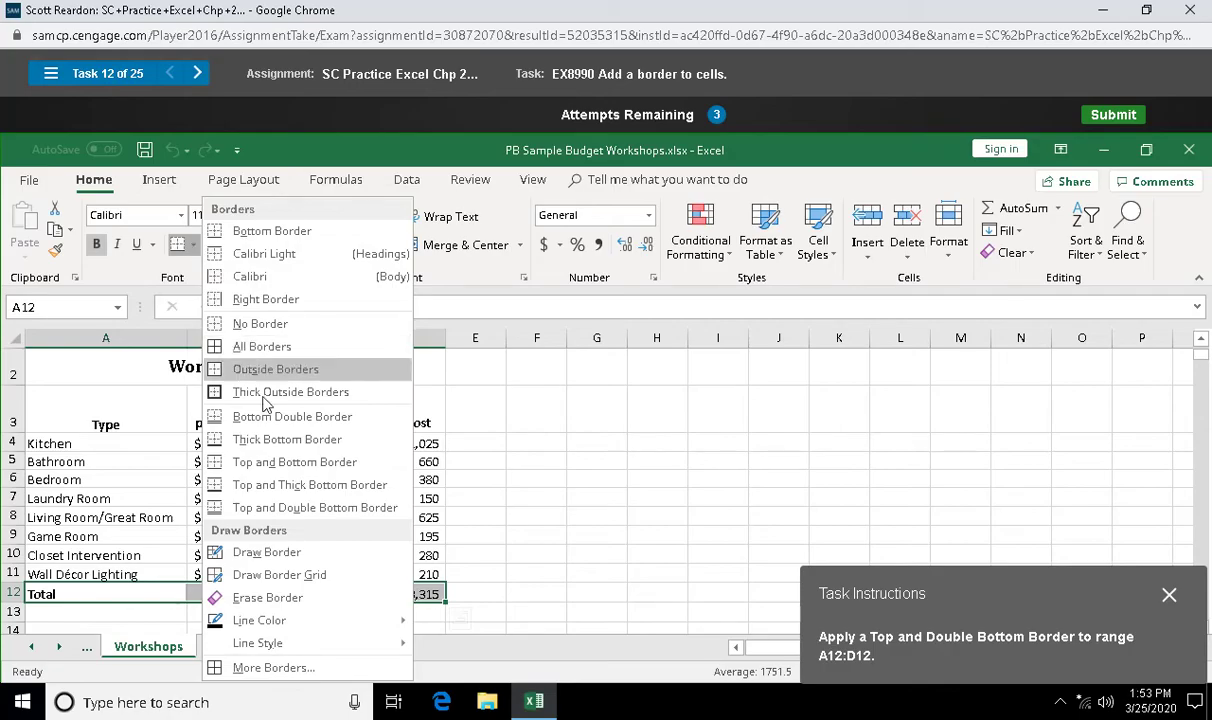
{"action": "left_click", "coordinate": [270, 508]}
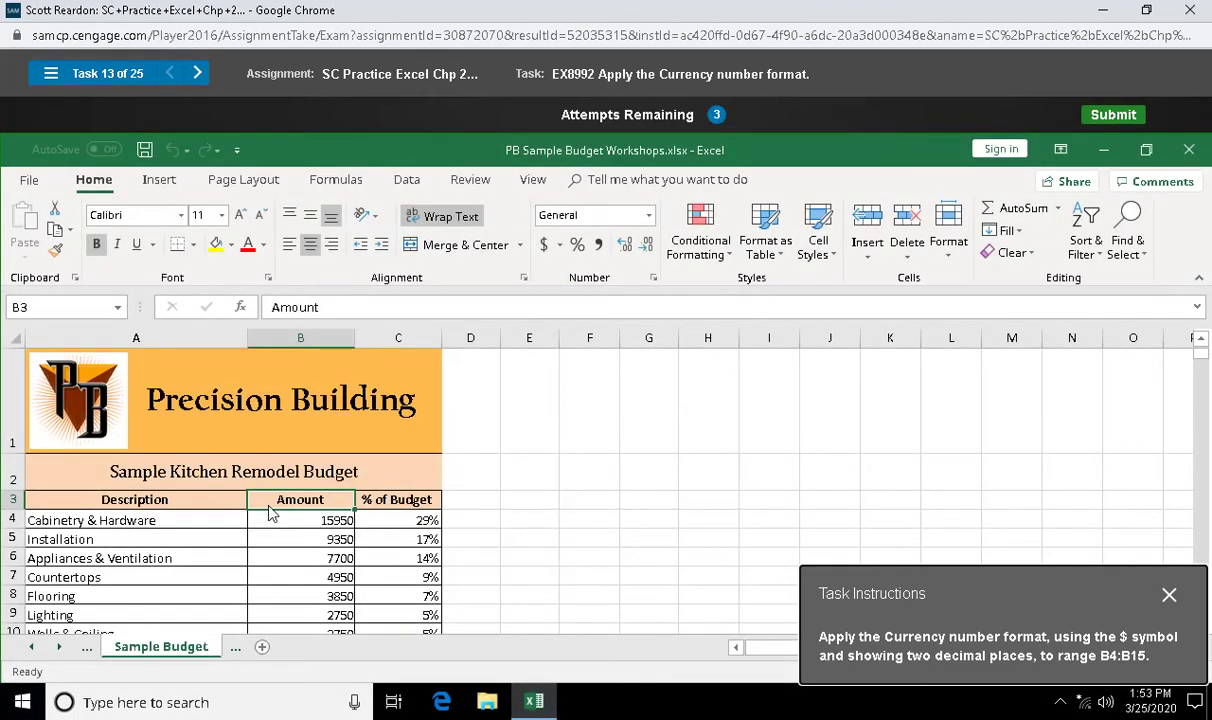
Apply the Currency number format to the Amount values in B4:B15.
{"action": "mouse_move", "coordinate": [290, 521]}
{"action": "left_mouse_down"}
{"action": "mouse_move", "coordinate": [289, 647]}
{"action": "mouse_move", "coordinate": [296, 545]}
{"action": "left_mouse_up"}
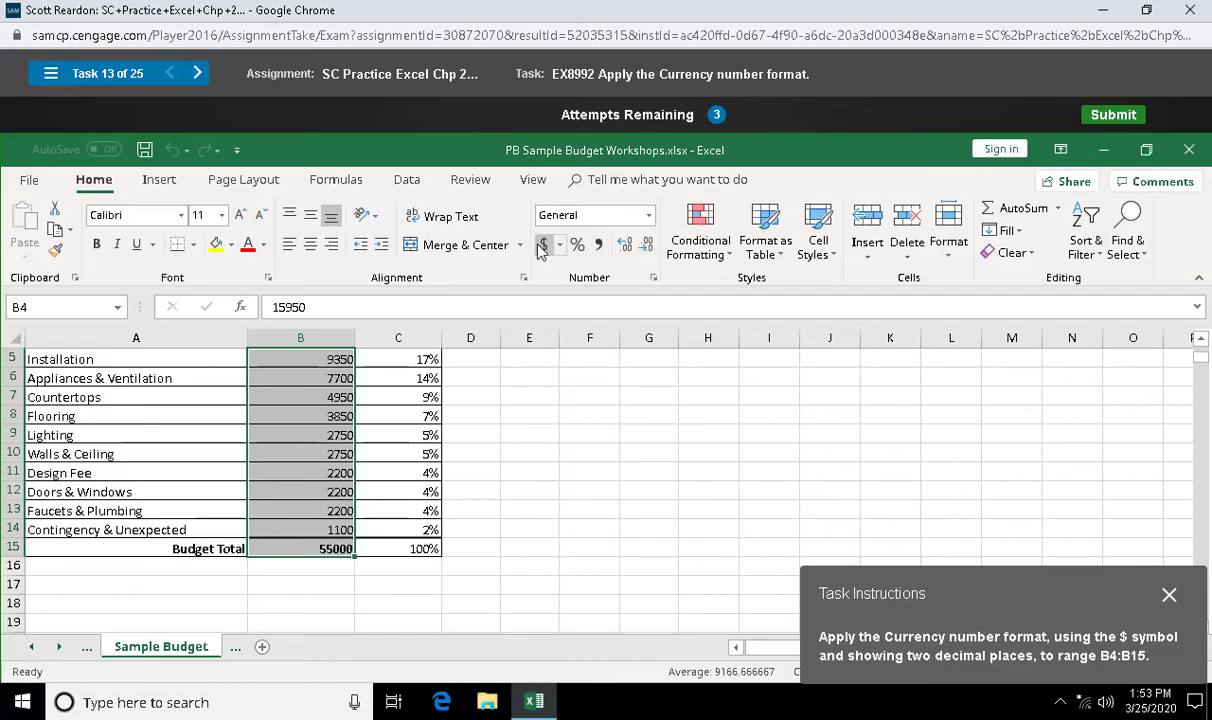
{"action": "left_click", "coordinate": [650, 218]}
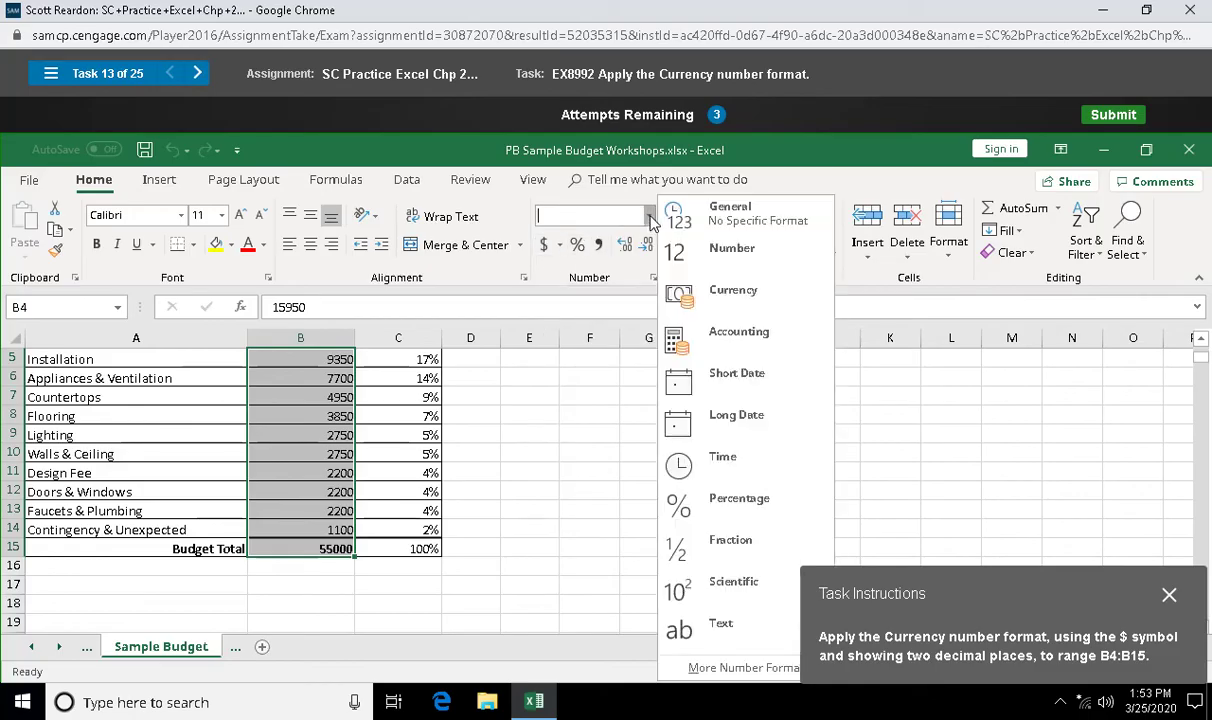
{"action": "left_click", "coordinate": [711, 306]}
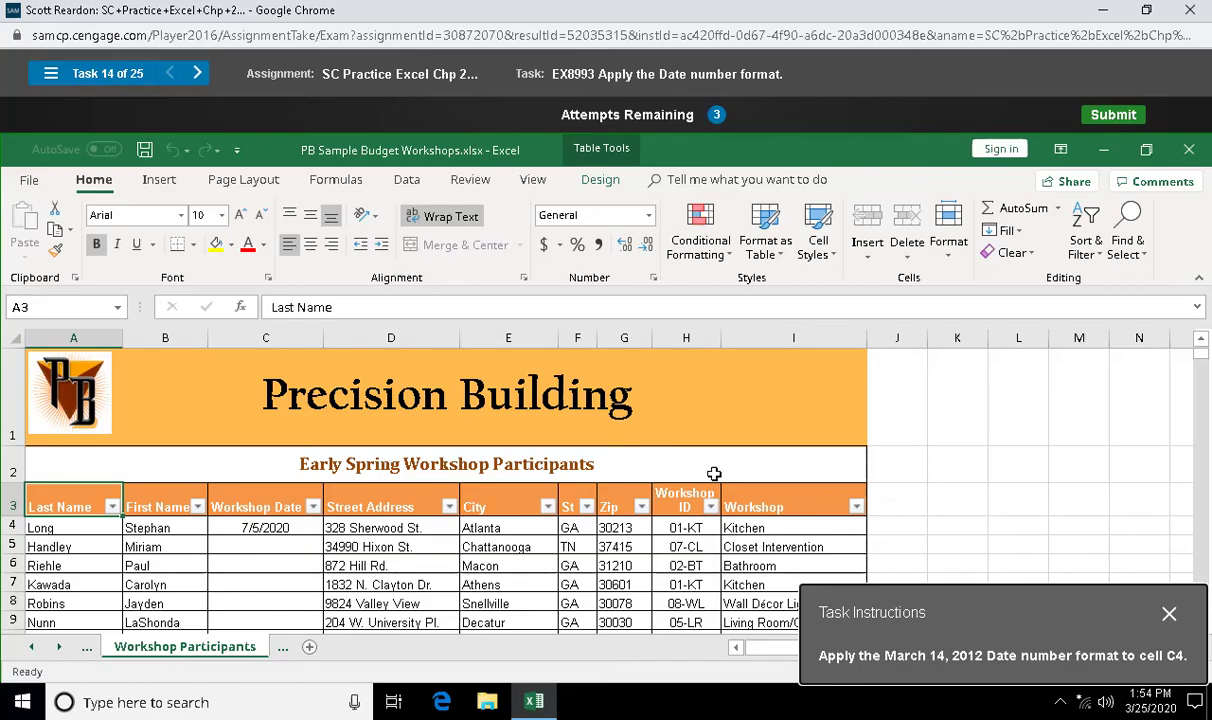
Format C4 with the March 14, 2012 date type so it reads July 5, 2020.
{"action": "left_click", "coordinate": [249, 537]}
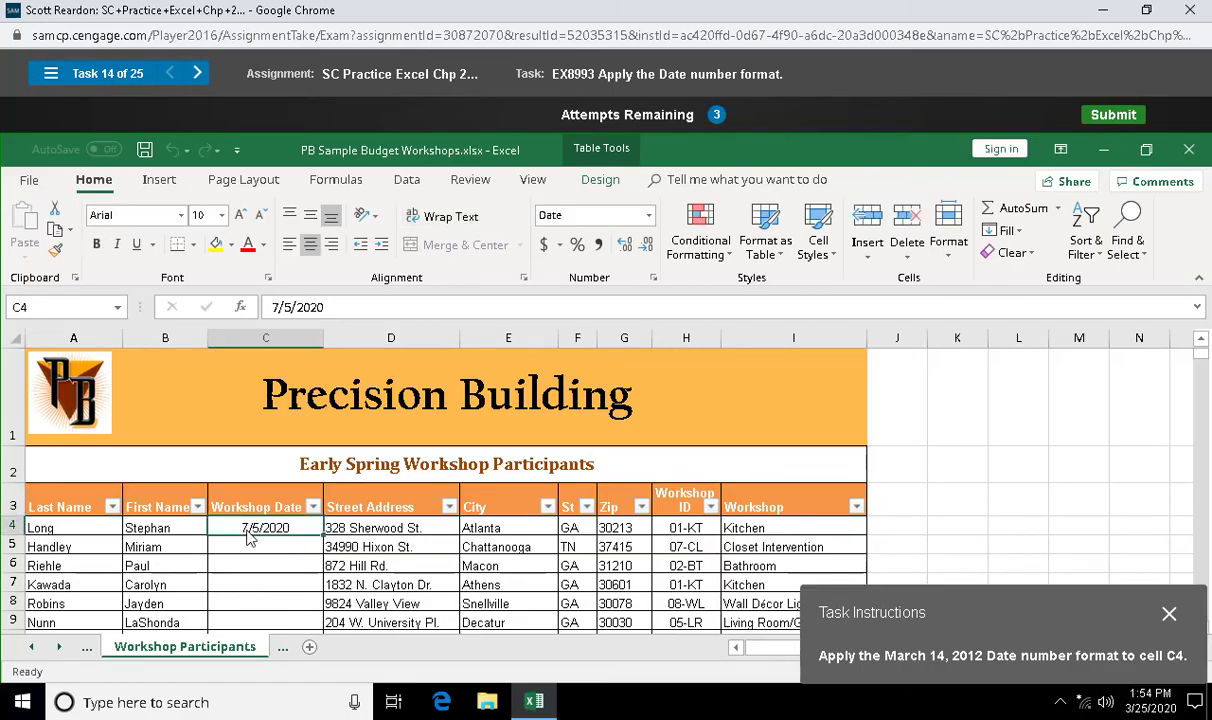
{"action": "left_click", "coordinate": [649, 220]}
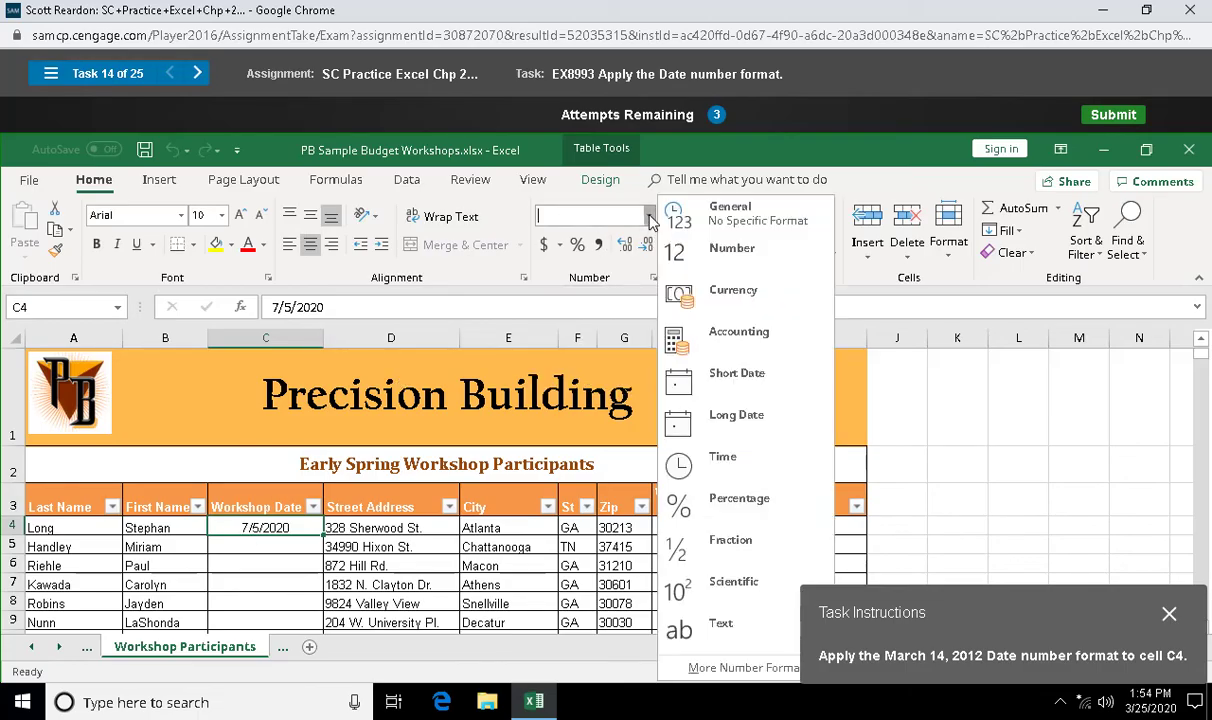
{"action": "left_click", "coordinate": [652, 280]}
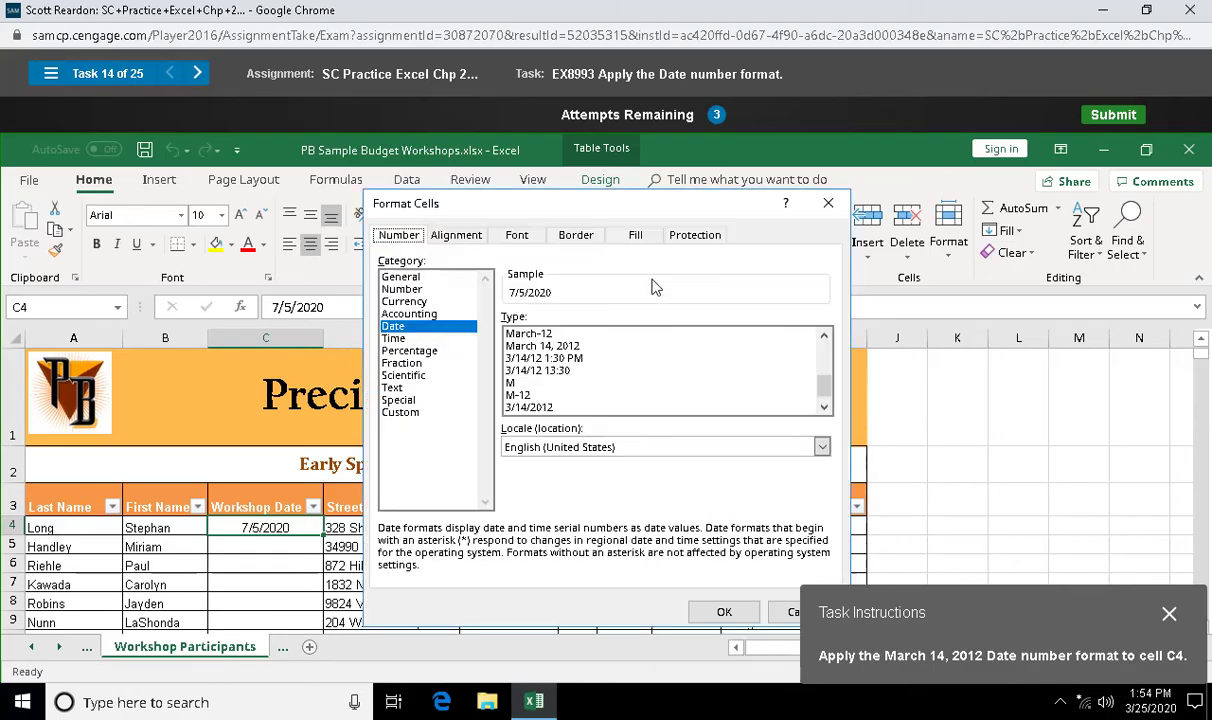
{"action": "left_click", "coordinate": [401, 324]}
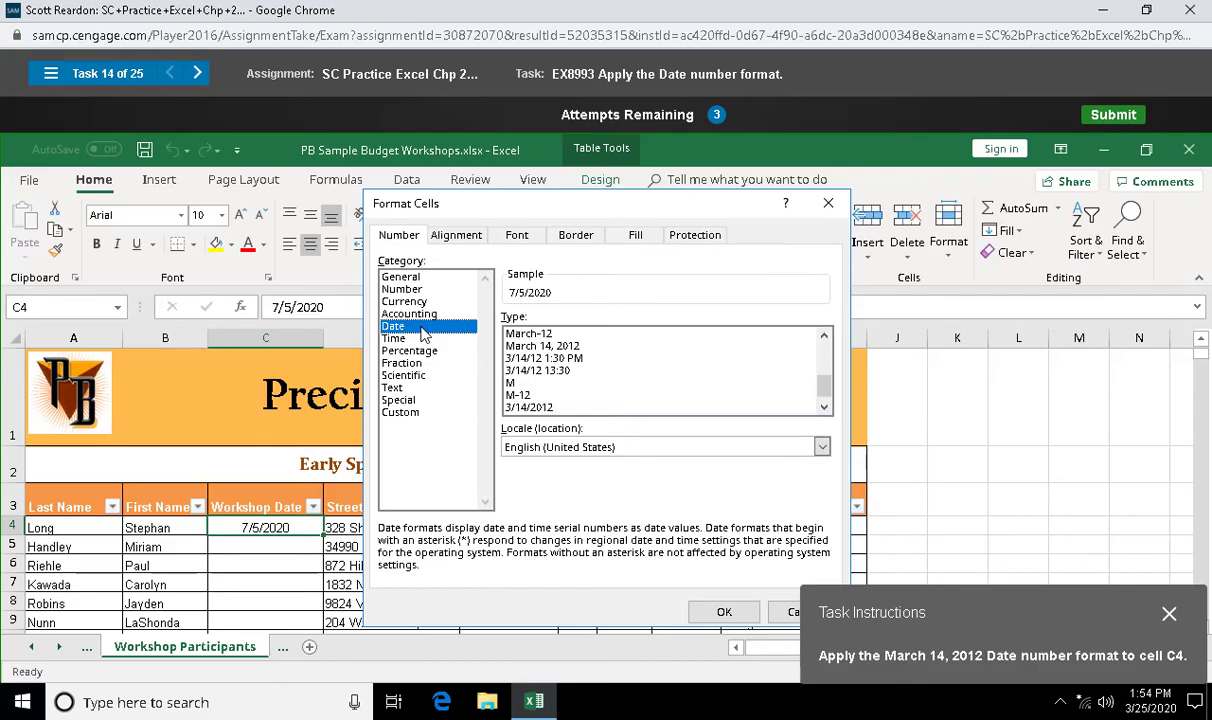
{"action": "left_click", "coordinate": [535, 348]}
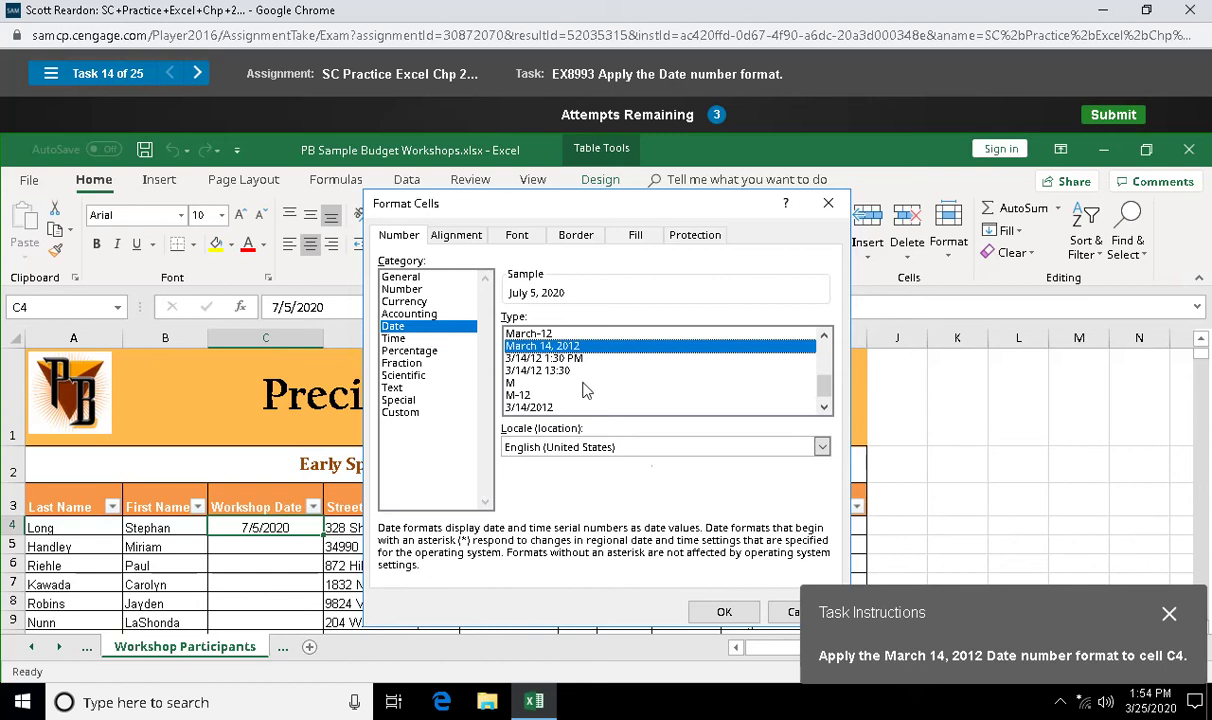
{"action": "left_click", "coordinate": [722, 614]}
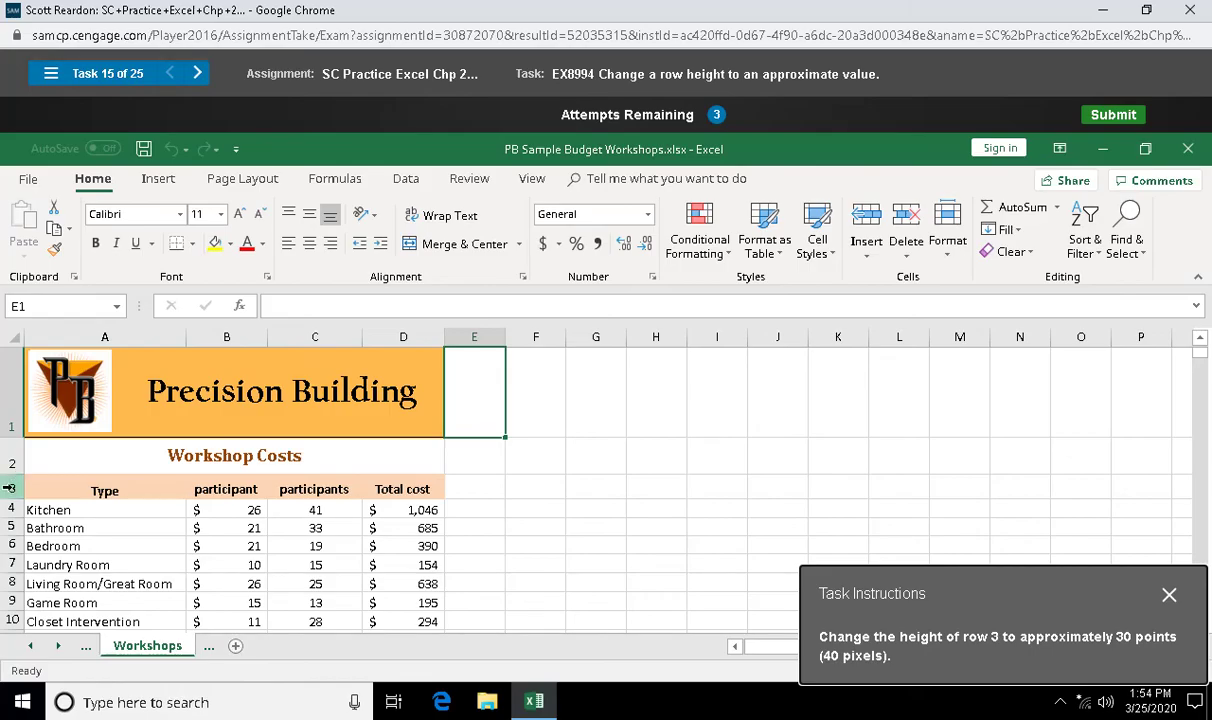
Drag row 3's bottom border to make it about 30 points tall.
{"action": "left_click", "coordinate": [10, 488]}
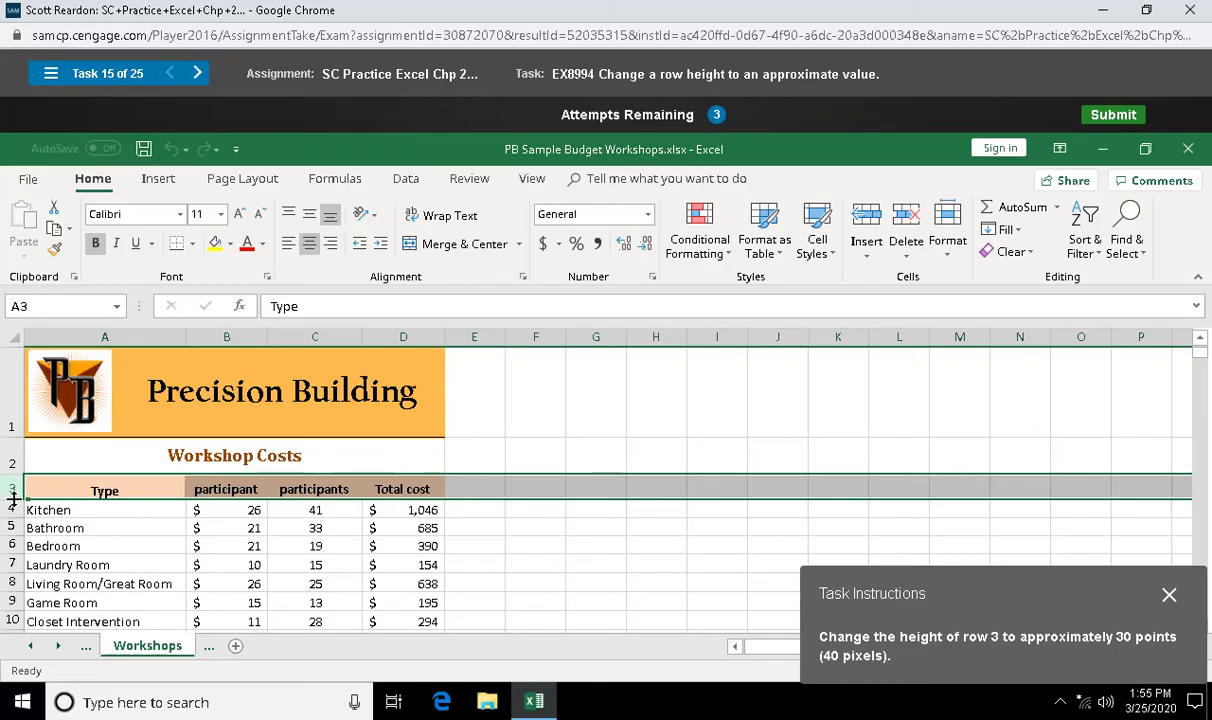
{"action": "left_click_drag", "start_coordinate": [13, 497], "coordinate": [12, 509]}
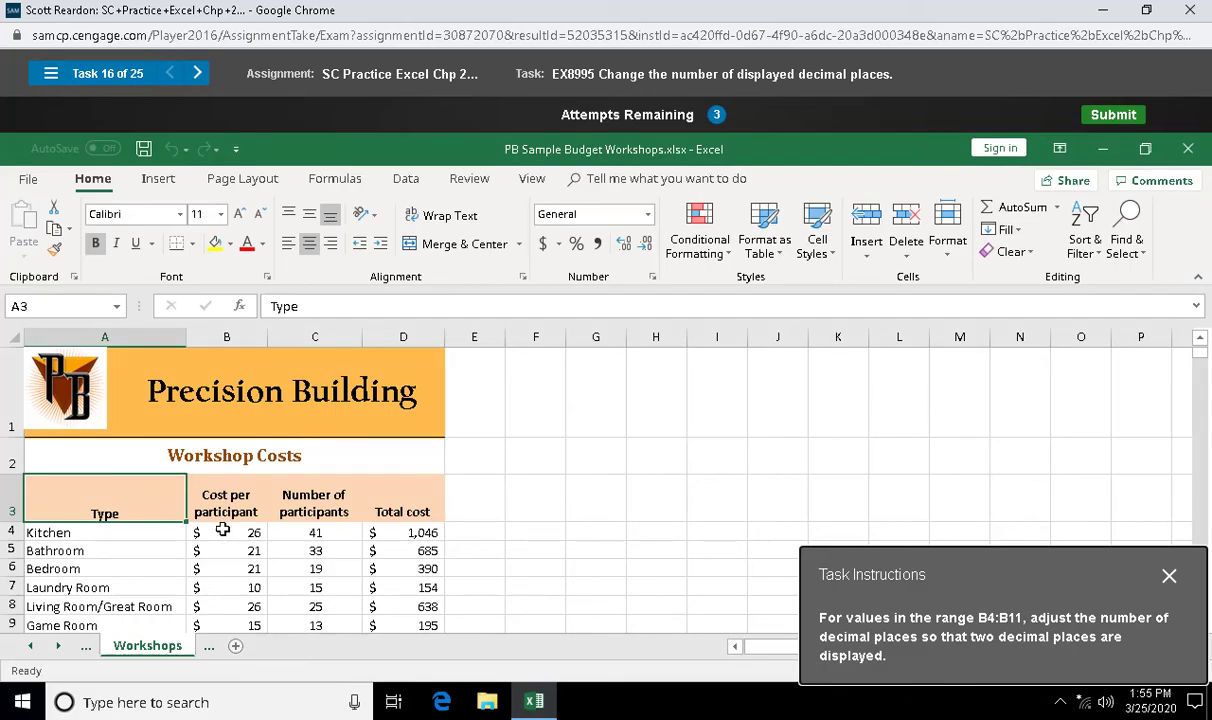
Increase the decimals on B4:B11 twice to show two decimal places.
{"action": "left_click_drag", "start_coordinate": [222, 530], "coordinate": [214, 487]}
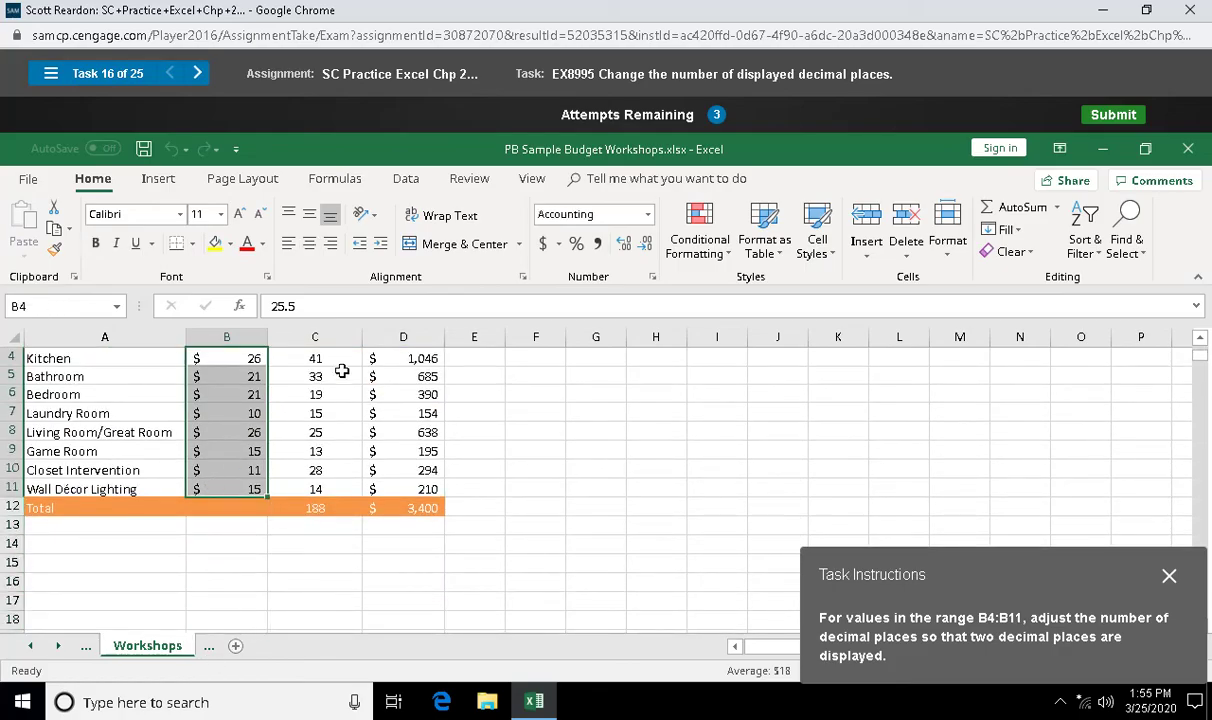
{"action": "left_click", "coordinate": [622, 245]}
{"action": "left_click", "coordinate": [622, 245]}
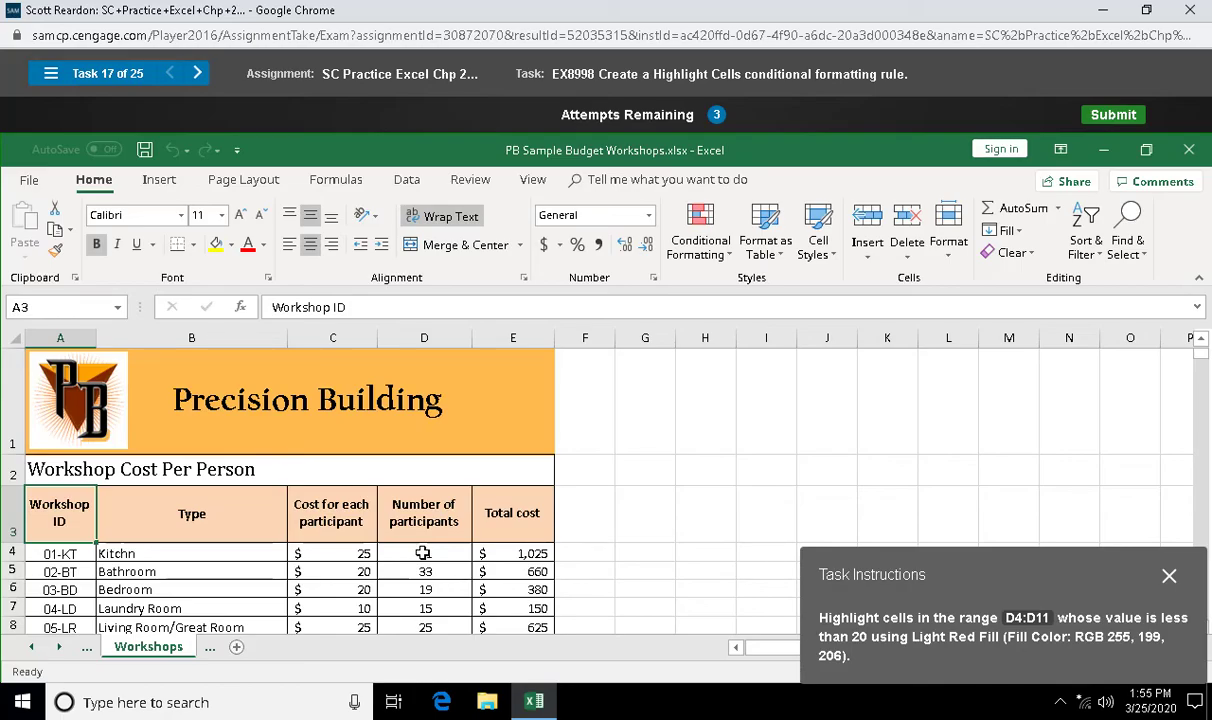
Highlight D4:D11 values less than 20 with a Light Red Fill conditional rule.
{"action": "mouse_move", "coordinate": [423, 553]}
{"action": "left_mouse_down"}
{"action": "mouse_move", "coordinate": [411, 645]}
{"action": "mouse_move", "coordinate": [416, 543]}
{"action": "left_mouse_up"}
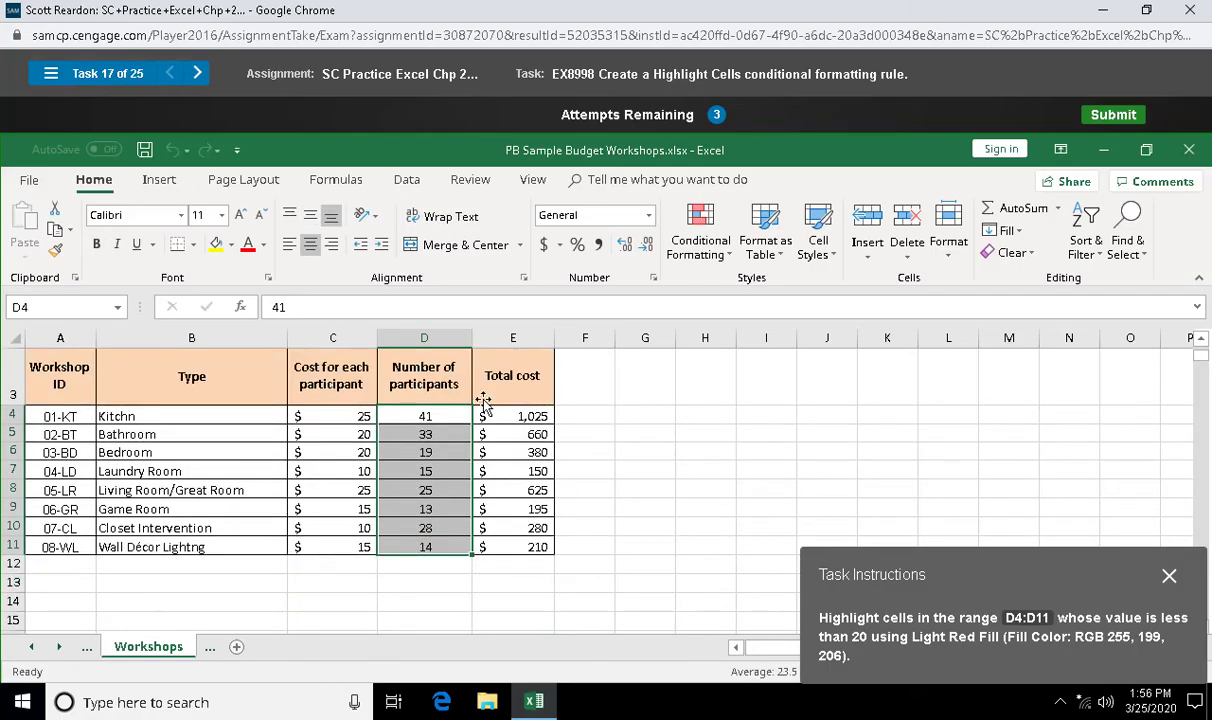
{"action": "left_click", "coordinate": [726, 260]}
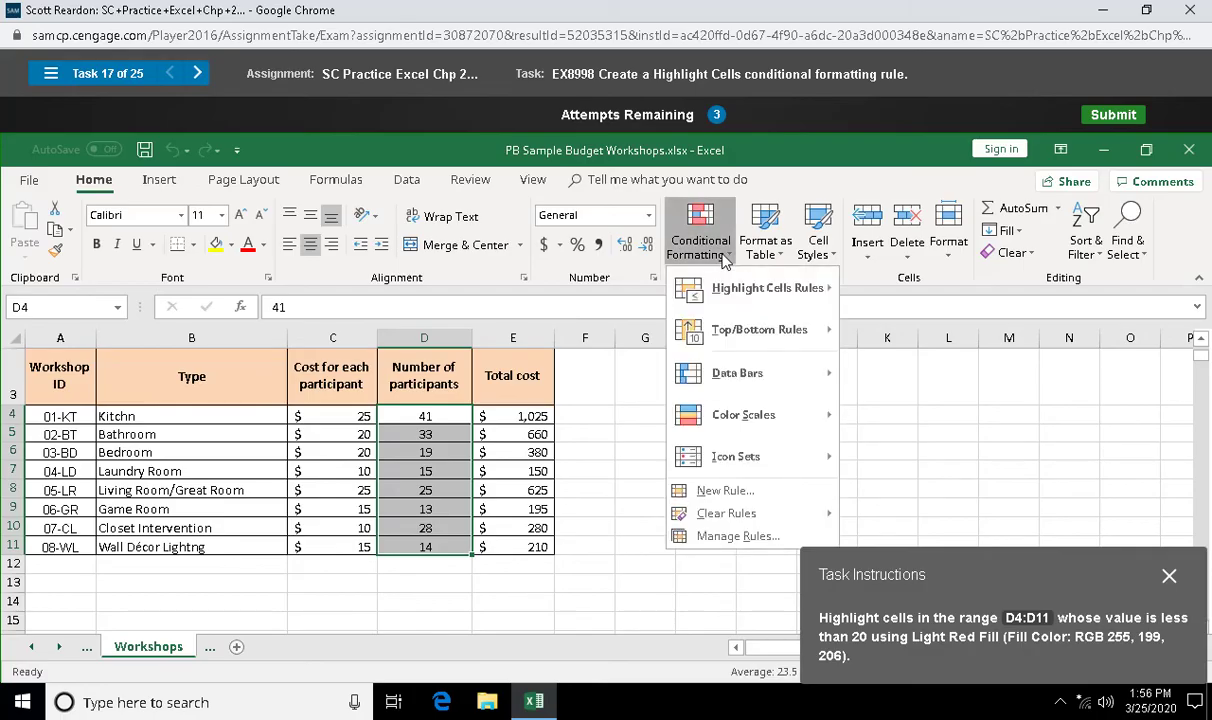
{"action": "mouse_move", "coordinate": [767, 302]}
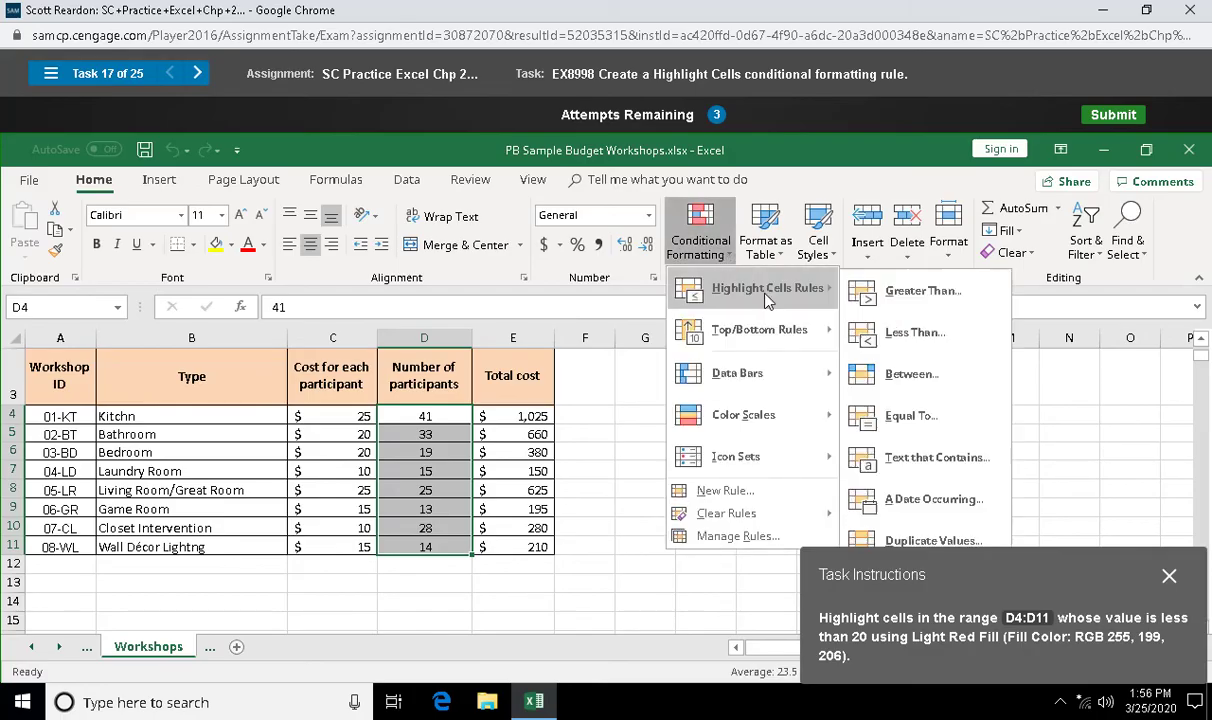
{"action": "left_click", "coordinate": [890, 334]}
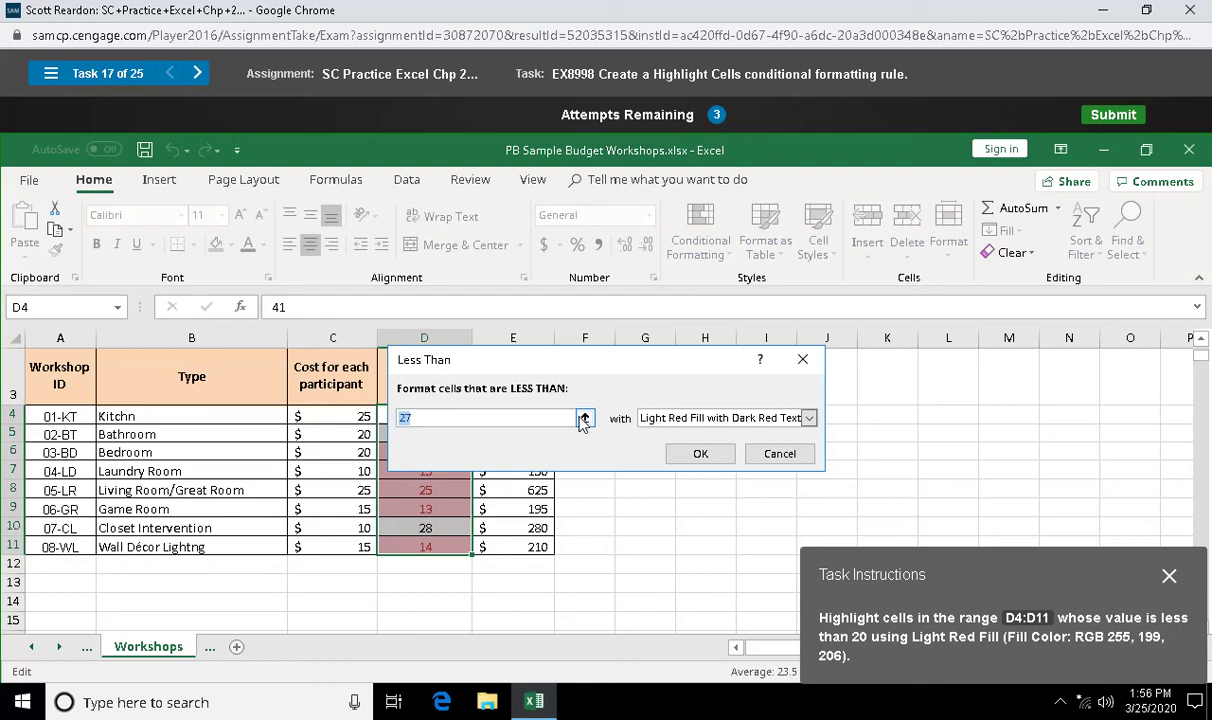
{"action": "type", "text": "20"}
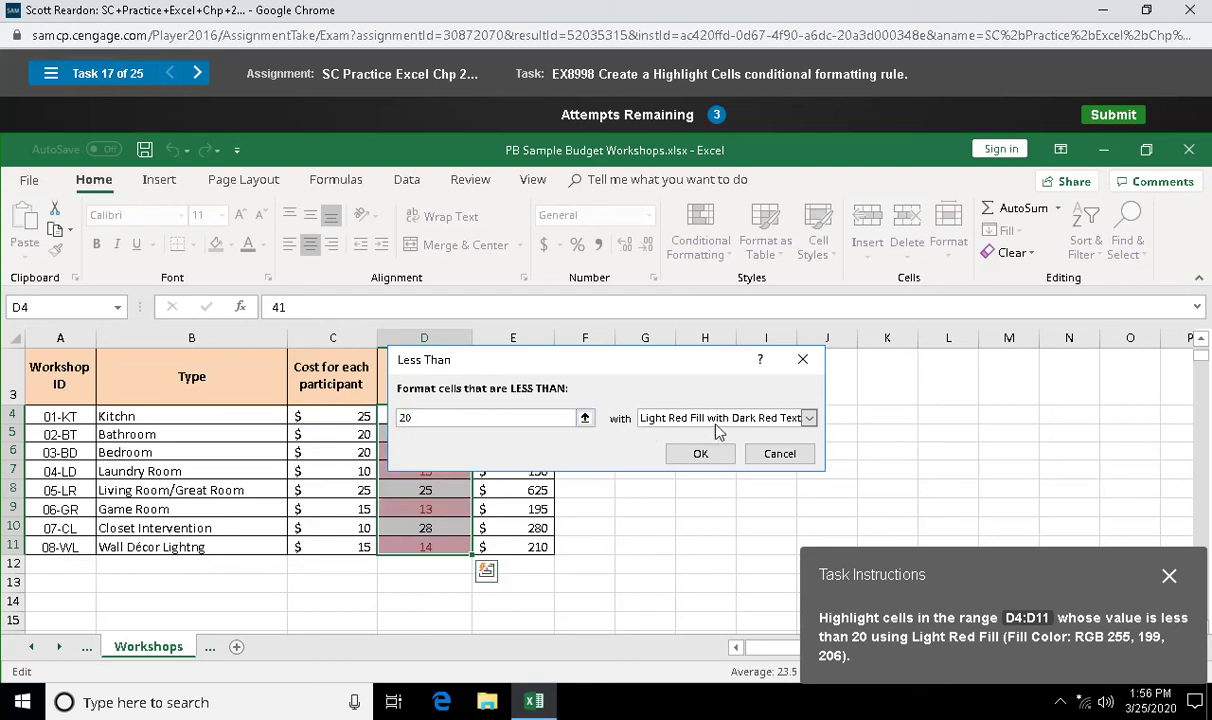
{"action": "left_click", "coordinate": [810, 419]}
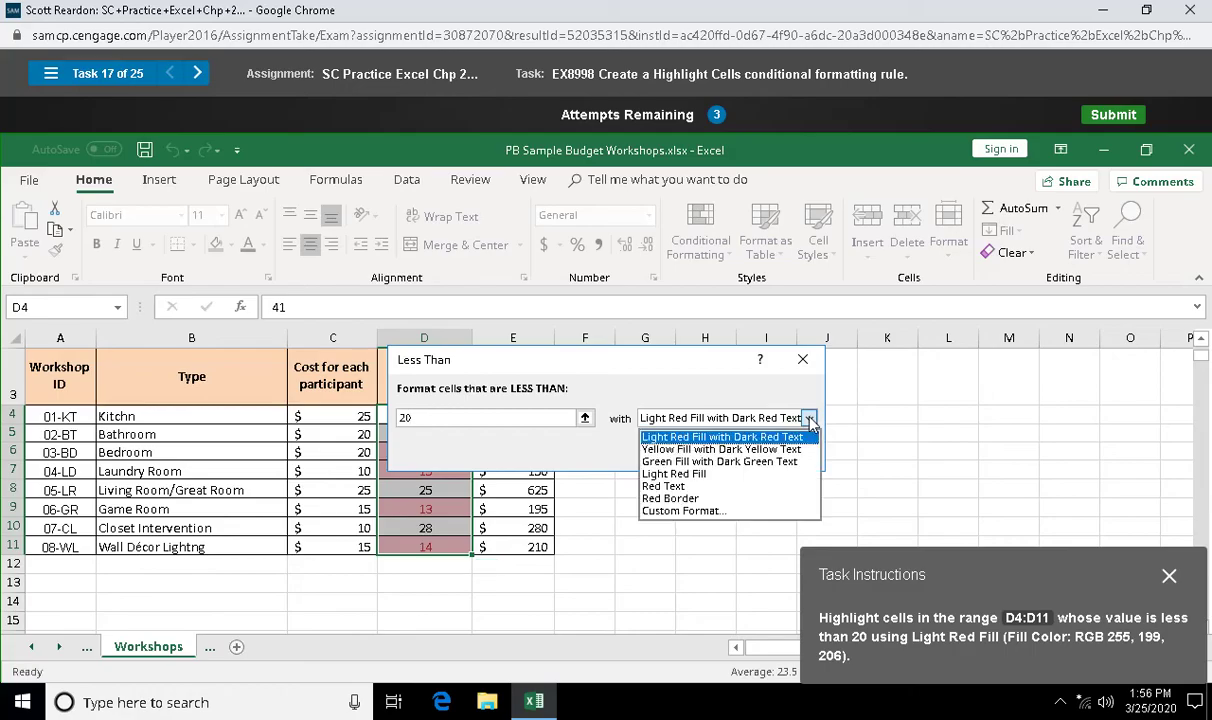
{"action": "left_click", "coordinate": [771, 472]}
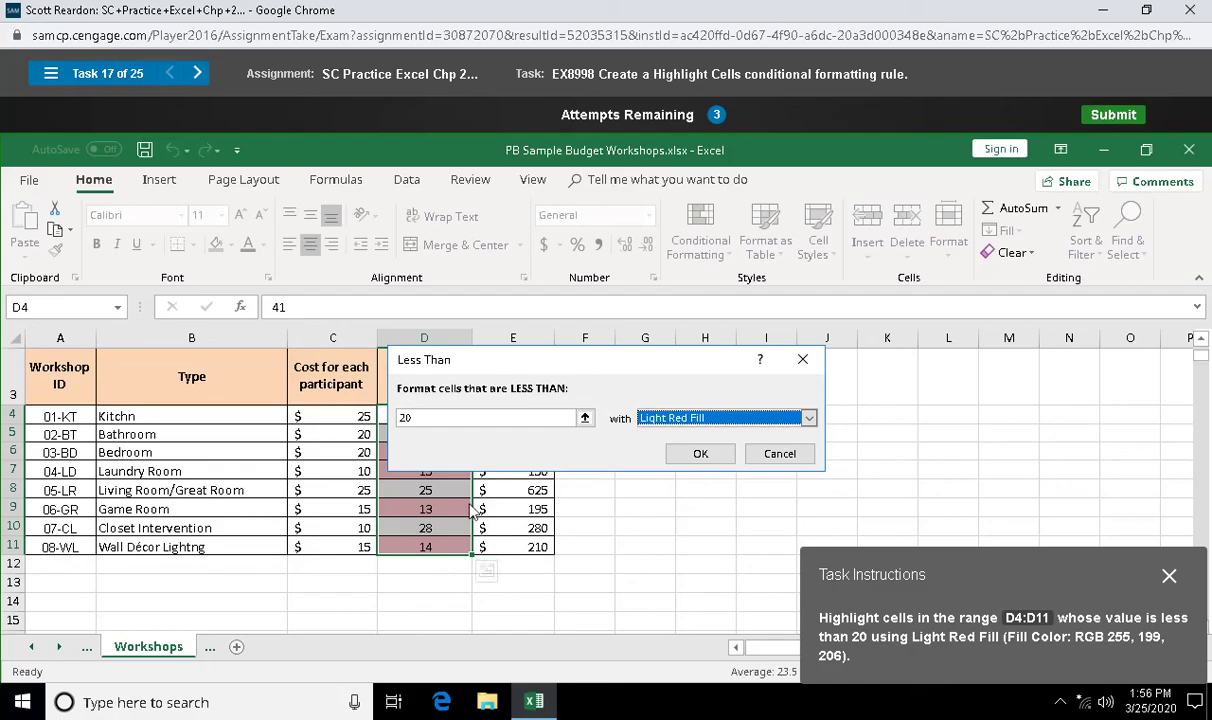
{"action": "left_click", "coordinate": [701, 457]}
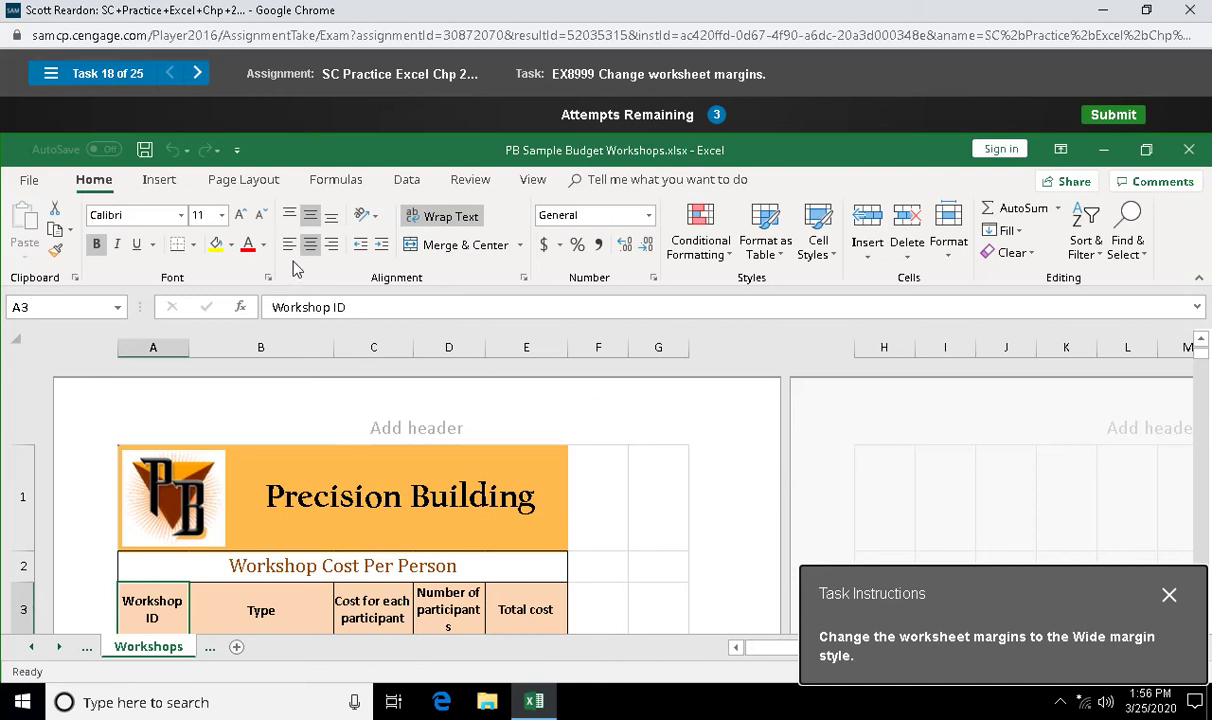
Apply the Wide preset from the Page Layout Margins list to the worksheet.
{"action": "left_click", "coordinate": [245, 182]}
{"action": "left_click", "coordinate": [153, 246]}
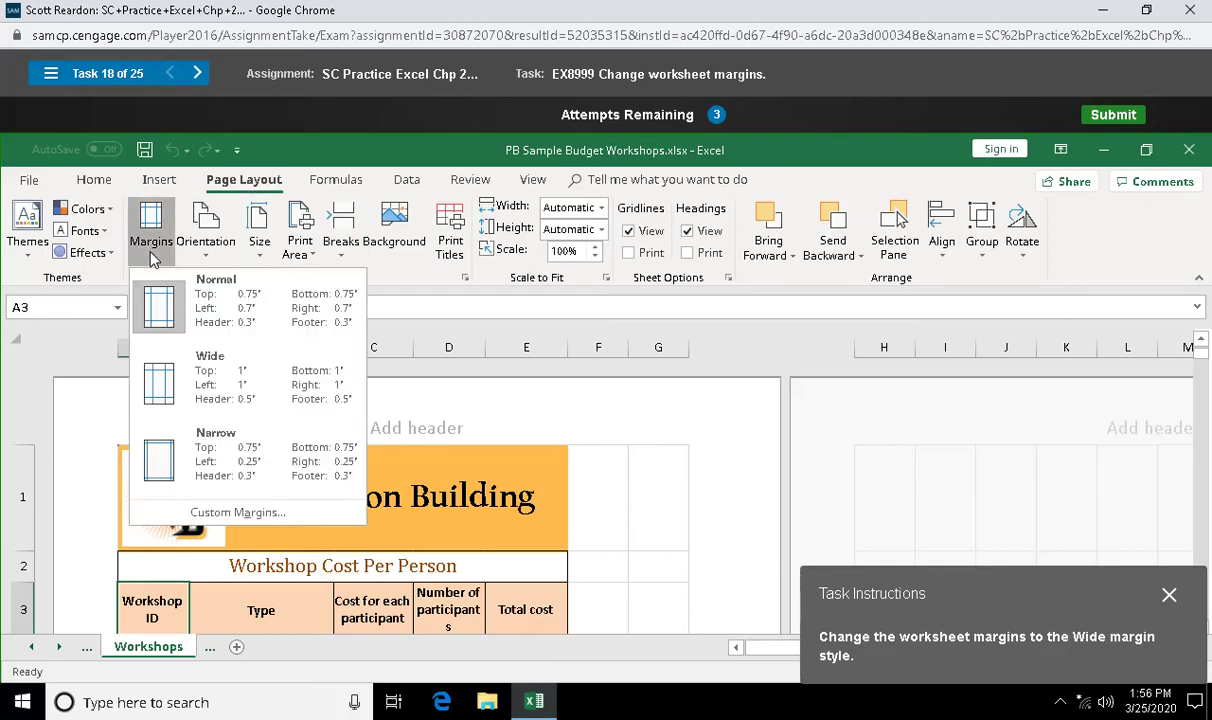
{"action": "left_click", "coordinate": [195, 381]}
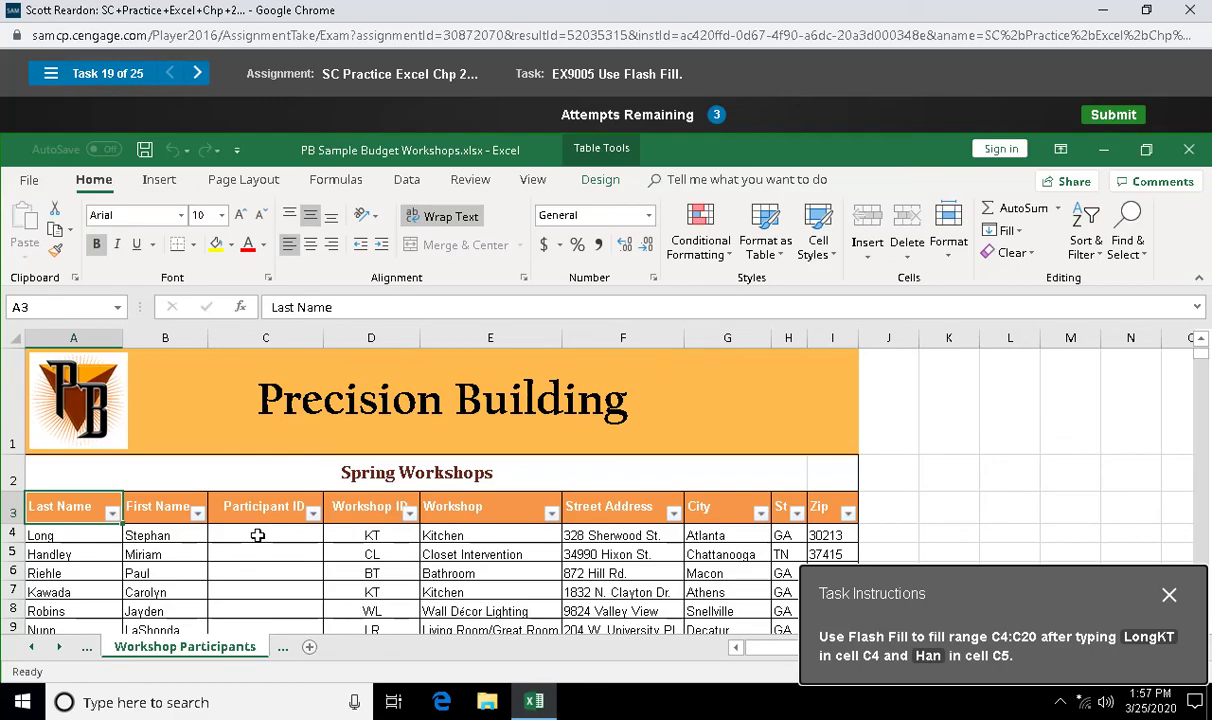
Enter LongKT in C4 and Han in C5, accepting Flash Fill for the rest of C4:C20.
{"action": "left_click", "coordinate": [258, 538]}
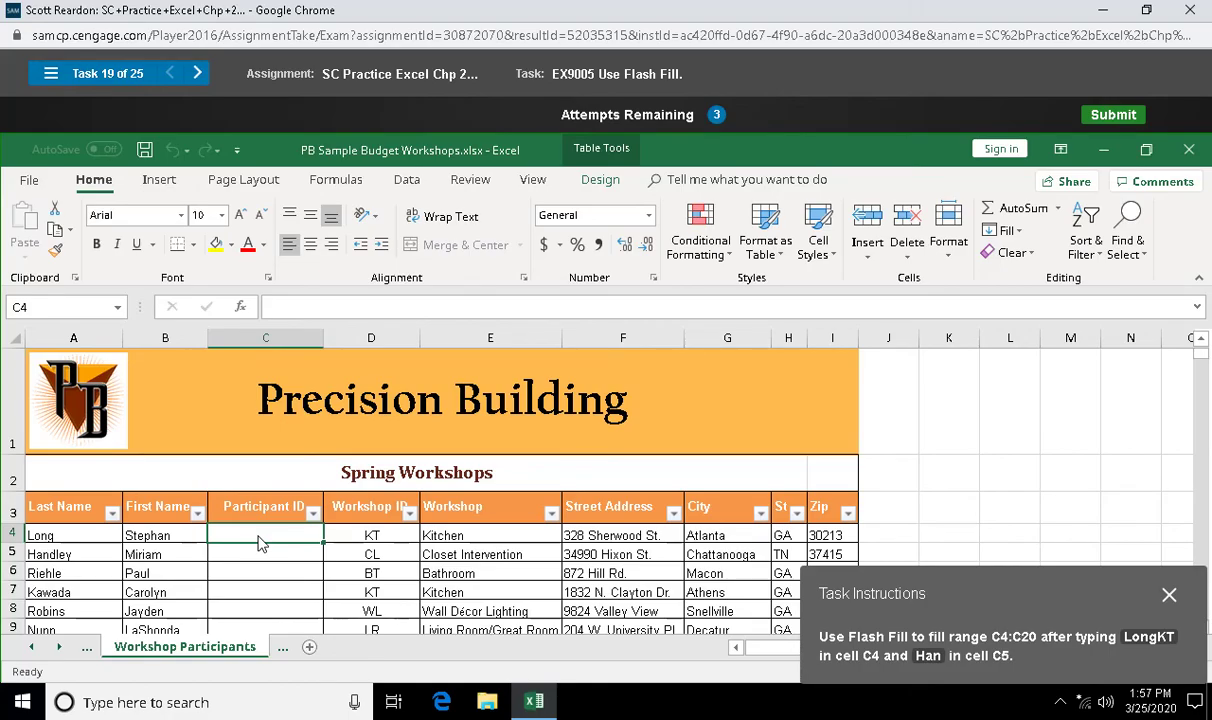
{"action": "type", "text": "Lon"}
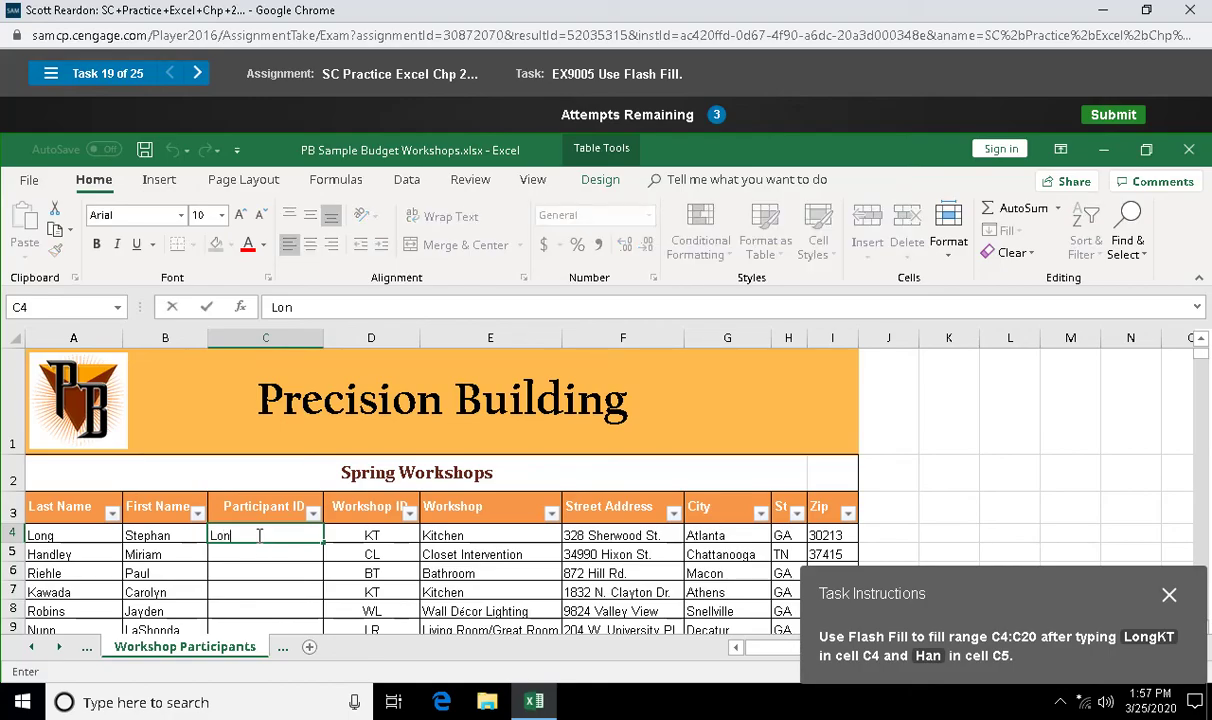
{"action": "type", "text": "gKT"}
{"action": "left_click", "coordinate": [239, 552]}
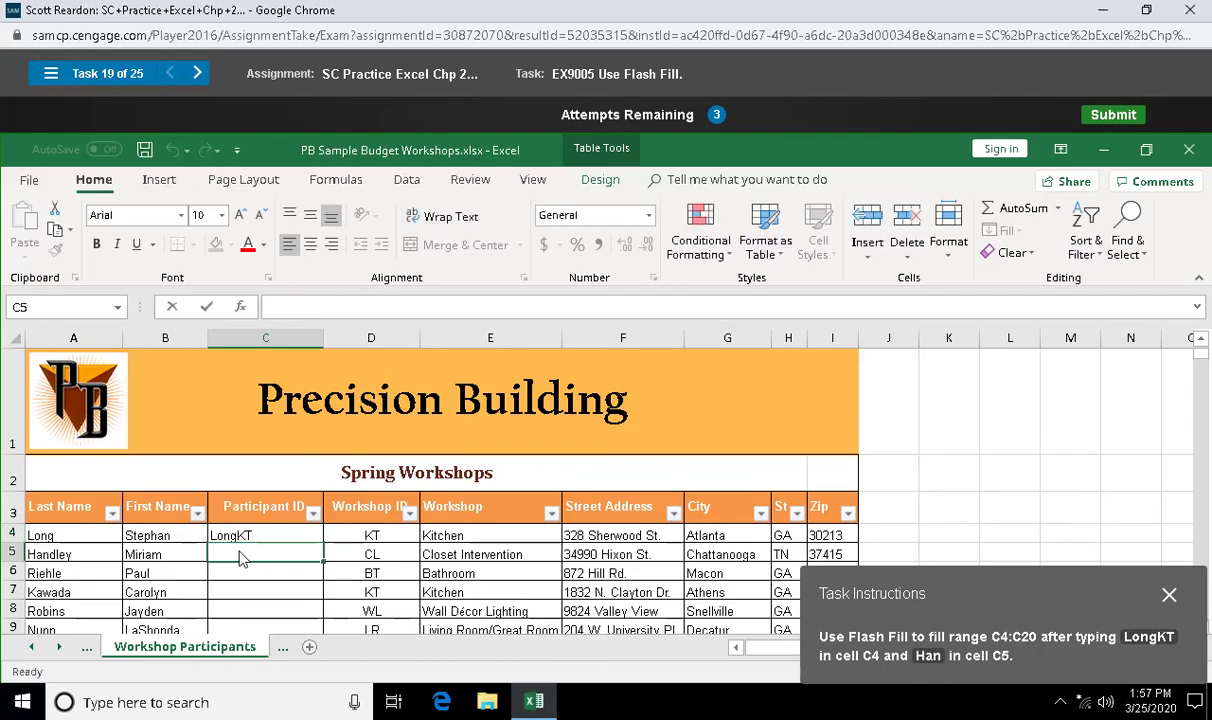
{"action": "type", "text": "Han"}
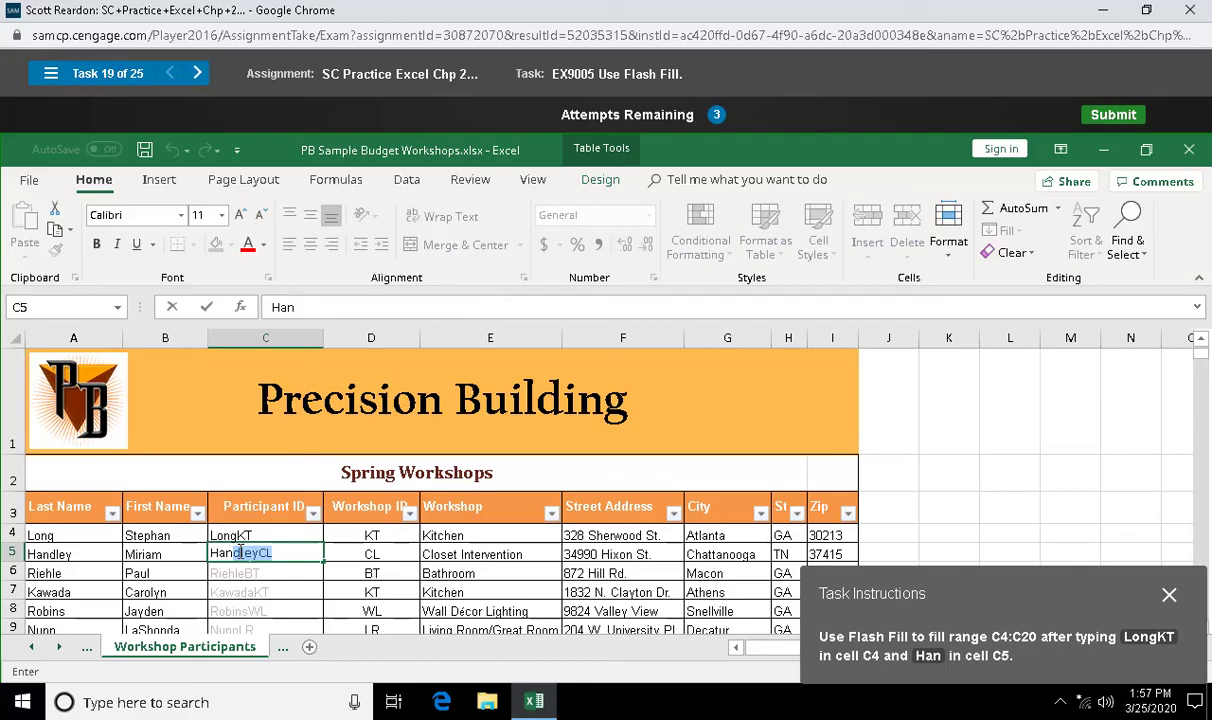
{"action": "key", "text": "Return"}
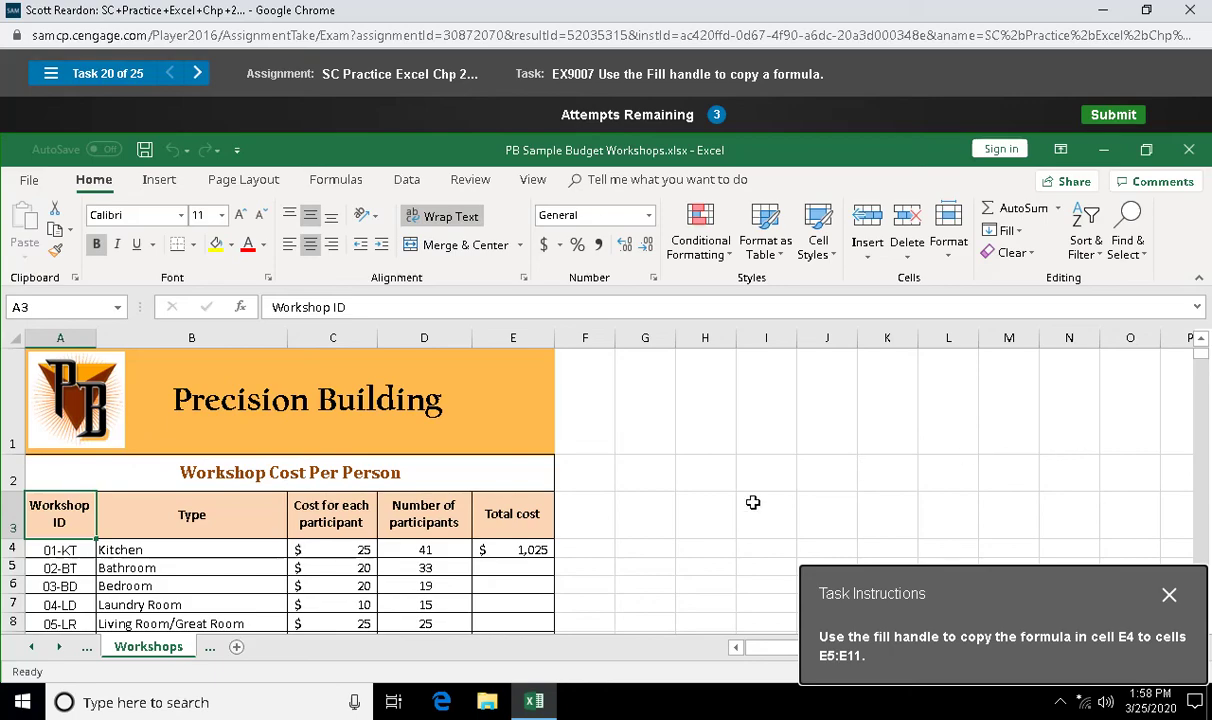
Fill E4's Total cost formula down through E11.
{"action": "left_click", "coordinate": [529, 552]}
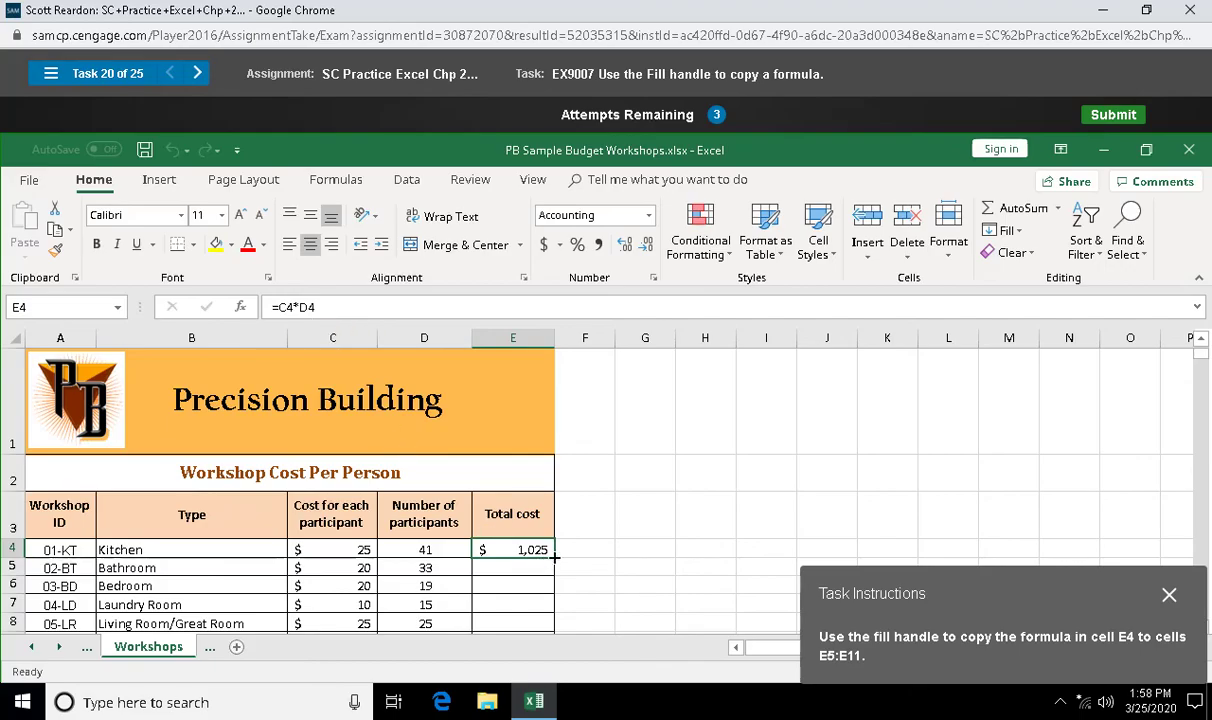
{"action": "left_click_drag", "start_coordinate": [554, 558], "coordinate": [525, 410]}
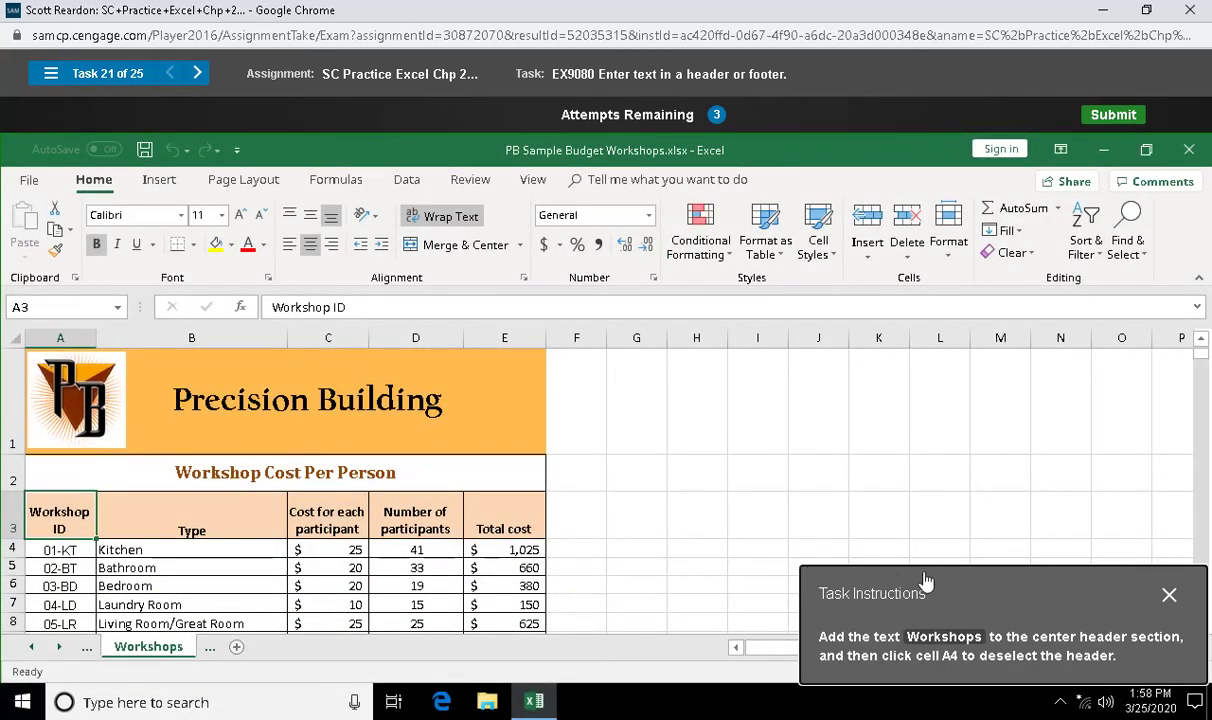
Switch to Page Layout view and enter 'Workshops' in the center header.
{"action": "left_click_drag", "start_coordinate": [950, 584], "coordinate": [940, 498]}
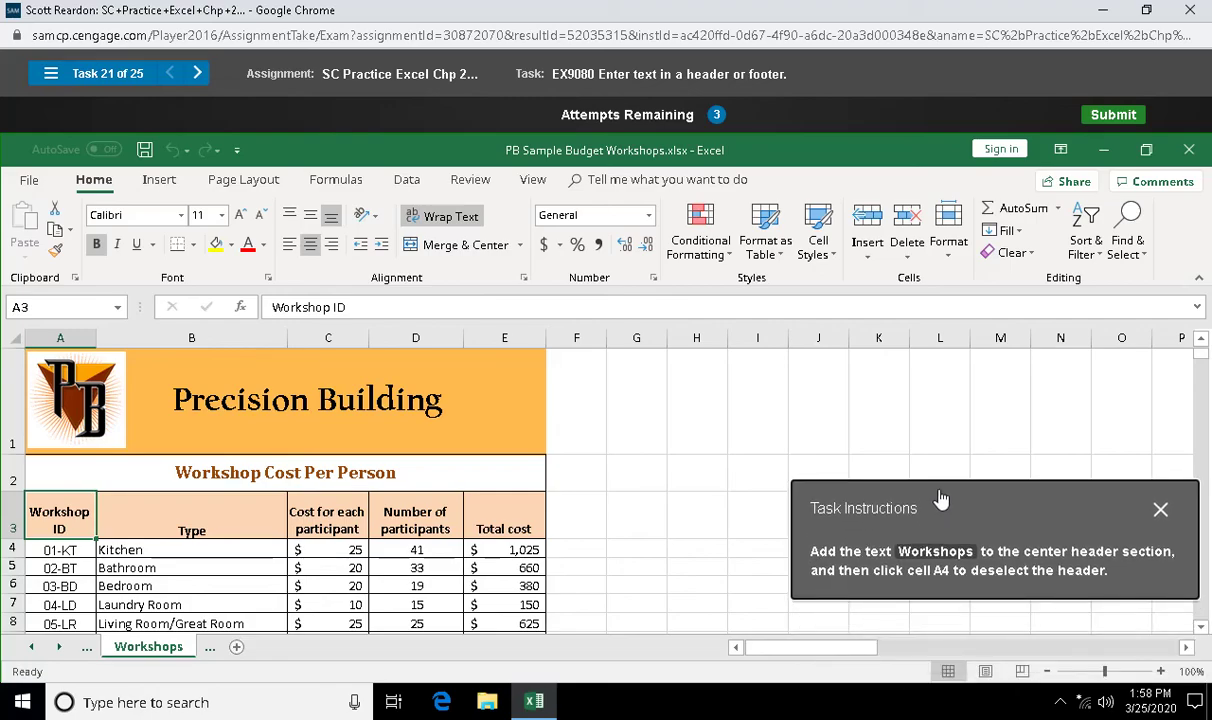
{"action": "left_click", "coordinate": [985, 672]}
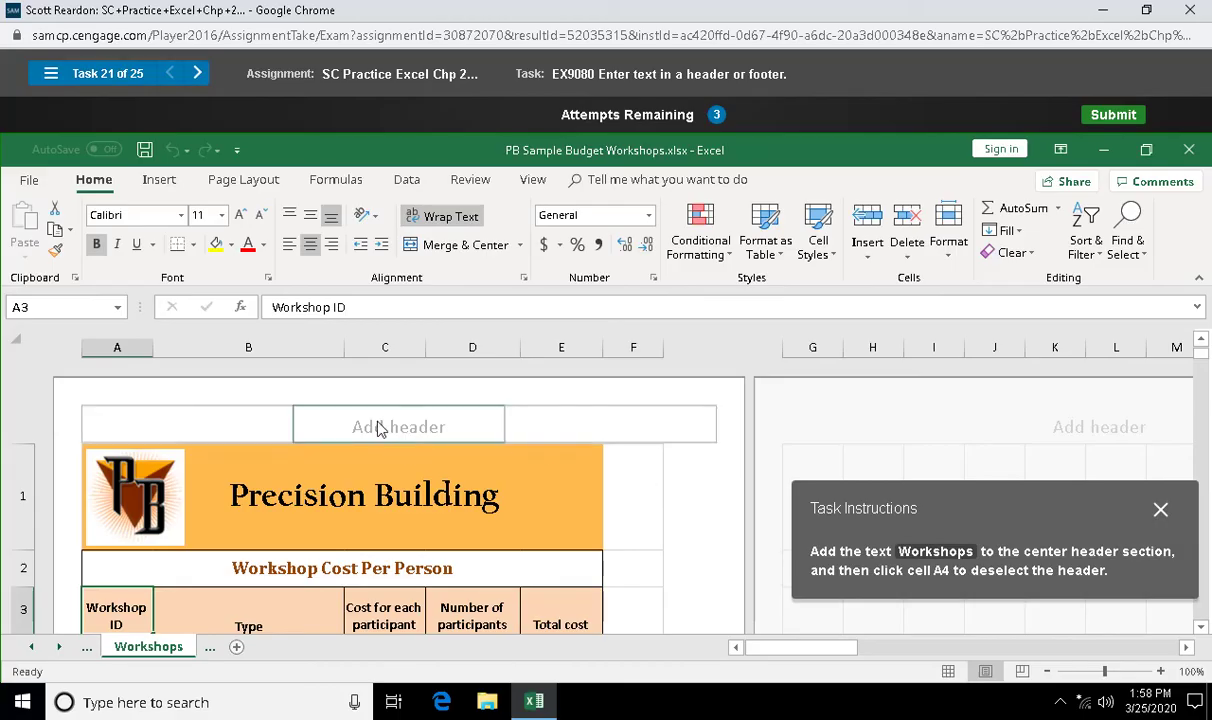
{"action": "left_click", "coordinate": [379, 424]}
{"action": "type", "text": "W"}
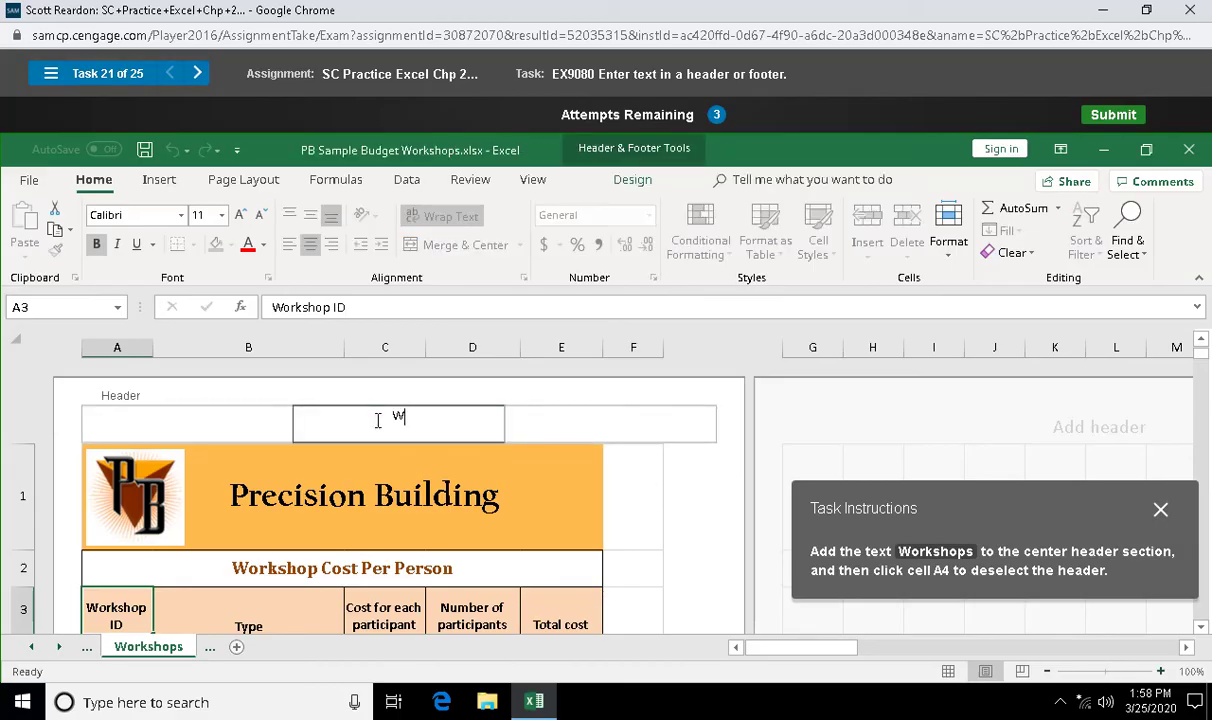
{"action": "type", "text": "orkshops"}
{"action": "left_click", "coordinate": [1201, 629]}
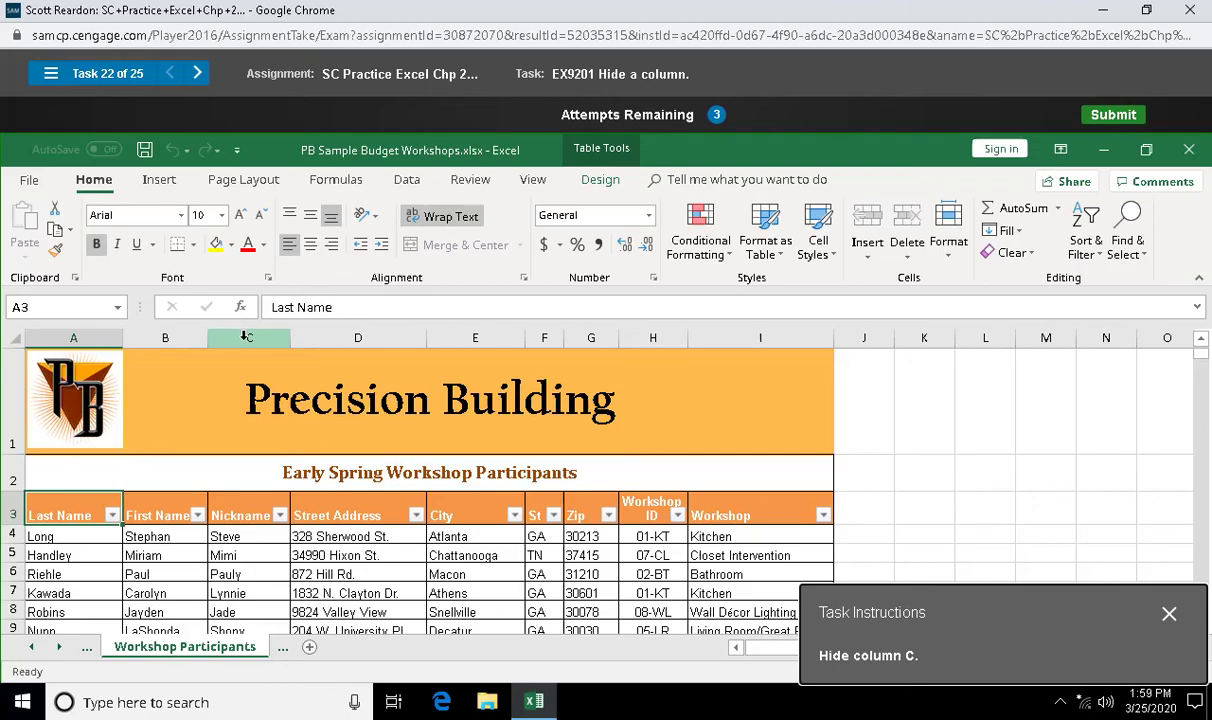
Hide Nickname column C from its column-heading shortcut menu.
{"action": "right_click", "coordinate": [240, 336]}
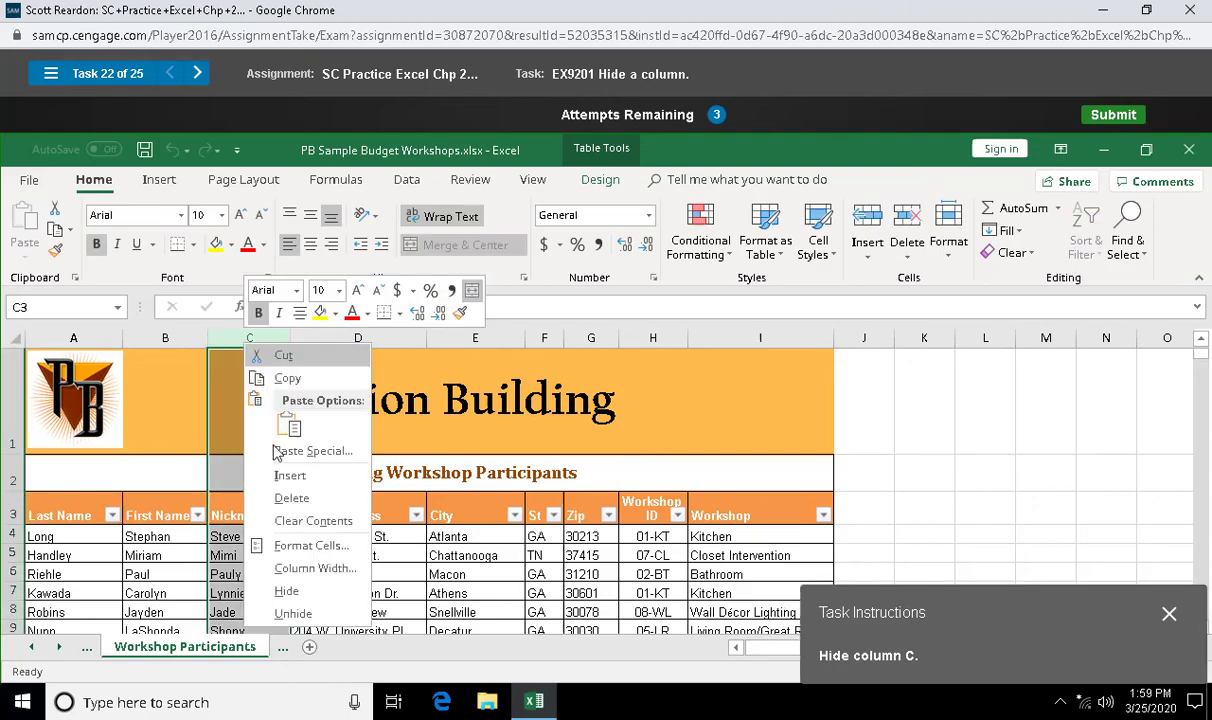
{"action": "left_click", "coordinate": [290, 592]}
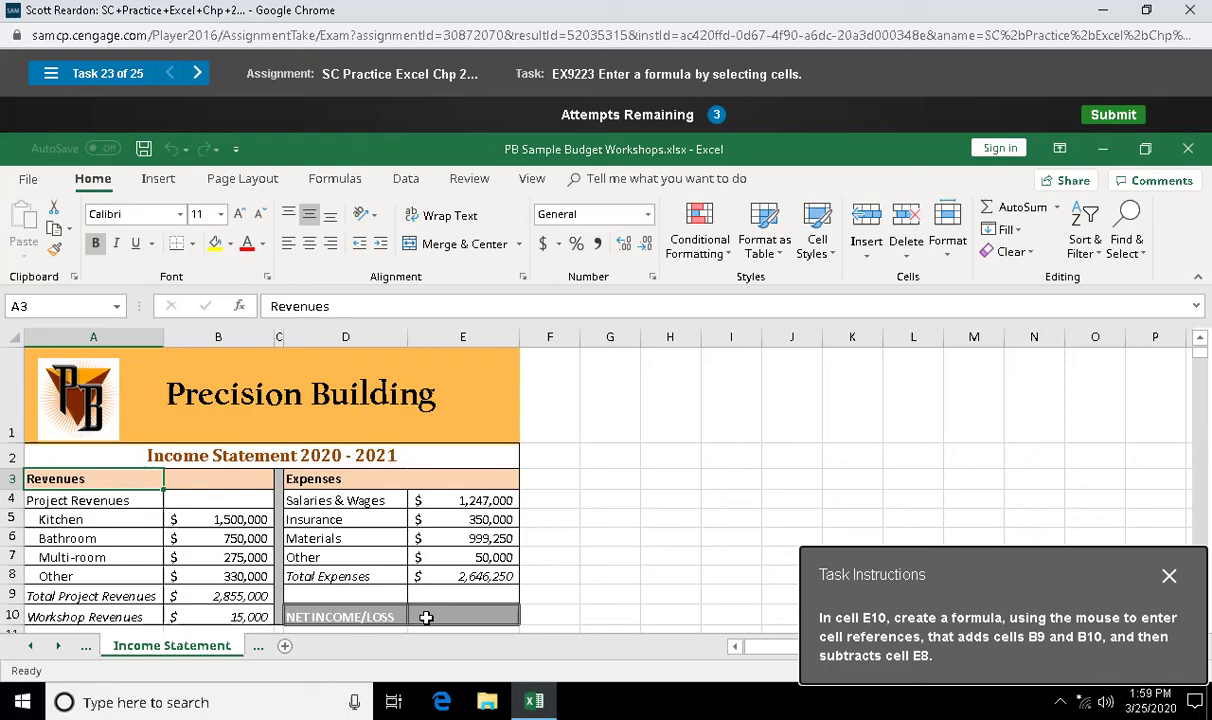
Build the formula =B9+B10-E8 in cell E10, giving 223,750.
{"action": "left_click", "coordinate": [427, 618]}
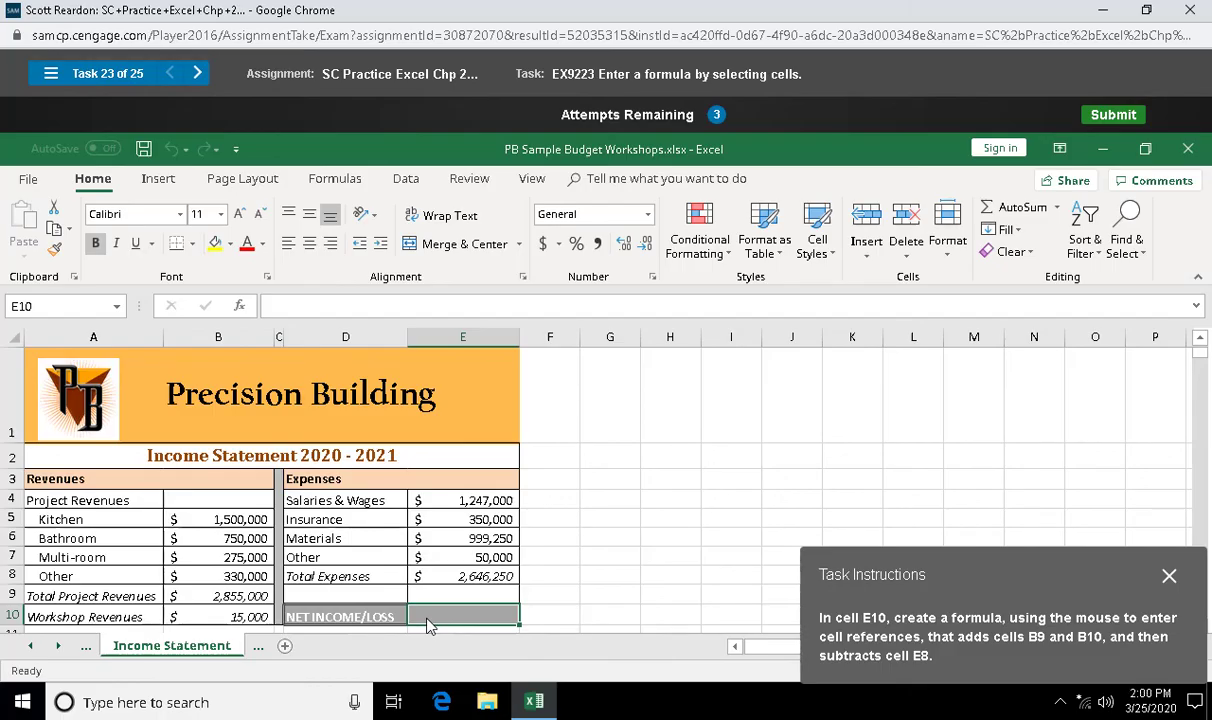
{"action": "type", "text": "="}
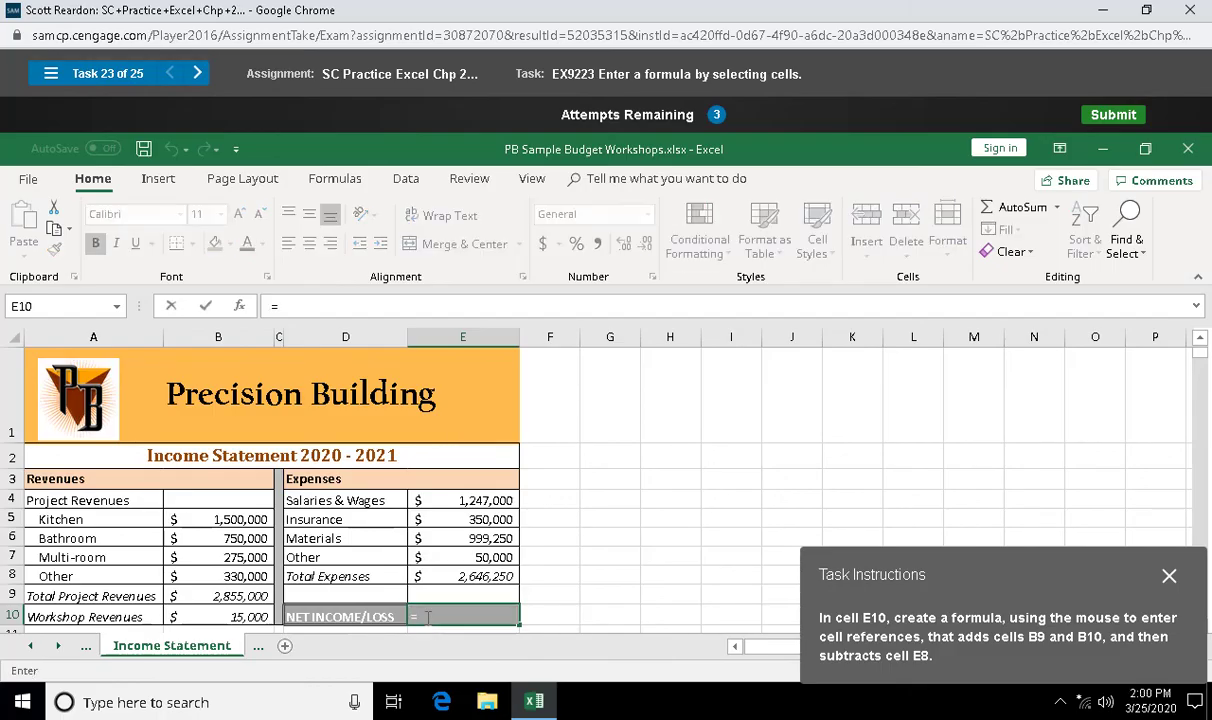
{"action": "left_click", "coordinate": [232, 596]}
{"action": "type", "text": "+"}
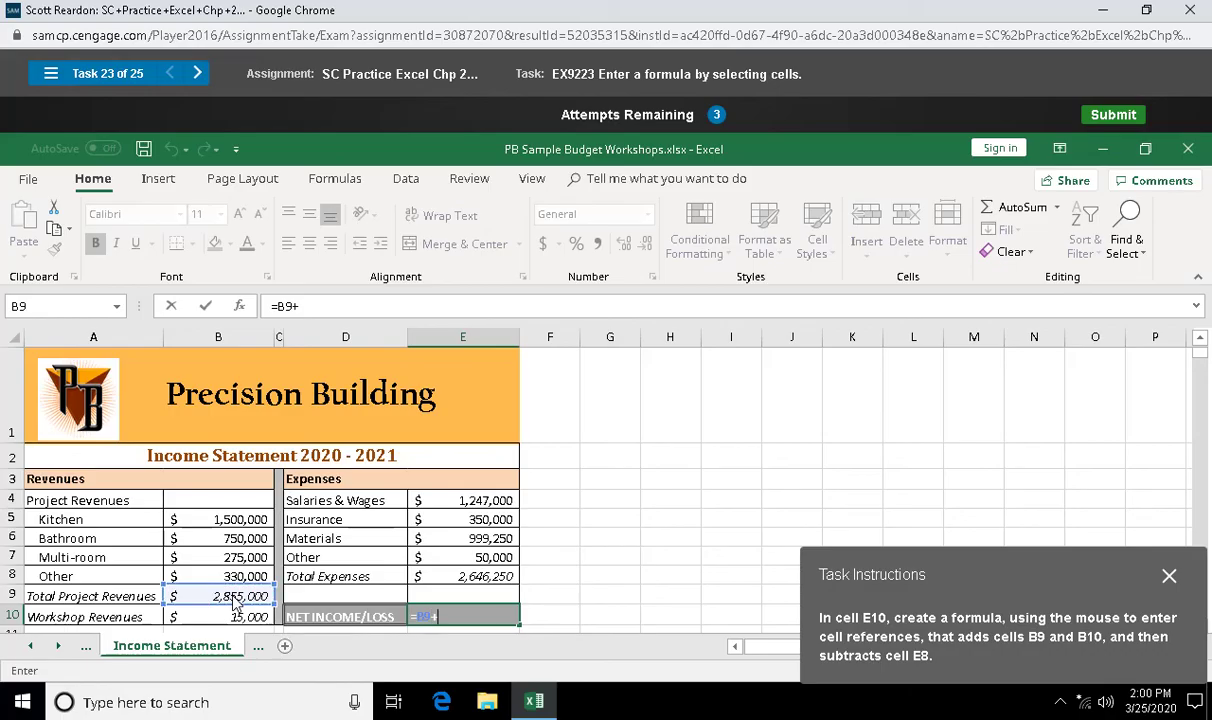
{"action": "left_click", "coordinate": [233, 617]}
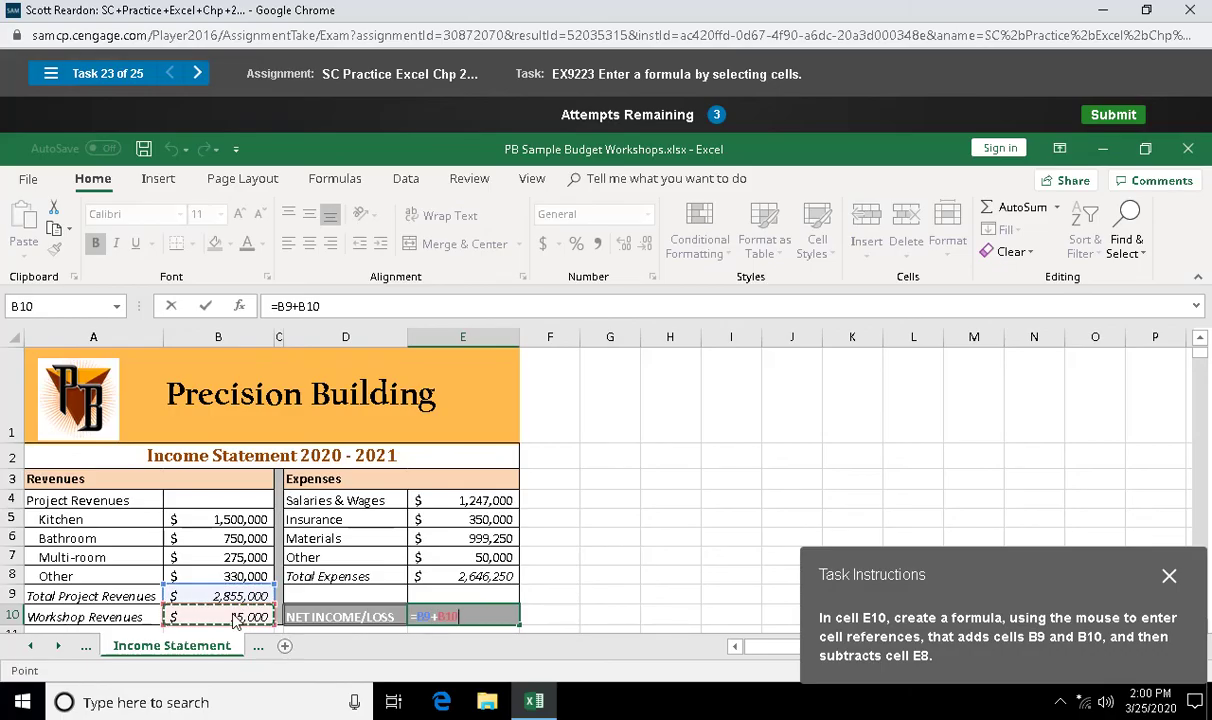
{"action": "type", "text": "-"}
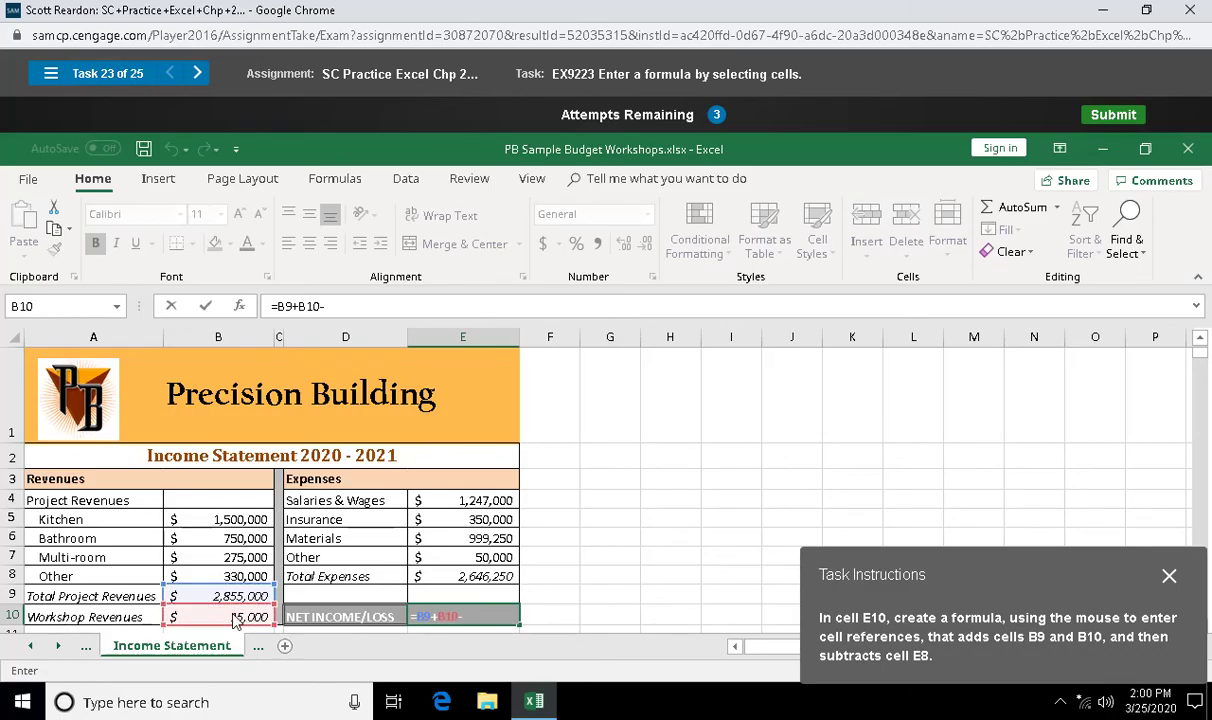
{"action": "left_click", "coordinate": [430, 577]}
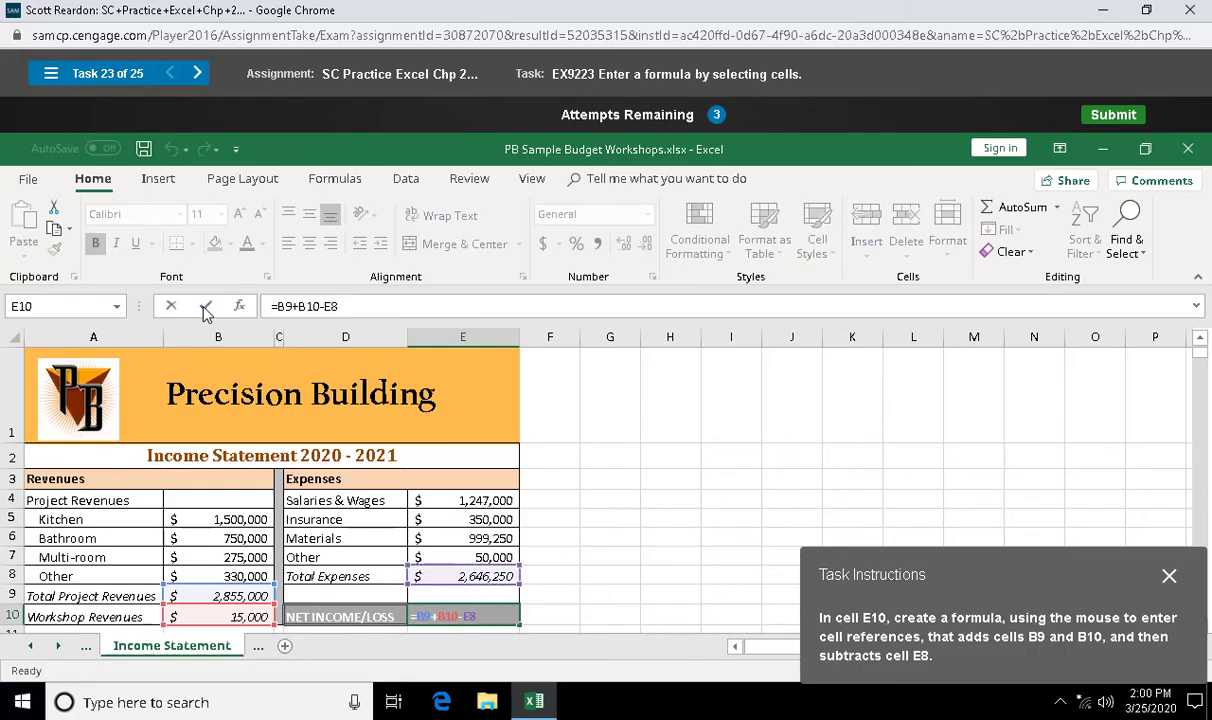
{"action": "left_click", "coordinate": [205, 310]}
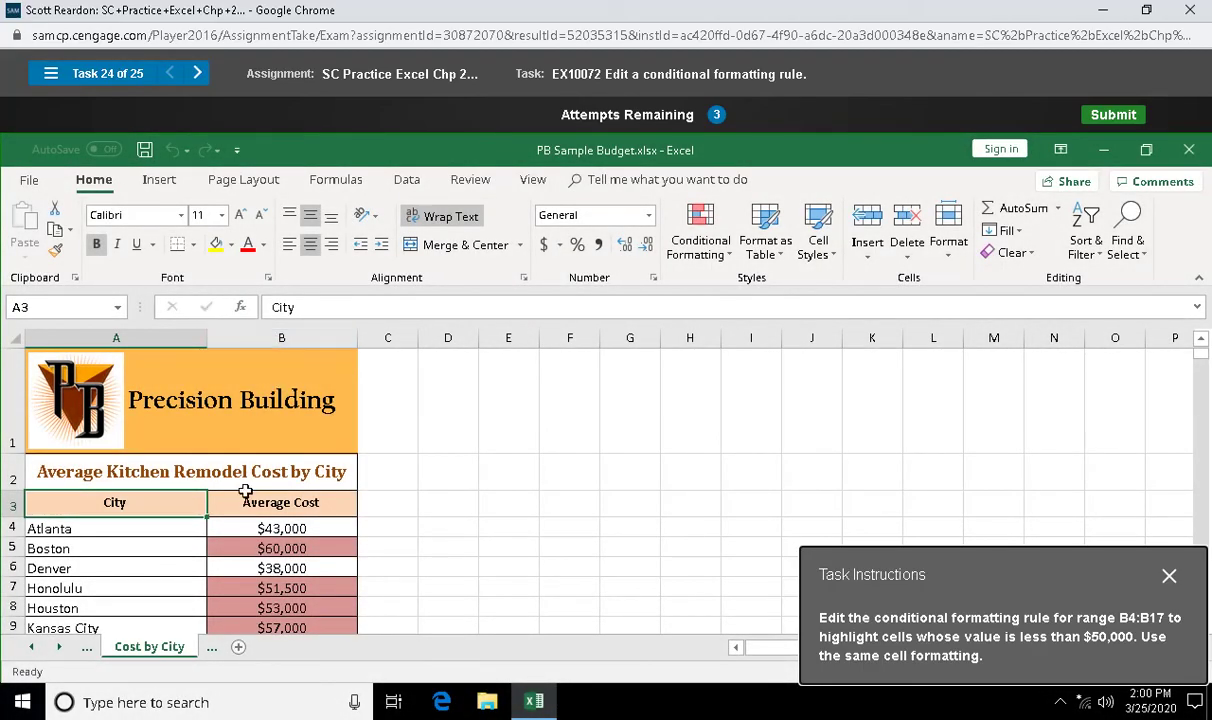
Select the Average Cost range B4:B17 and open the Conditional Formatting menu.
{"action": "left_click_drag", "start_coordinate": [259, 527], "coordinate": [246, 596]}
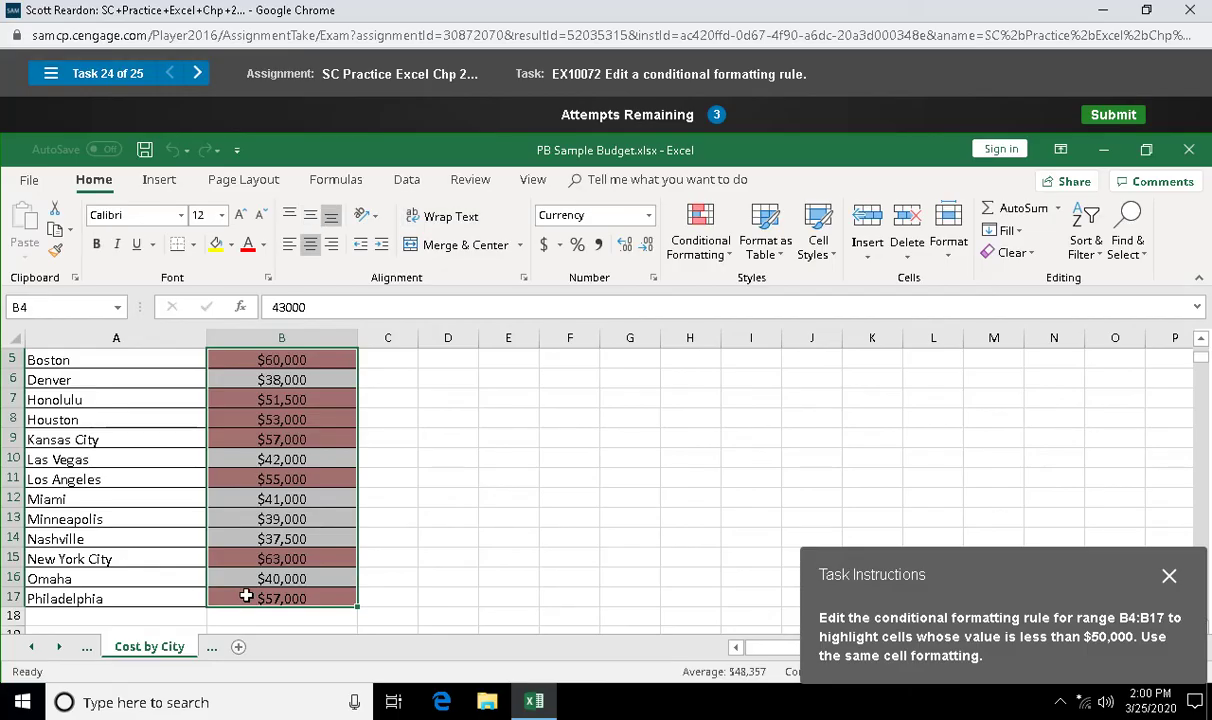
{"action": "left_click", "coordinate": [728, 257]}
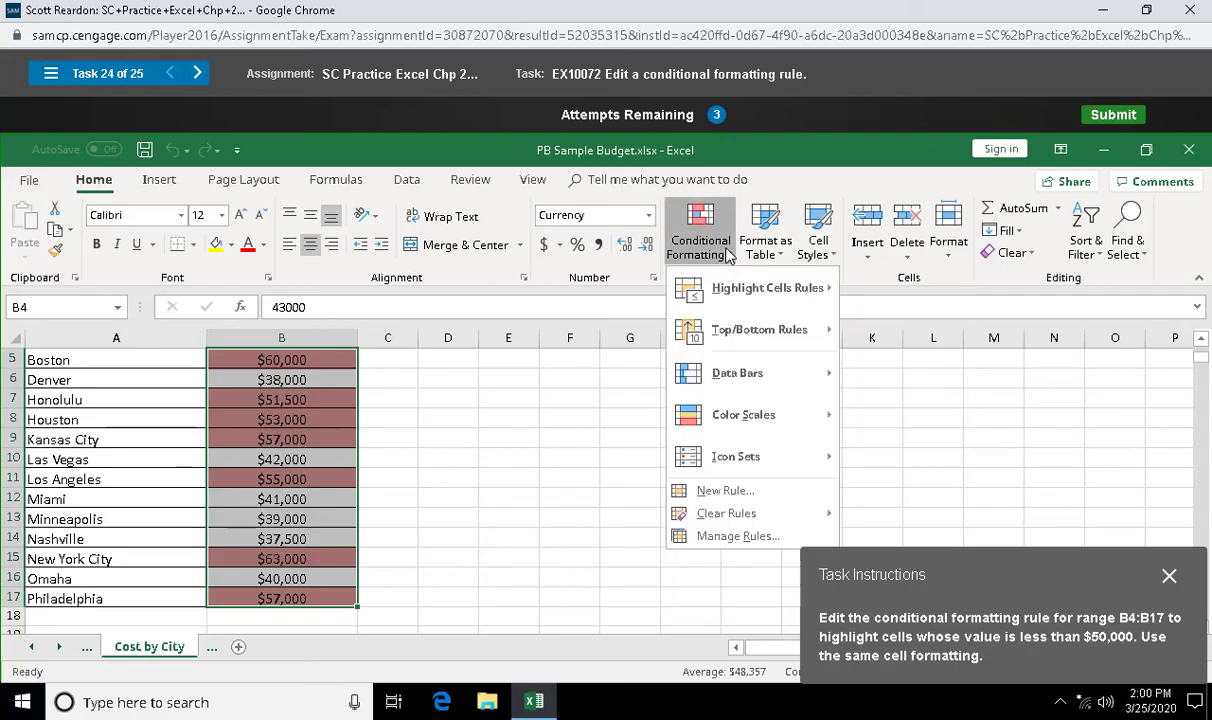
Edit the Cell Value > 50000 rule in Manage Rules to use less than 50000.
{"action": "left_click", "coordinate": [733, 537]}
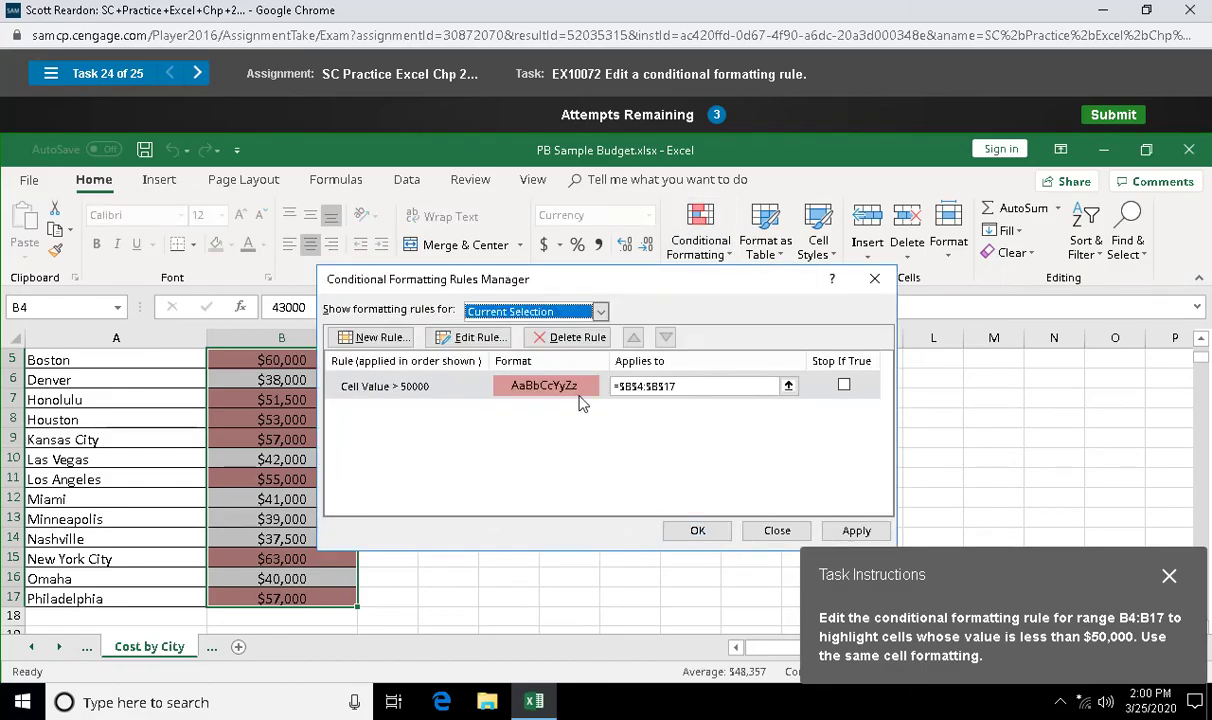
{"action": "left_click", "coordinate": [459, 390]}
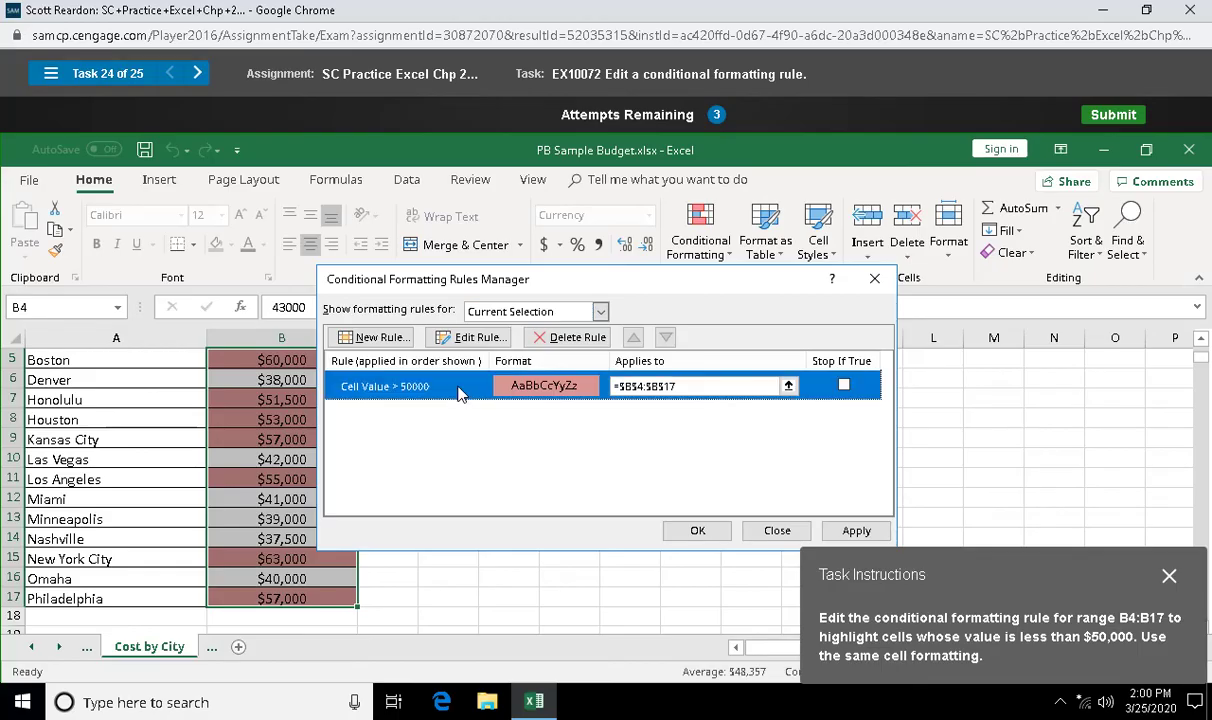
{"action": "left_click", "coordinate": [477, 338]}
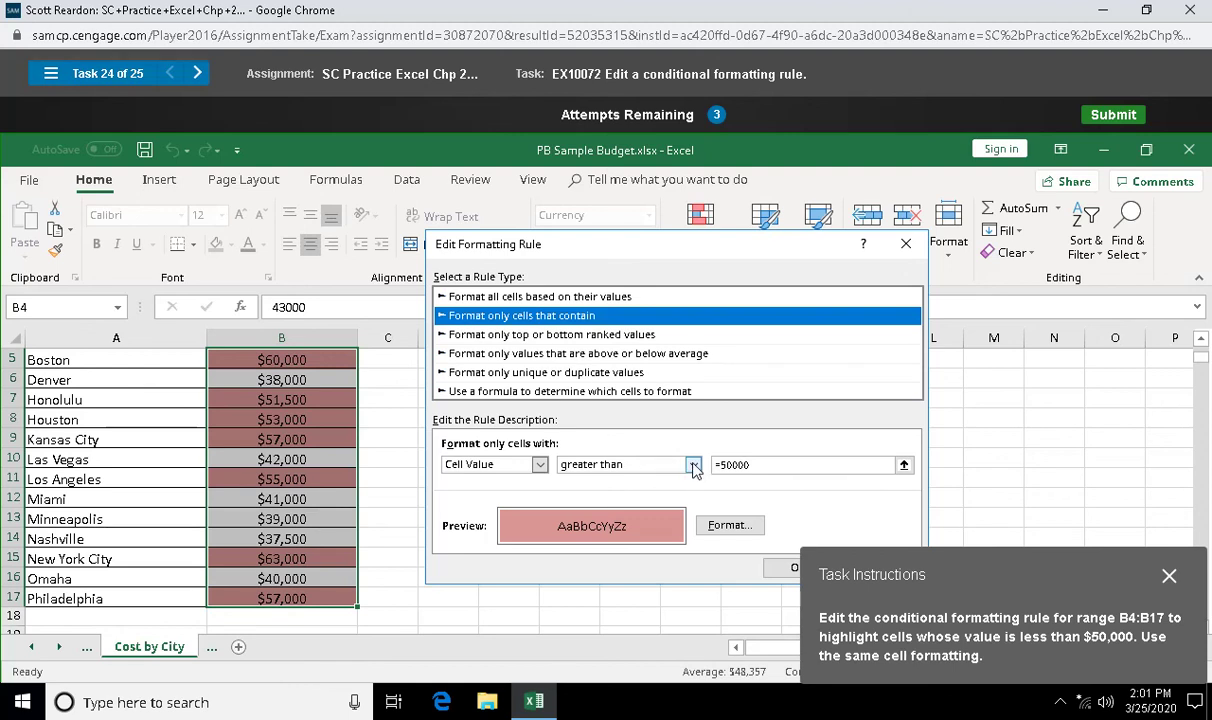
{"action": "left_click", "coordinate": [693, 465]}
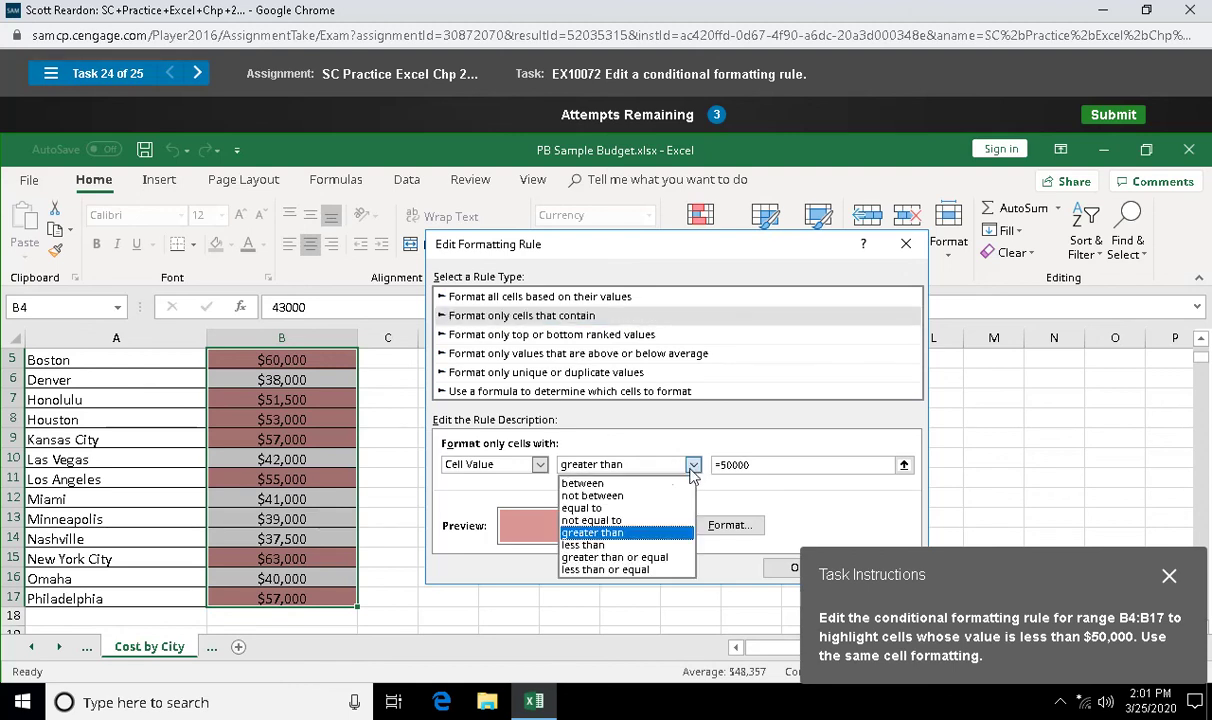
{"action": "left_click", "coordinate": [655, 545]}
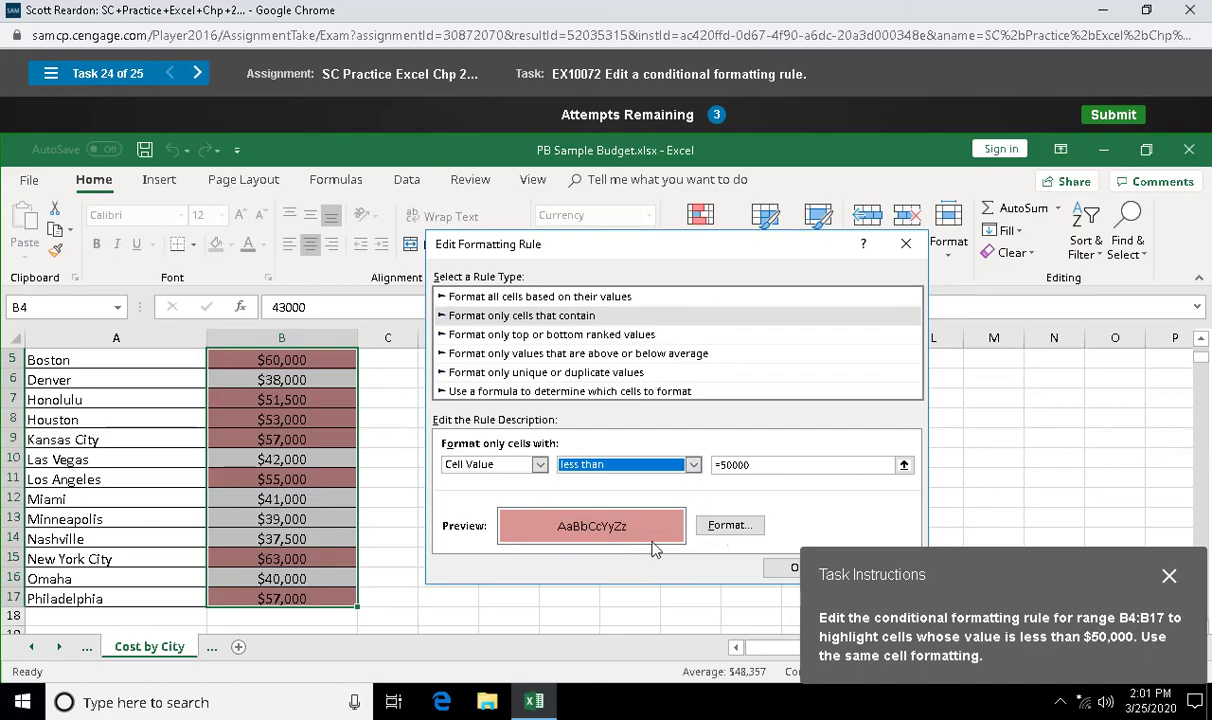
{"action": "left_click", "coordinate": [786, 576]}
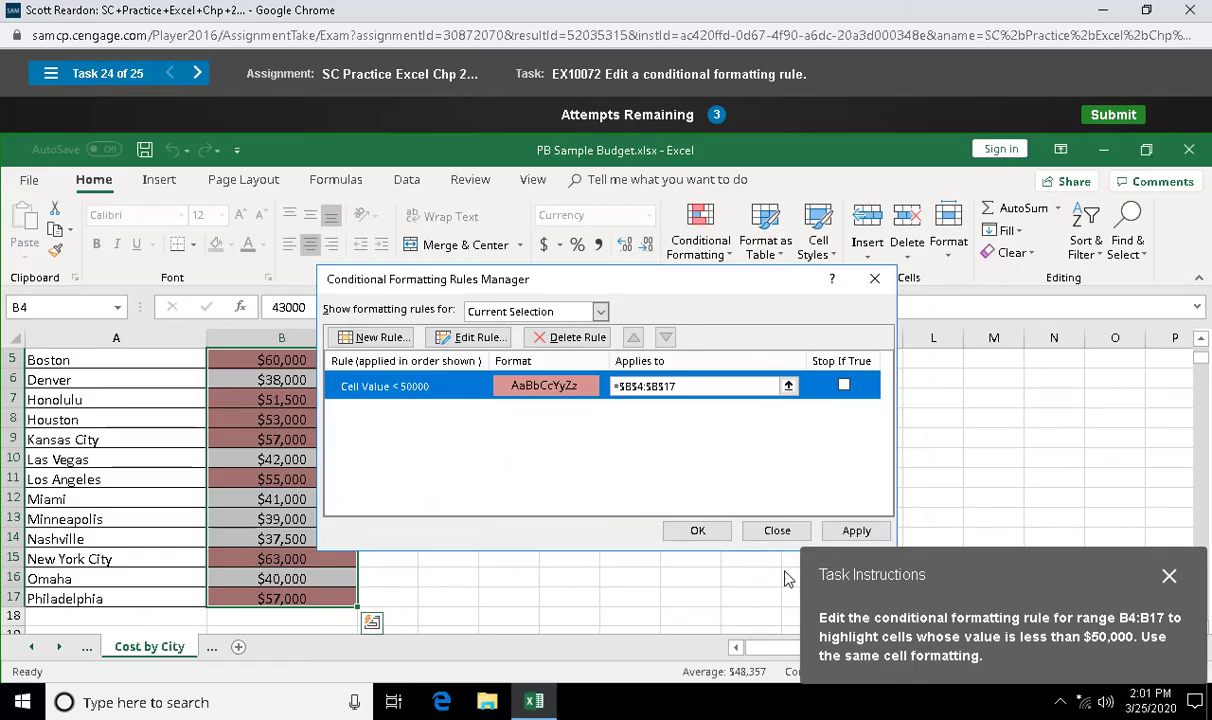
{"action": "left_click", "coordinate": [697, 532]}
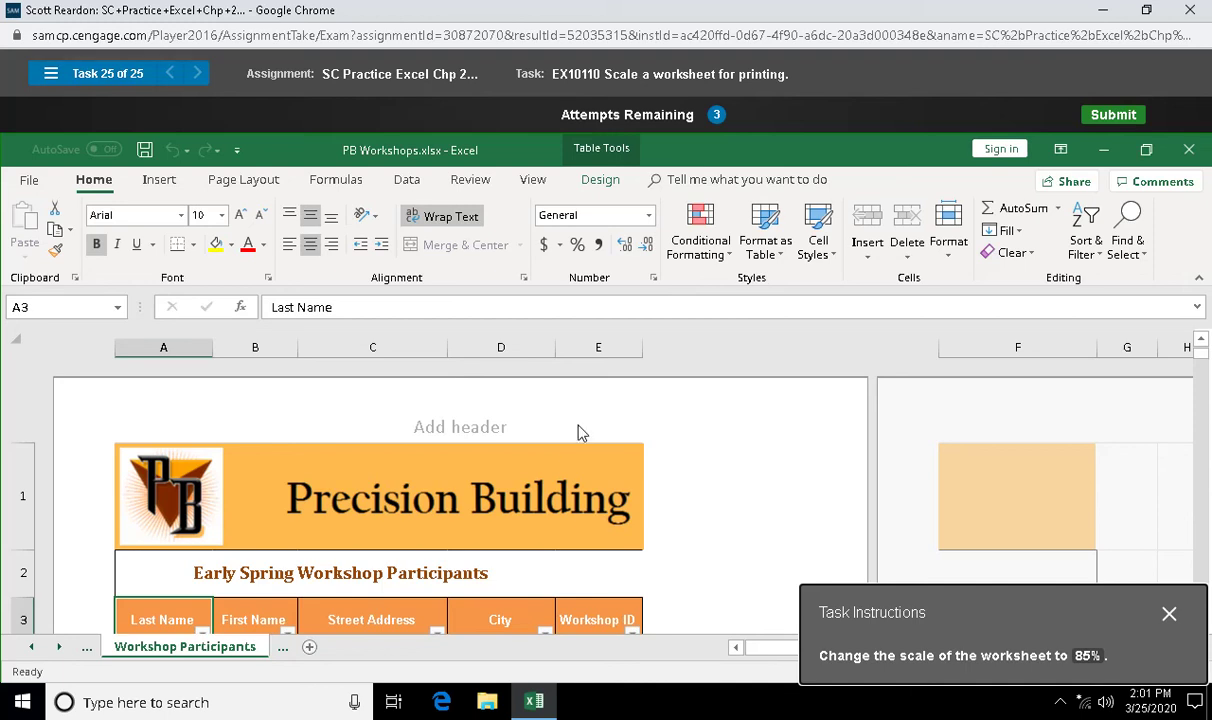
Lower the Page Layout Scale to Fit value through 95% and 90% to 85%.
{"action": "left_click", "coordinate": [250, 180]}
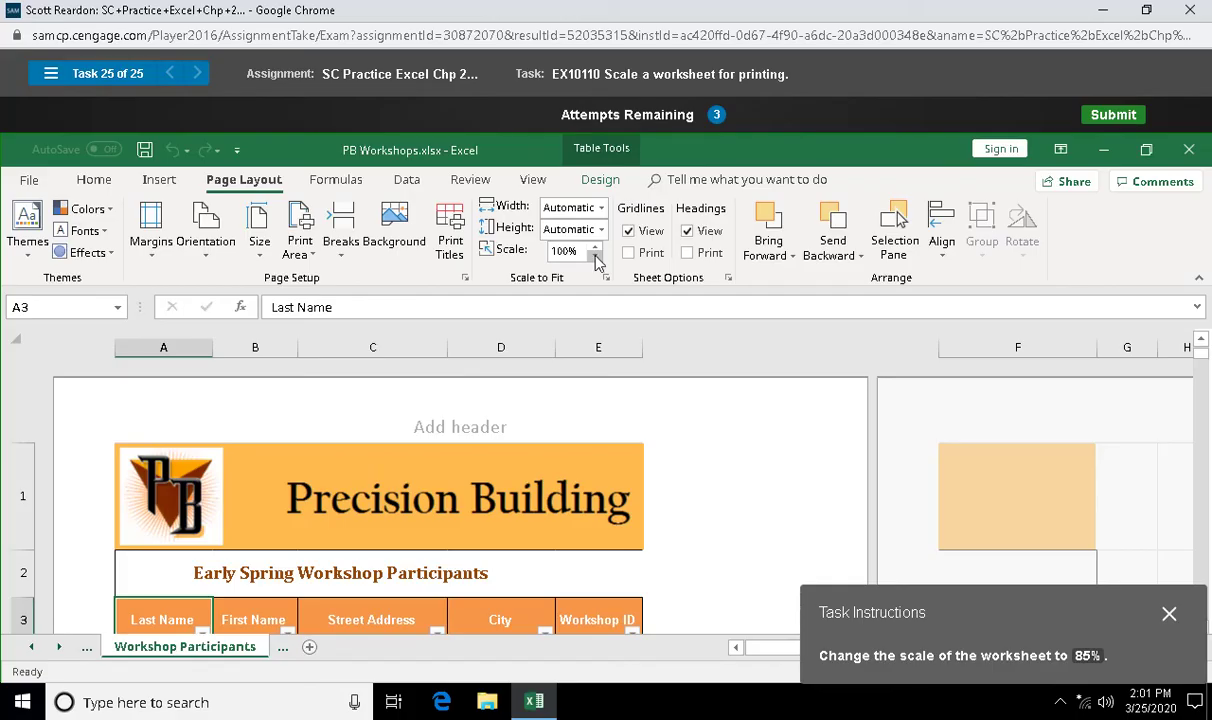
{"action": "left_click", "coordinate": [596, 258]}
{"action": "left_click", "coordinate": [596, 258]}
{"action": "left_click", "coordinate": [596, 258]}
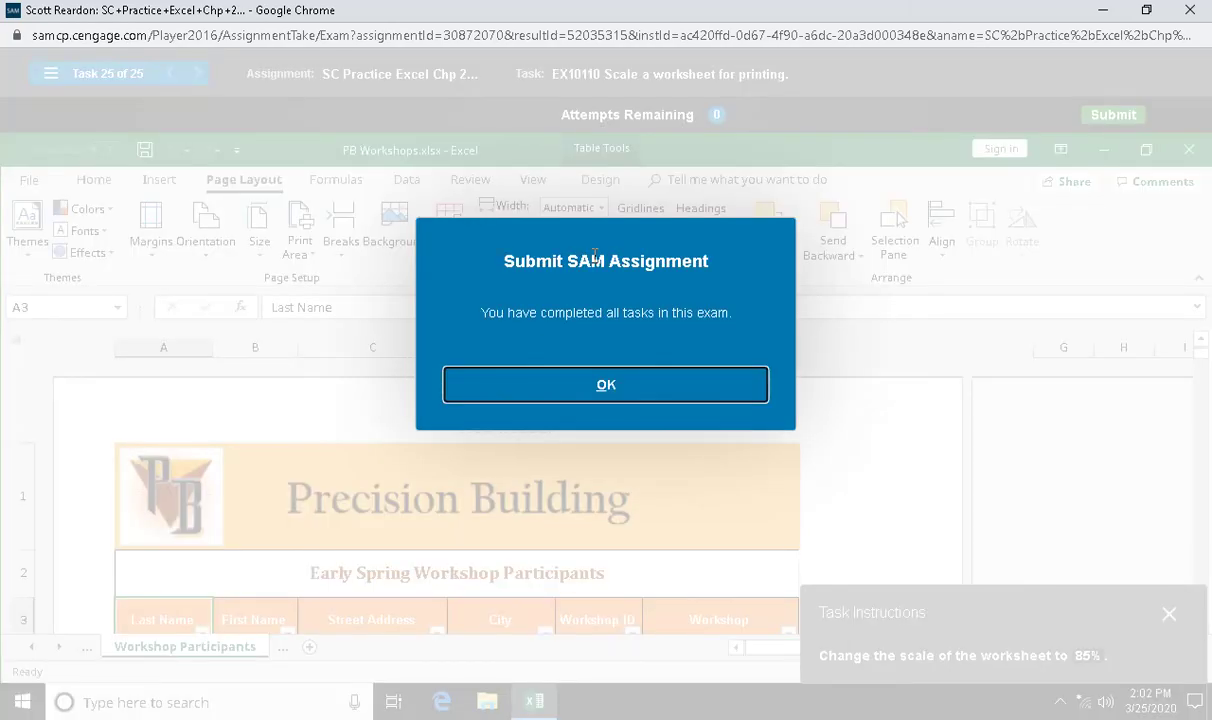
Confirm the submission and close the 100% score summary.
{"action": "left_click", "coordinate": [603, 394]}
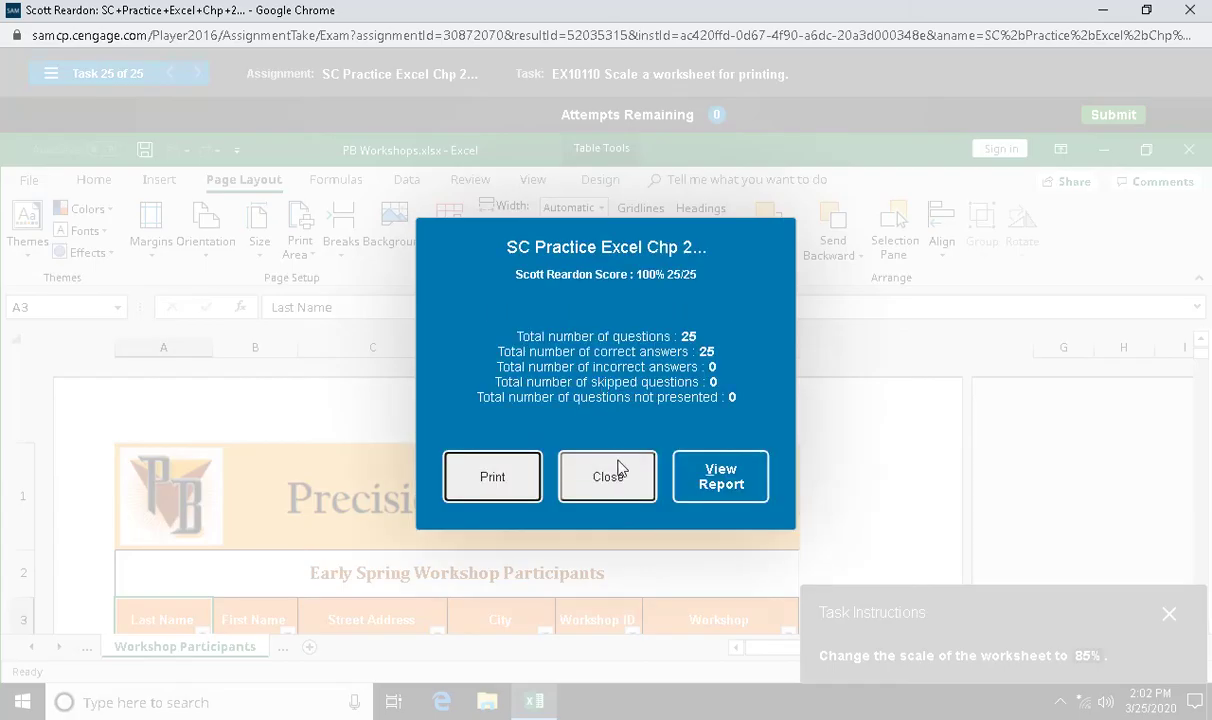
{"action": "left_click", "coordinate": [604, 483]}
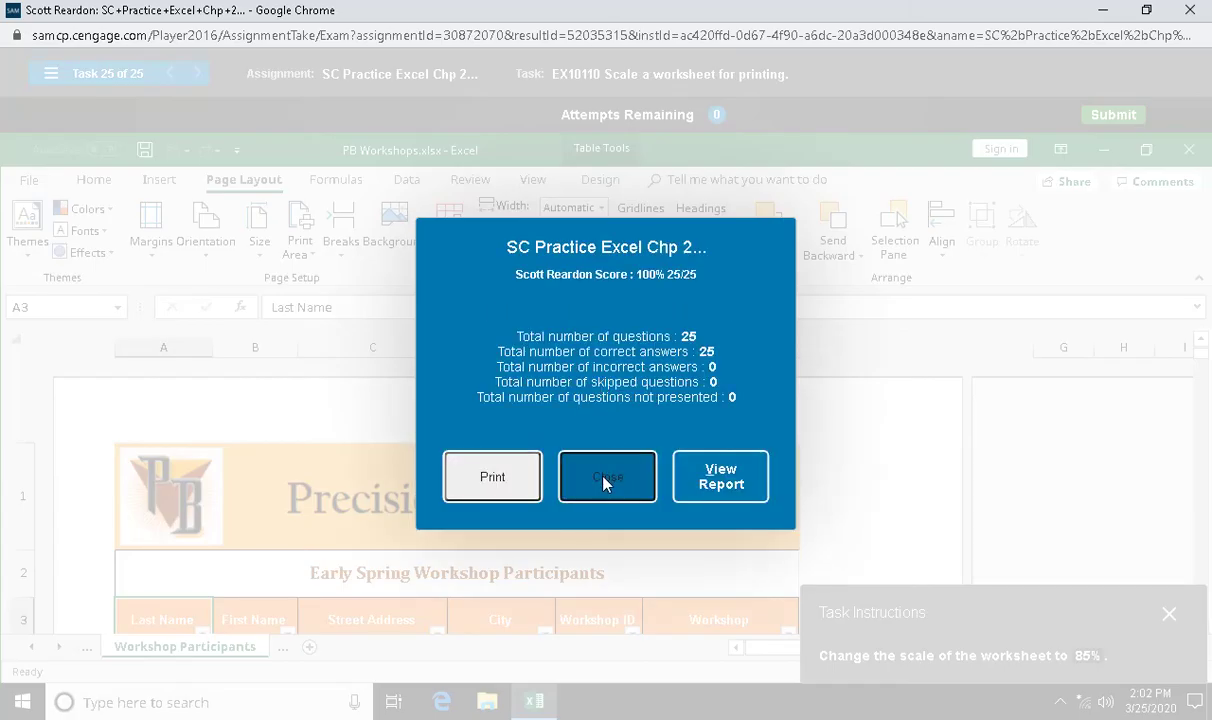